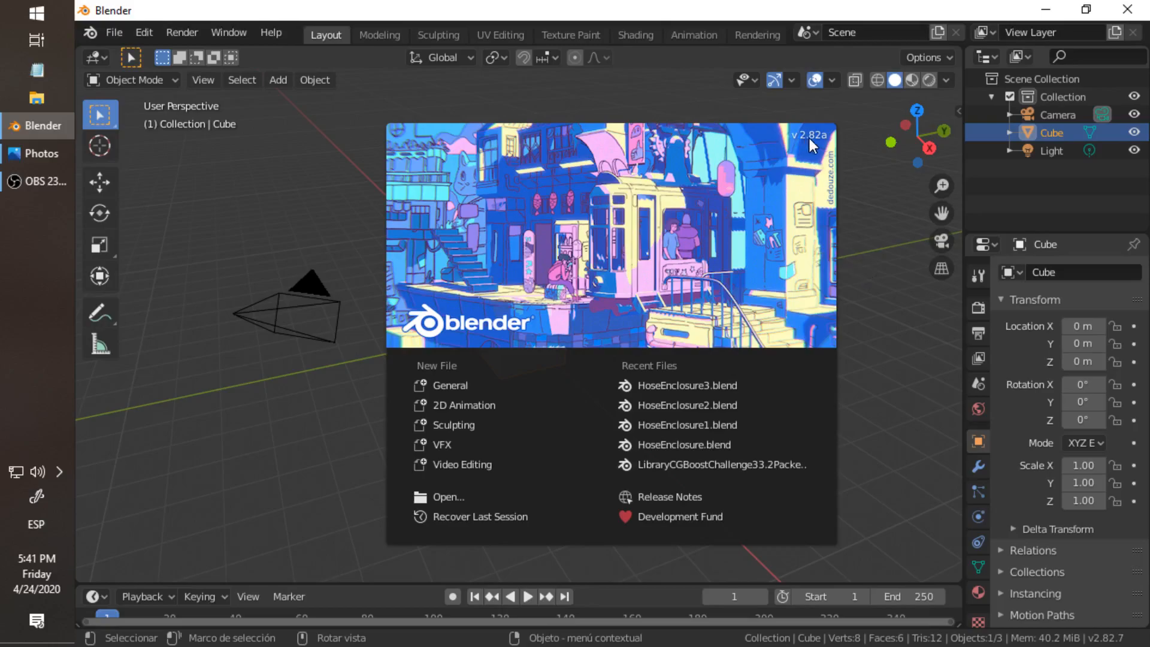
# Dismiss the splash screen and select the camera, the light and finally the cube
pyautogui.click(888, 299)
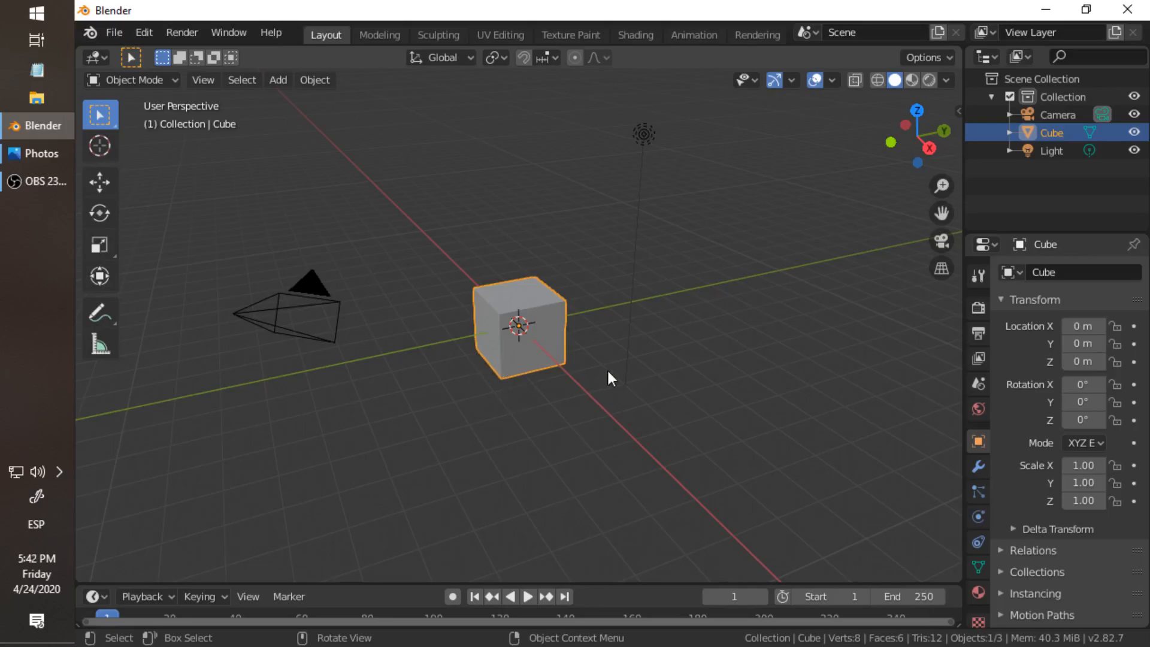
pyautogui.click(249, 309)
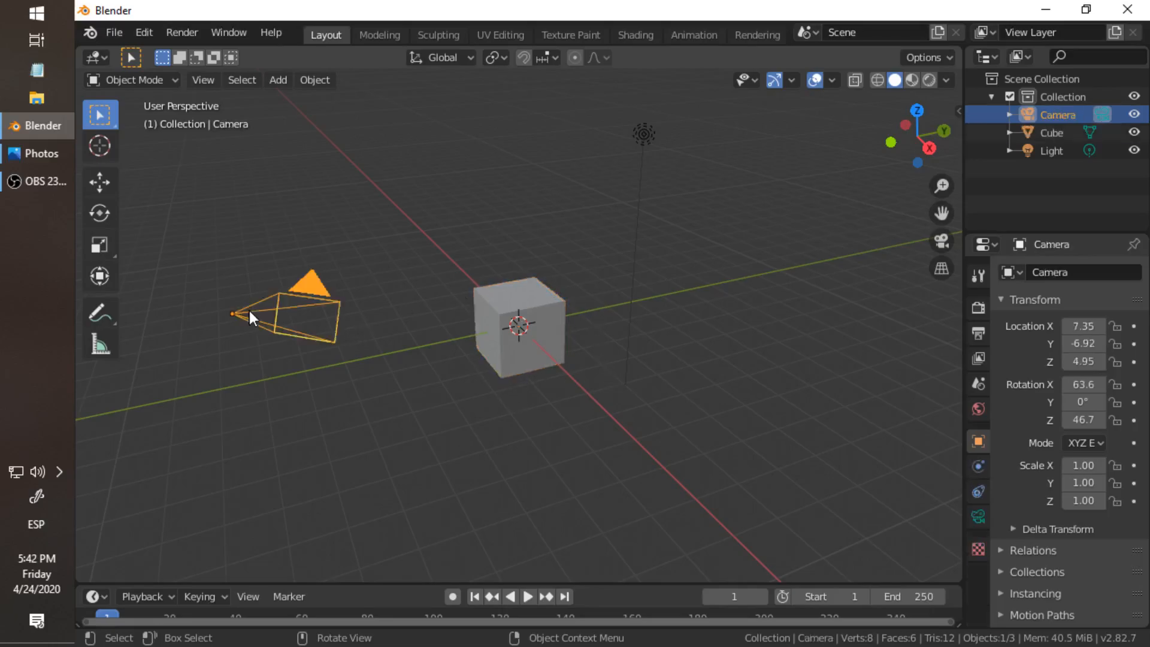
pyautogui.click(641, 134)
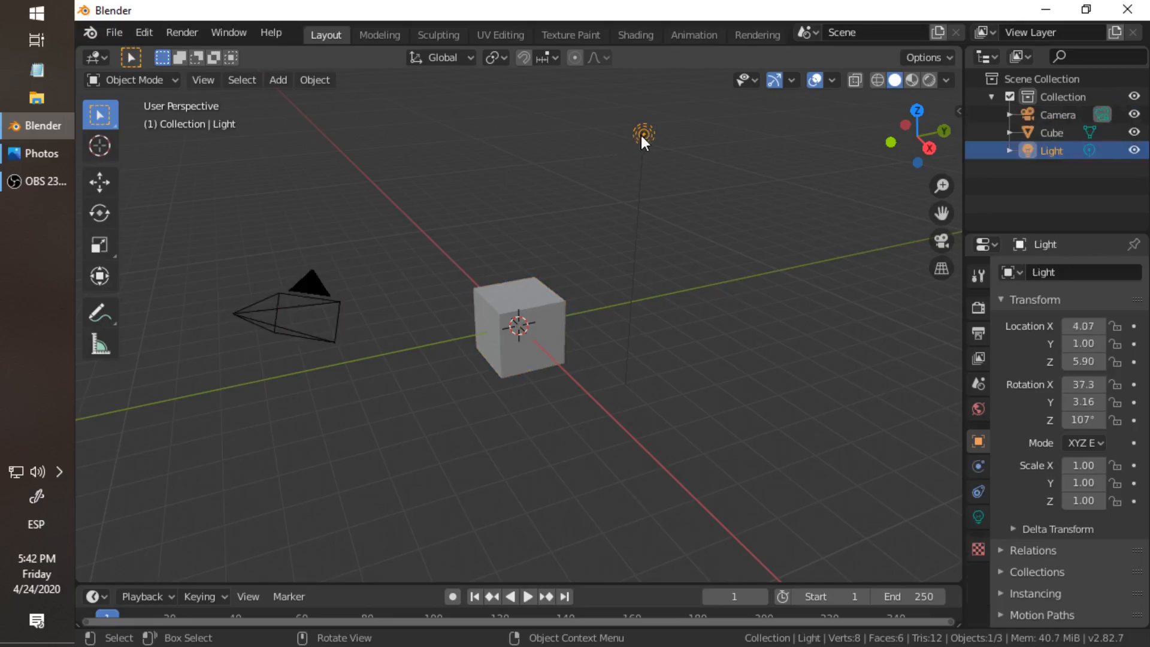
pyautogui.click(551, 296)
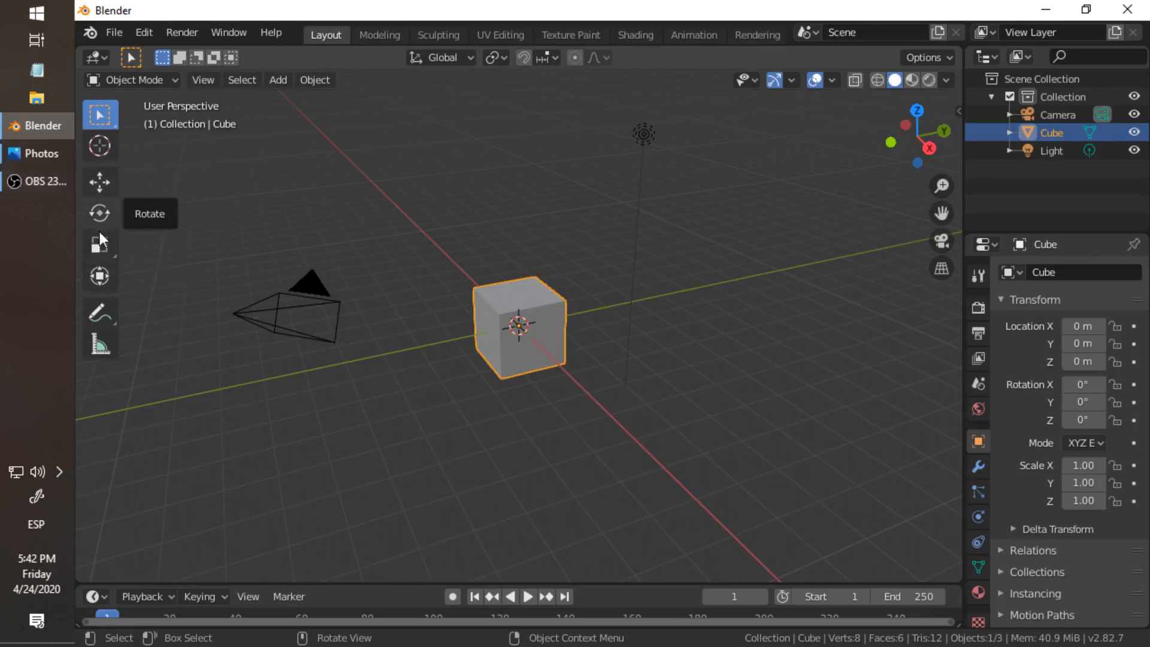
# Move the cube along its X, Y and Z axes to a location of about X 1.88, Y -1.88, Z 3.20
pyautogui.click(101, 180)
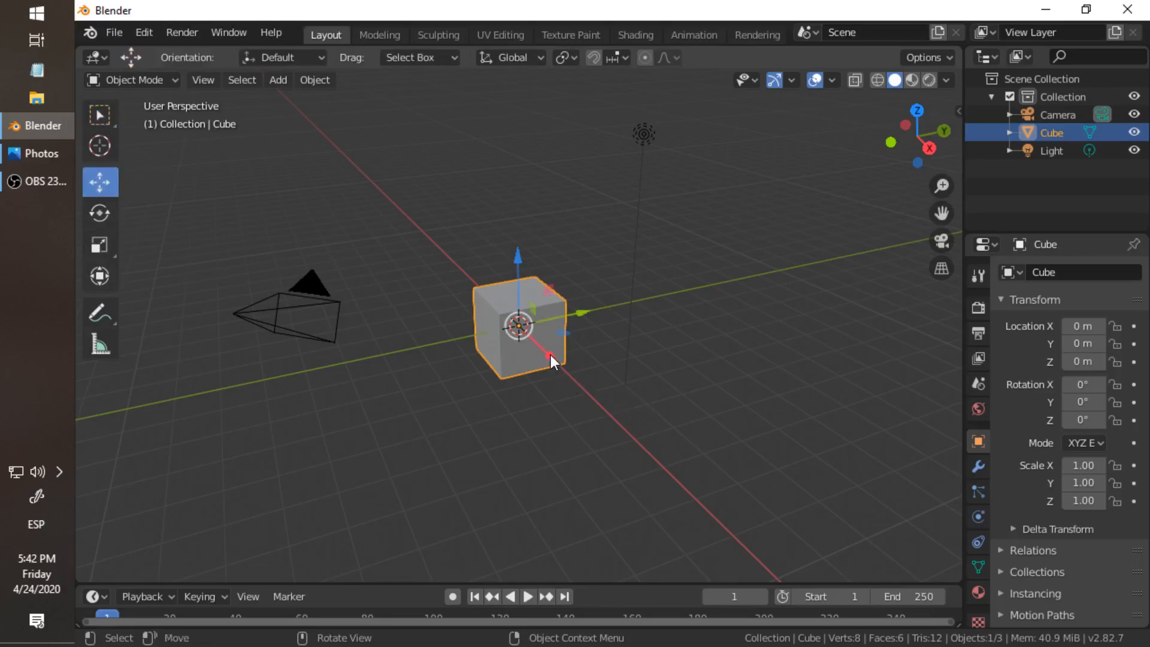
pyautogui.moveTo(552, 355); pyautogui.dragTo(497, 306)
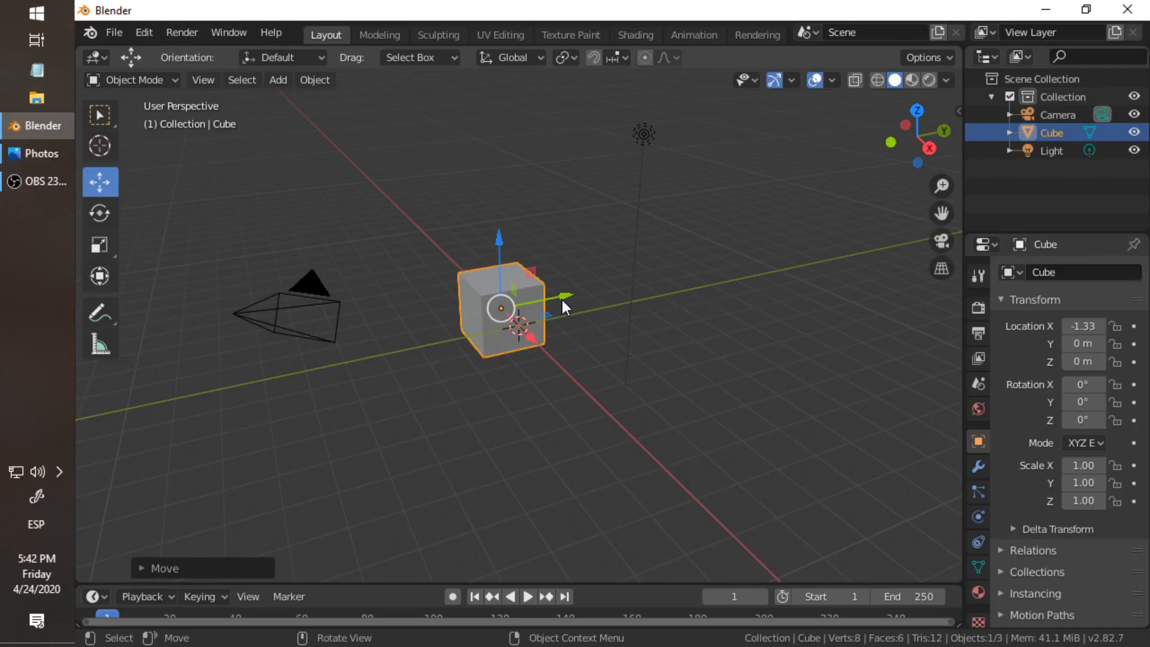
pyautogui.press('g')
pyautogui.press('y')
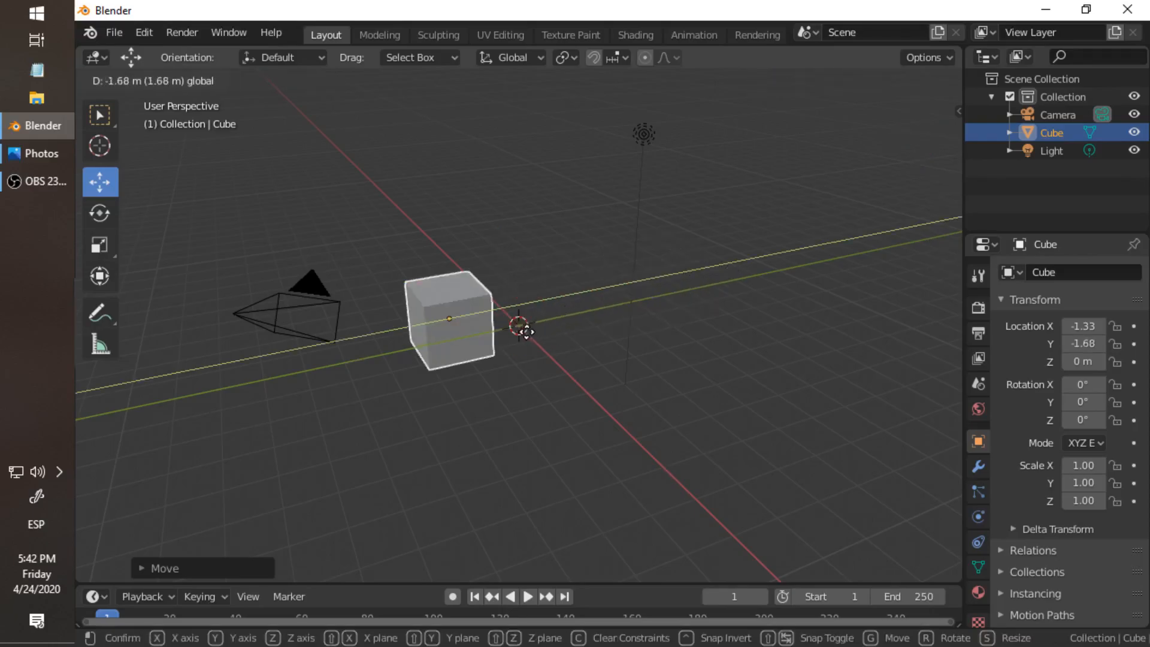
pyautogui.click(592, 298)
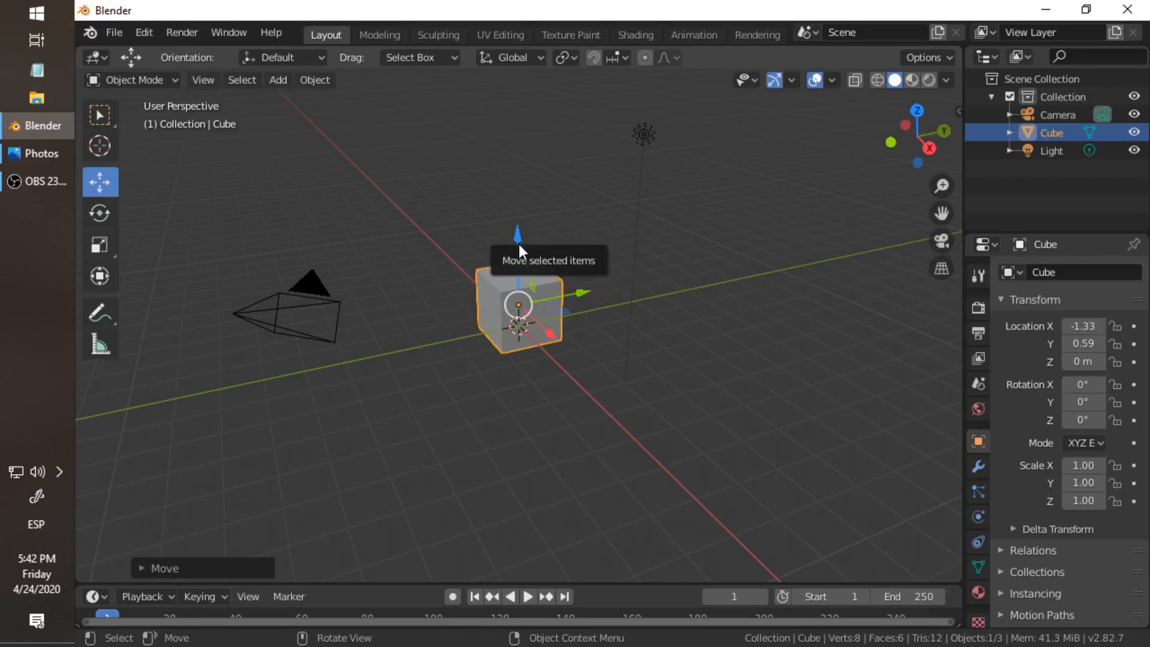
pyautogui.moveTo(518, 246); pyautogui.dragTo(525, 290)
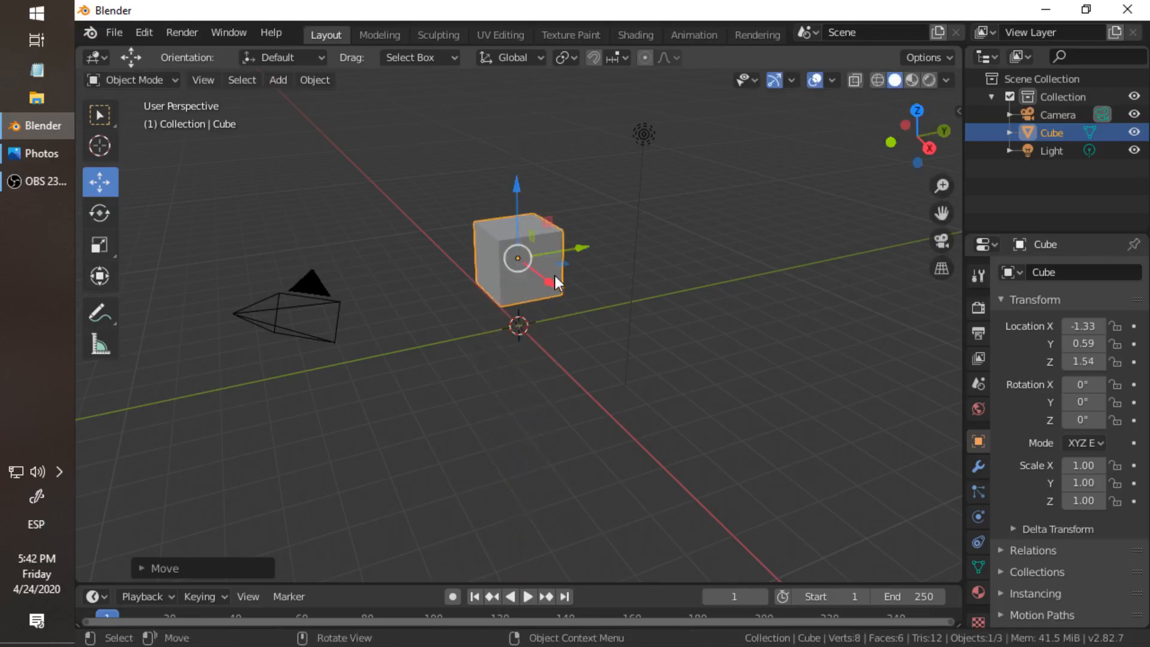
pyautogui.moveTo(550, 282); pyautogui.dragTo(556, 242)
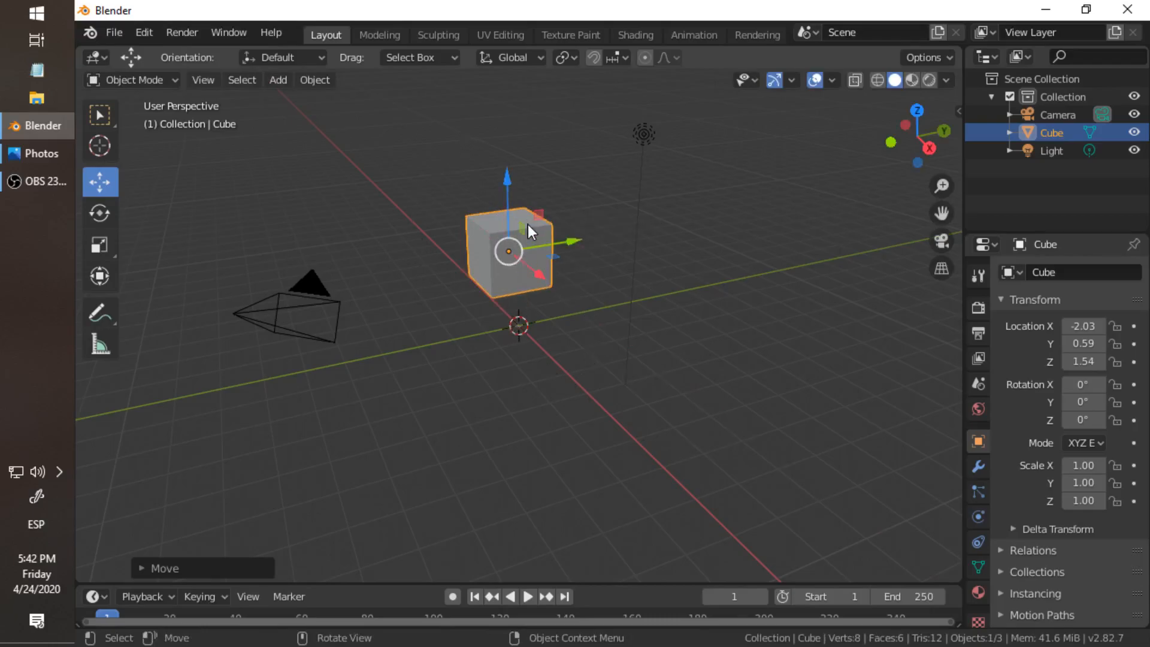
pyautogui.moveTo(519, 228)
pyautogui.mouseDown()
pyautogui.moveTo(587, 378)
pyautogui.moveTo(685, 414)
pyautogui.moveTo(622, 222)
pyautogui.moveTo(498, 200)
pyautogui.moveTo(467, 249)
pyautogui.moveTo(469, 380)
pyautogui.moveTo(516, 398)
pyautogui.moveTo(583, 254)
pyautogui.moveTo(515, 160)
pyautogui.moveTo(451, 288)
pyautogui.moveTo(517, 409)
pyautogui.moveTo(599, 473)
pyautogui.moveTo(587, 231)
pyautogui.moveTo(793, 195)
pyautogui.moveTo(641, 331)
pyautogui.moveTo(482, 292)
pyautogui.moveTo(515, 211)
pyautogui.mouseUp()
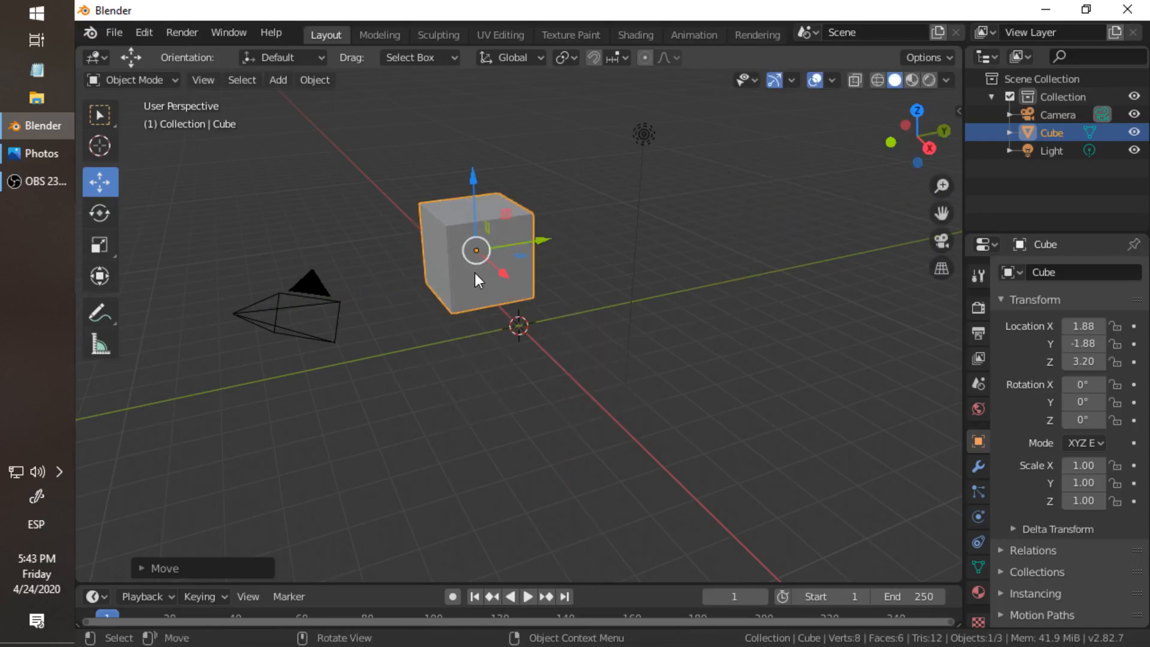
# Rotate the cube freely about all axes to about X 298°, Y 370°, Z 288°, and deselect it
pyautogui.click(99, 212)
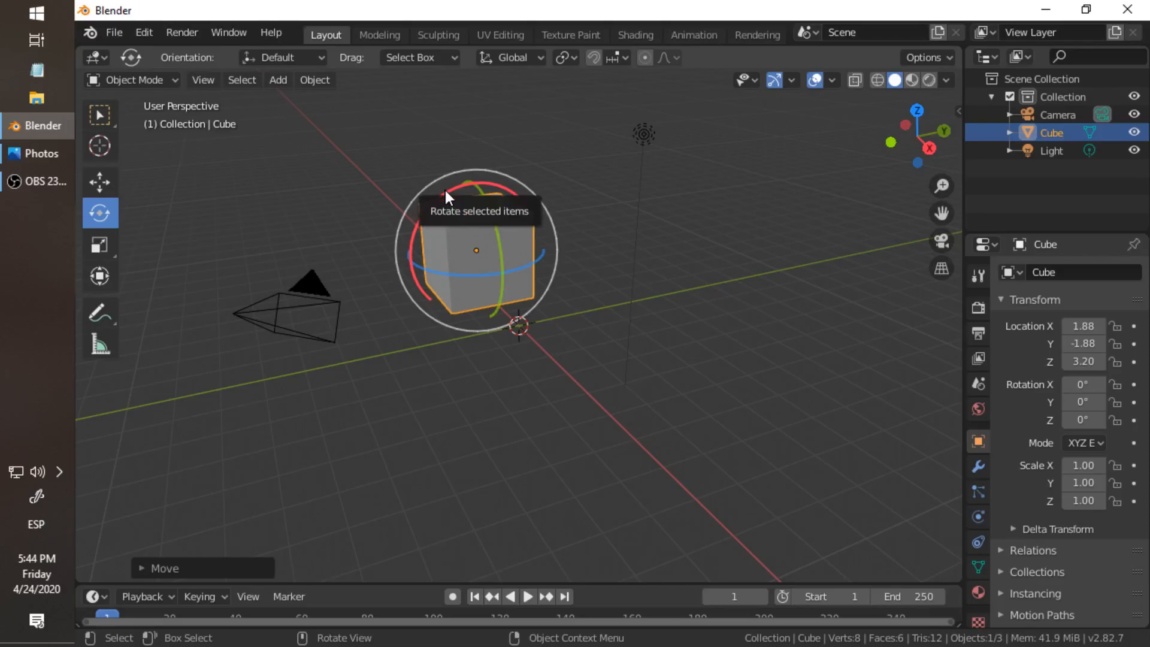
pyautogui.moveTo(444, 189); pyautogui.dragTo(476, 286)
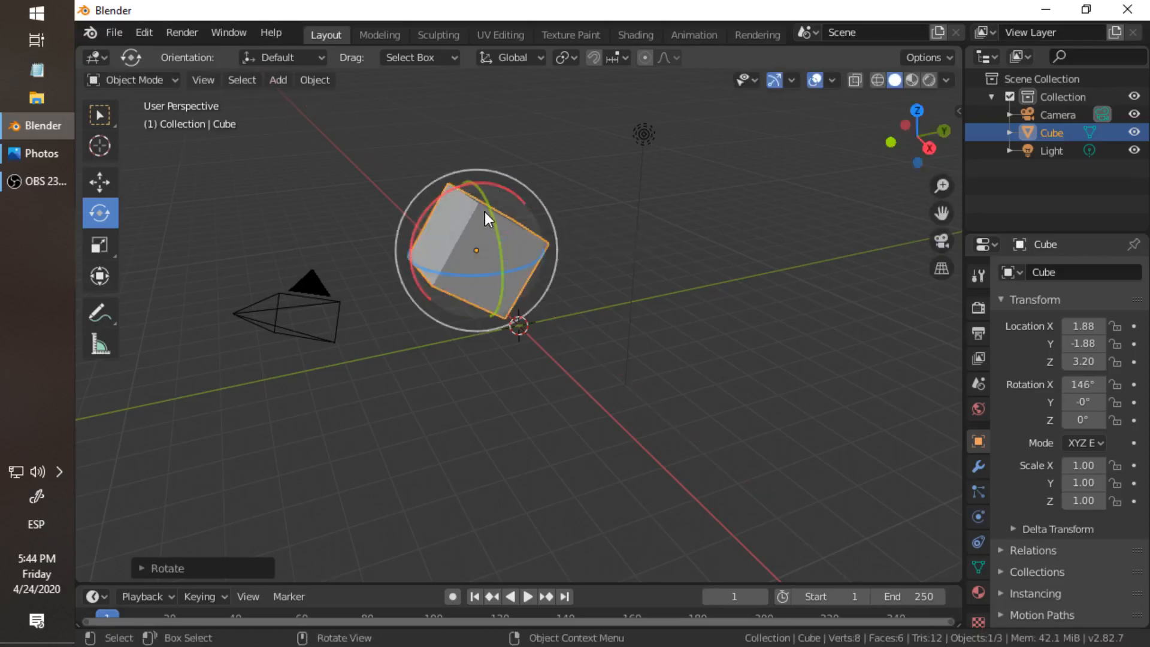
pyautogui.moveTo(487, 204); pyautogui.dragTo(493, 312)
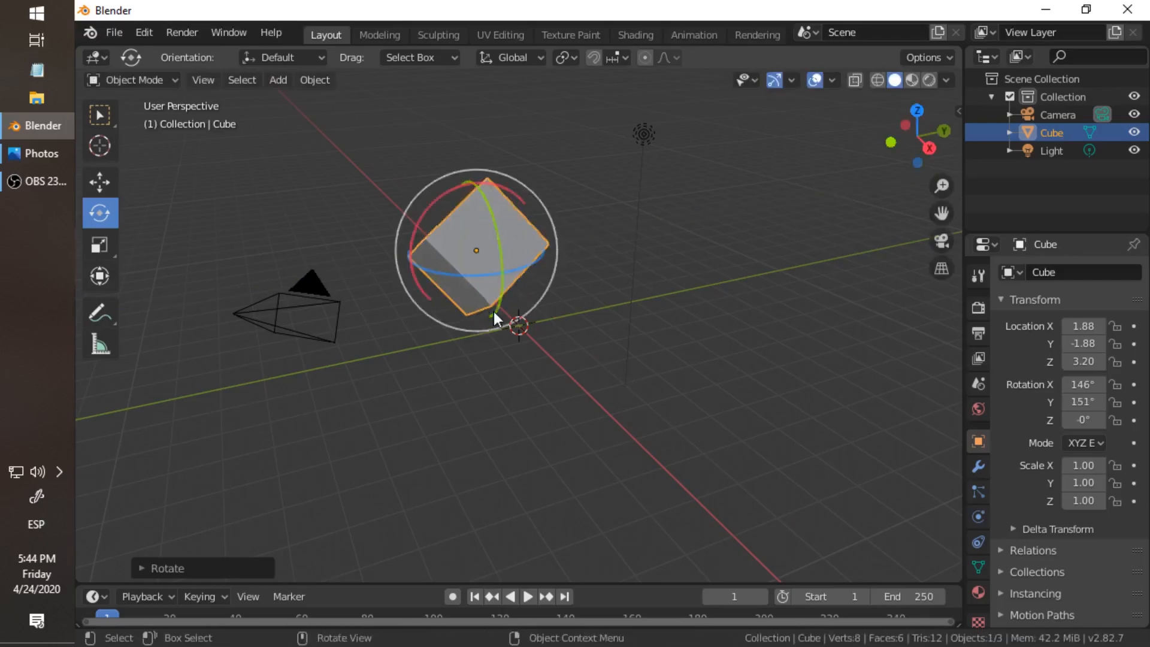
pyautogui.moveTo(450, 276); pyautogui.dragTo(549, 264)
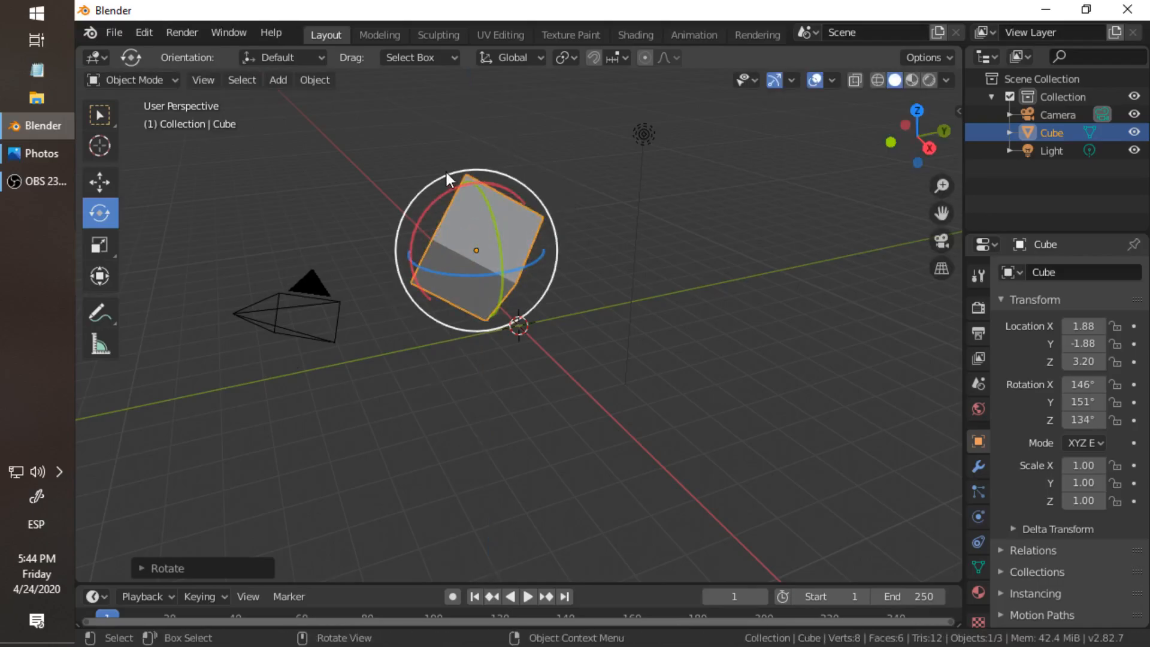
pyautogui.moveTo(424, 192); pyautogui.dragTo(469, 171)
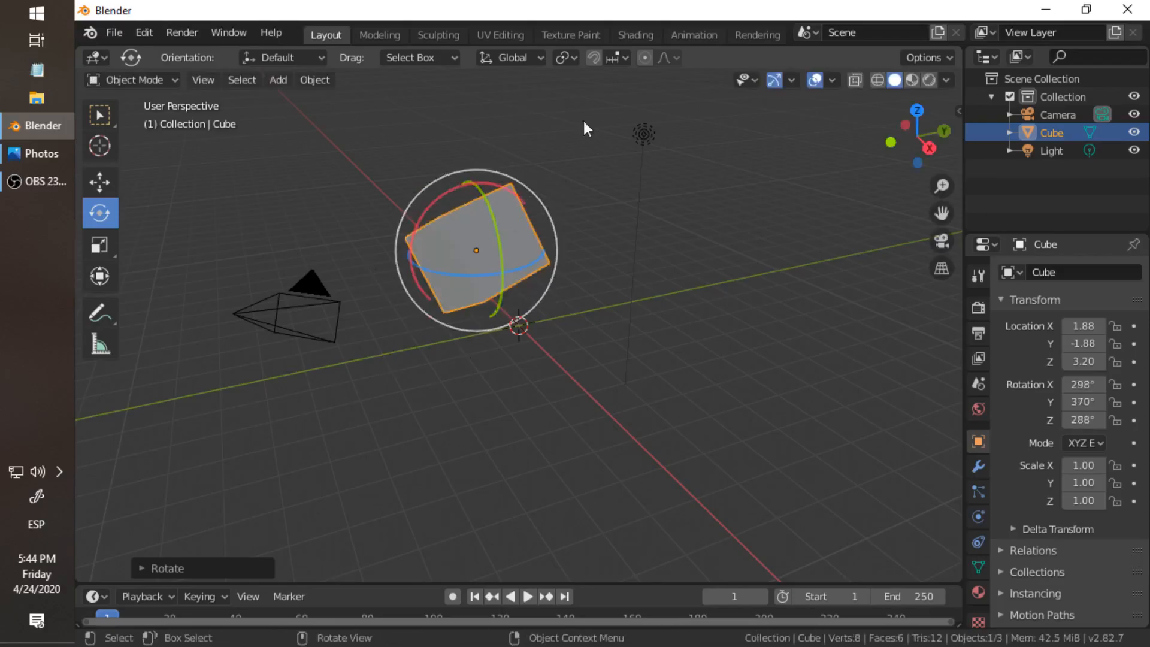
pyautogui.click(168, 230)
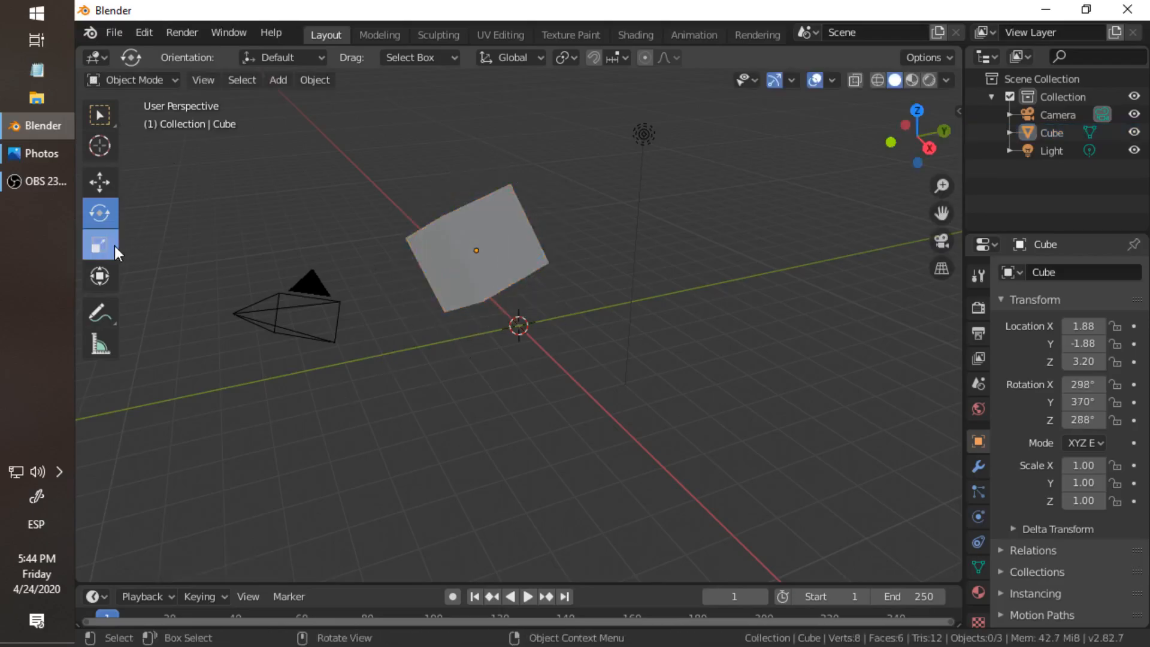
# Scale the cube along individual axes and uniformly to about X 1.65, Y 0.77, Z 0.53
pyautogui.click(114, 244)
pyautogui.click(465, 227)
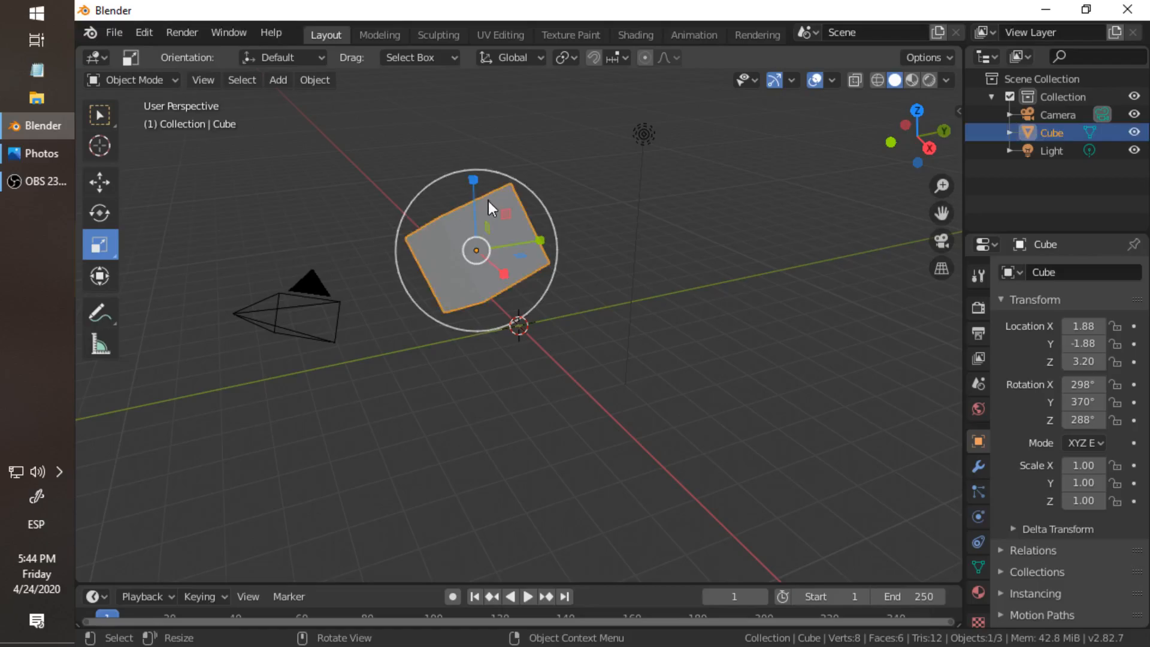
pyautogui.moveTo(473, 180); pyautogui.dragTo(457, 548)
pyautogui.moveTo(534, 241); pyautogui.dragTo(593, 237)
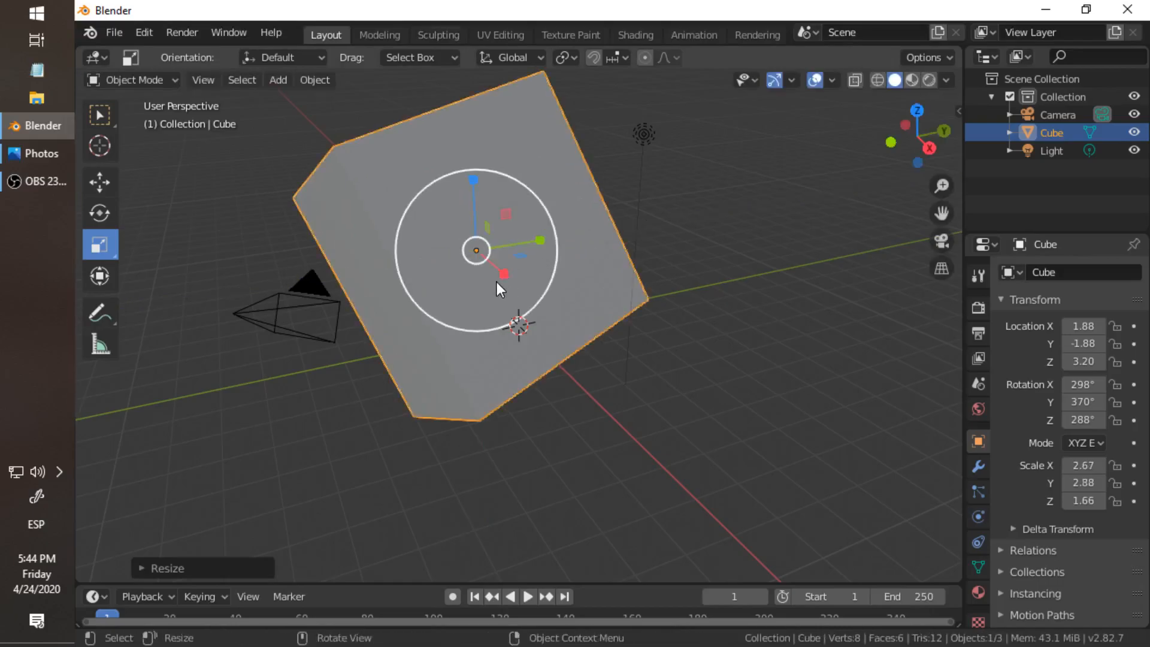
pyautogui.moveTo(504, 271); pyautogui.dragTo(538, 336)
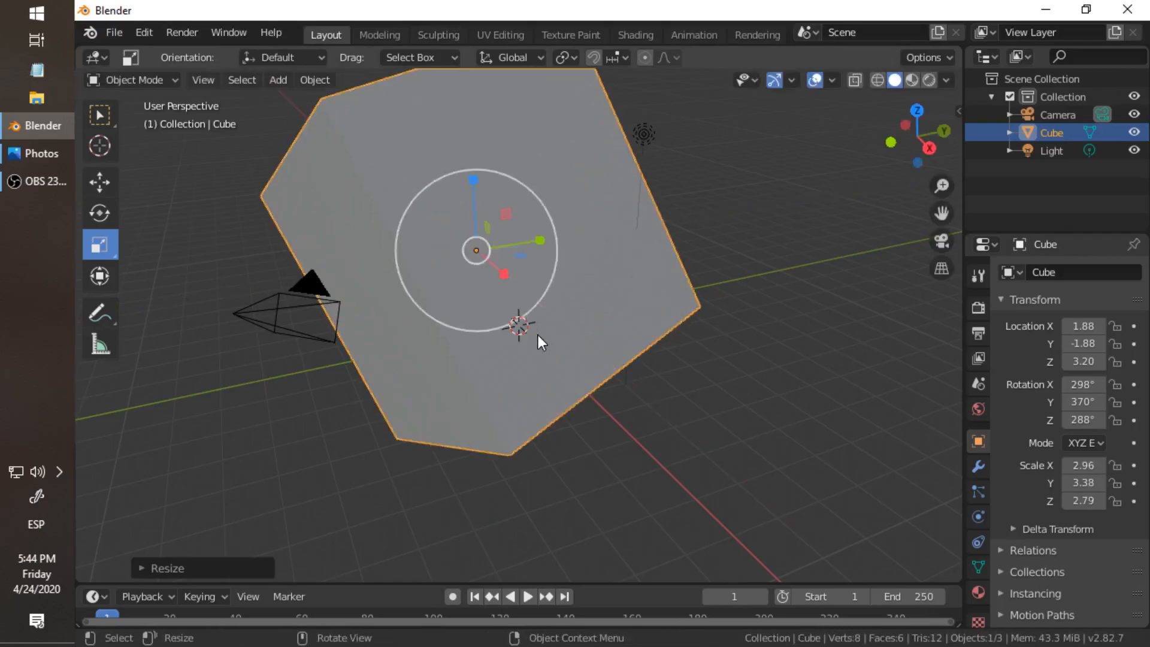
pyautogui.moveTo(488, 227); pyautogui.dragTo(489, 275)
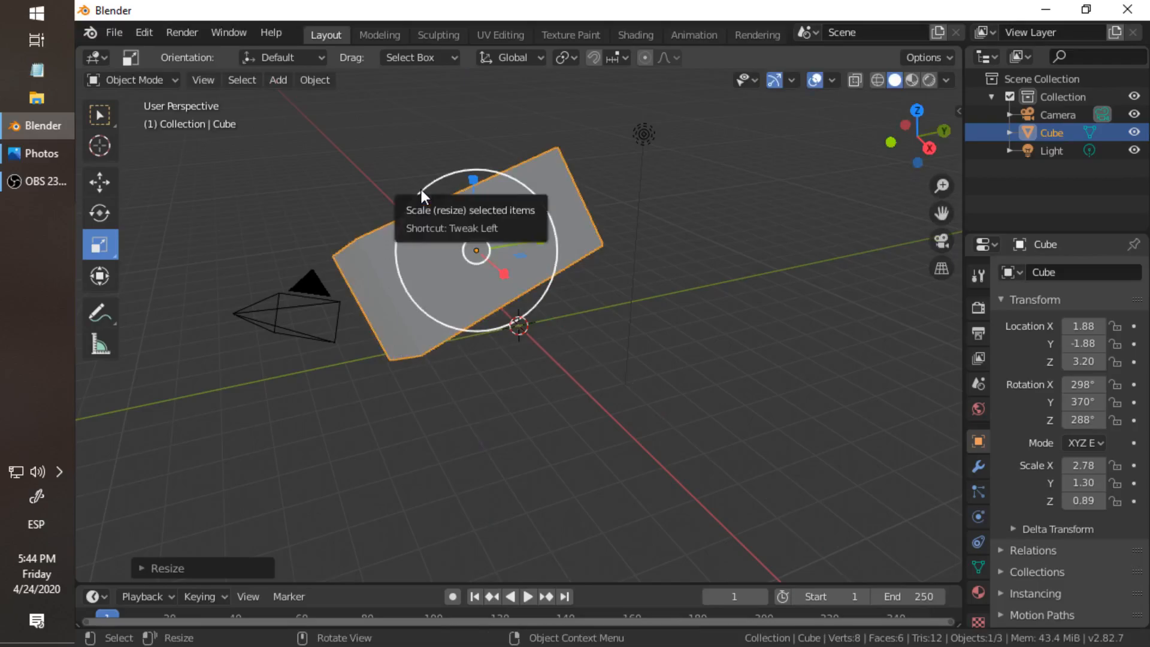
pyautogui.moveTo(421, 189); pyautogui.dragTo(446, 242)
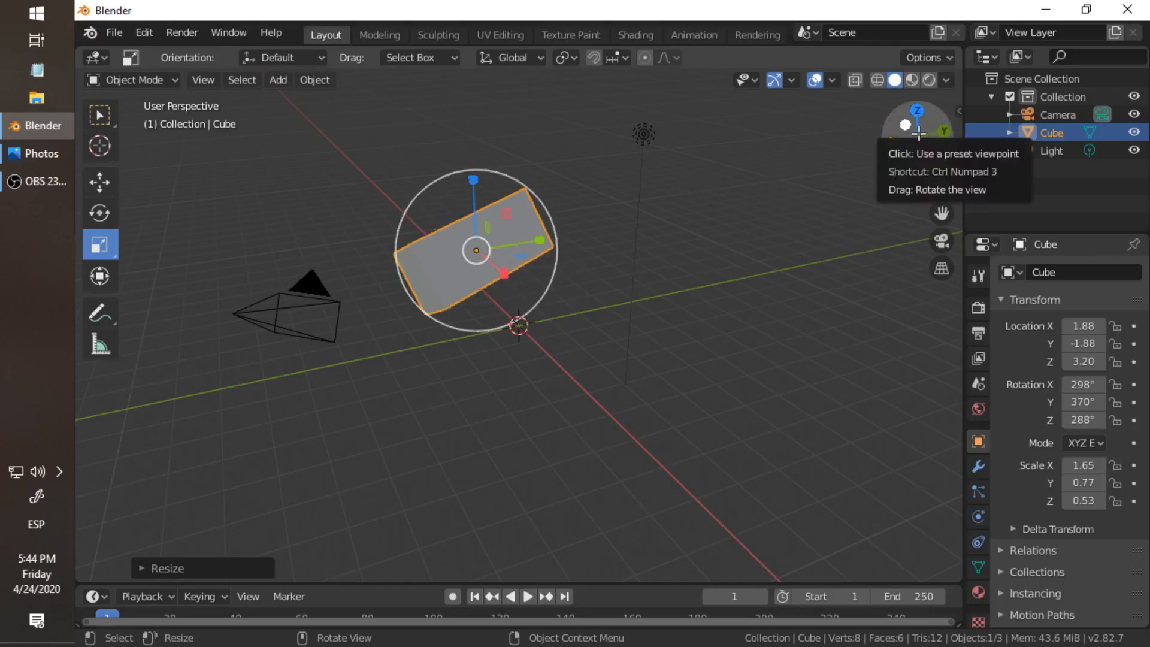
# Orbit, zoom and pan the 3D view to examine the scaled cube from another side
pyautogui.moveTo(922, 131); pyautogui.dragTo(875, 138)
pyautogui.scroll(1, 497, 199)
pyautogui.scroll(-4, 497, 199)
pyautogui.scroll(5, 497, 200)
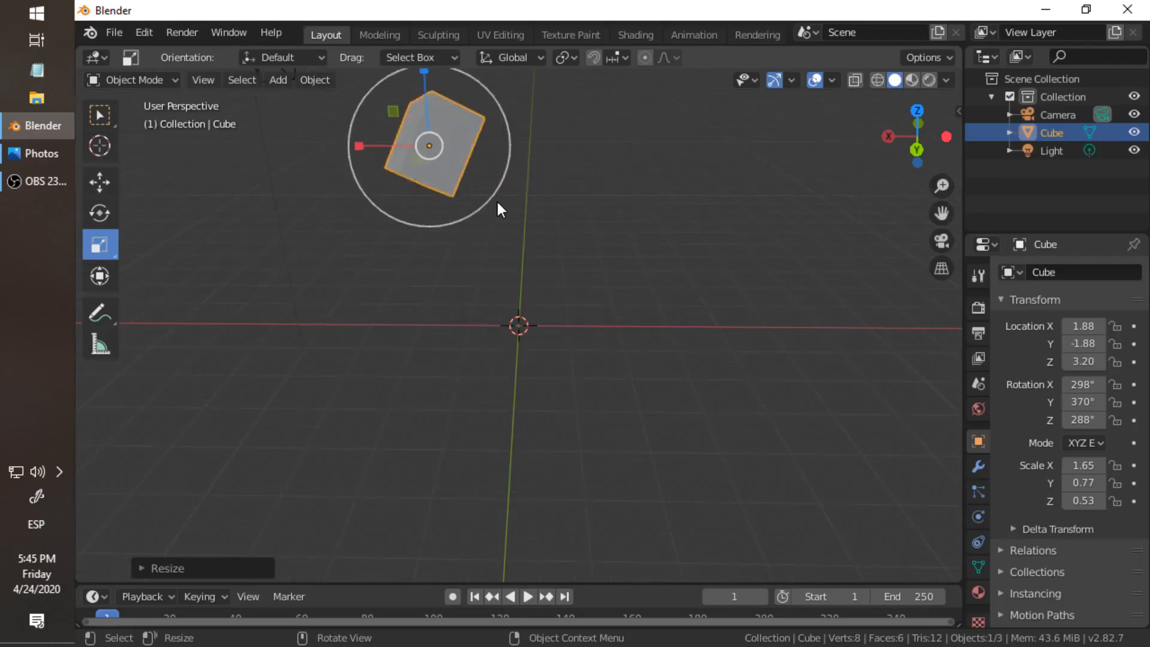
pyautogui.scroll(-2, 497, 203)
pyautogui.moveTo(941, 185)
pyautogui.mouseDown()
pyautogui.moveTo(941, 164)
pyautogui.moveTo(942, 207)
pyautogui.moveTo(941, 182)
pyautogui.mouseUp()
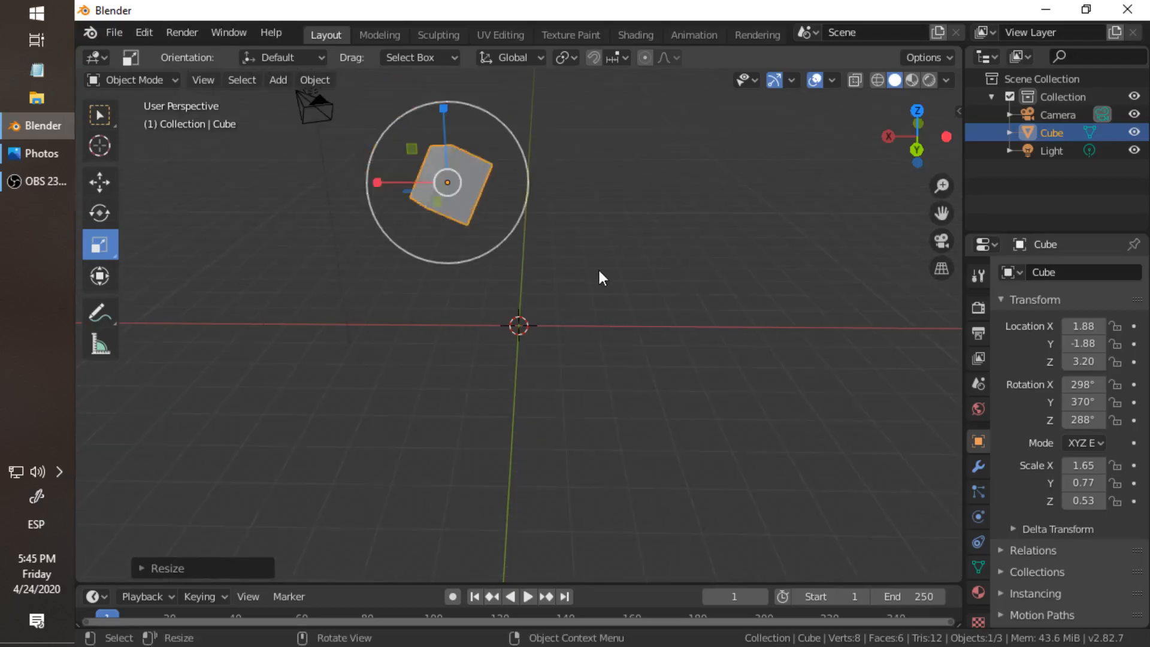
pyautogui.scroll(1, 597, 267)
pyautogui.moveTo(943, 213); pyautogui.dragTo(697, 234)
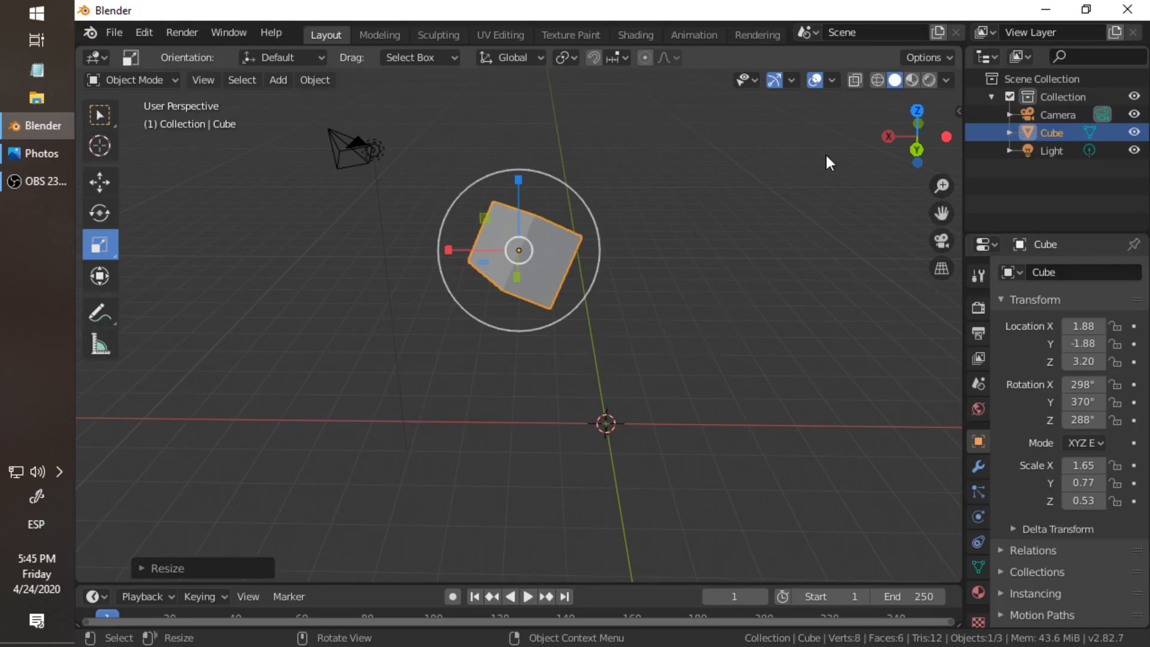
pyautogui.moveTo(699, 240); pyautogui.dragTo(676, 252, button='middle')
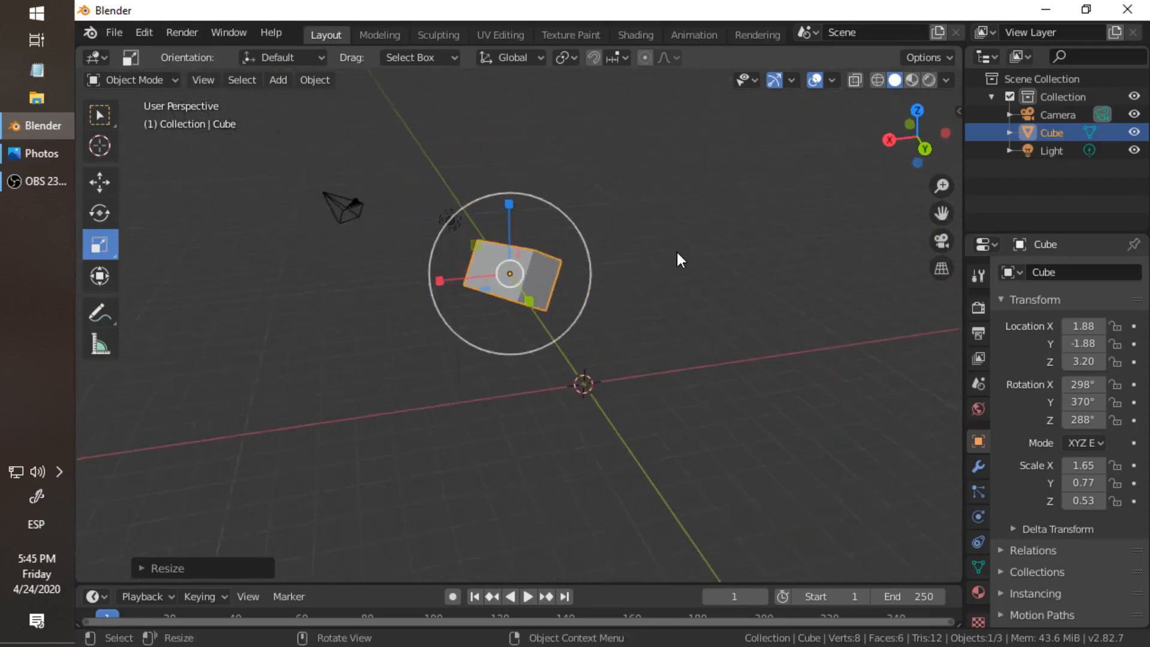
pyautogui.scroll(3, 677, 260)
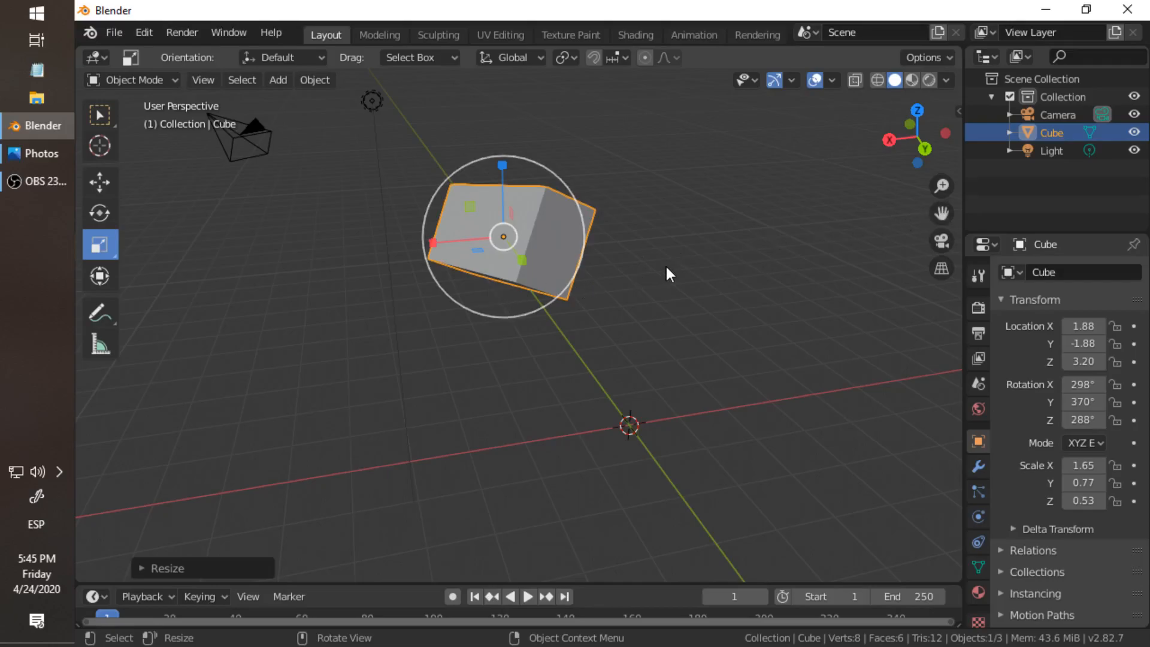
pyautogui.keyDown('shift'); pyautogui.moveTo(627, 282); pyautogui.dragTo(652, 329, button='middle'); pyautogui.keyUp('shift')
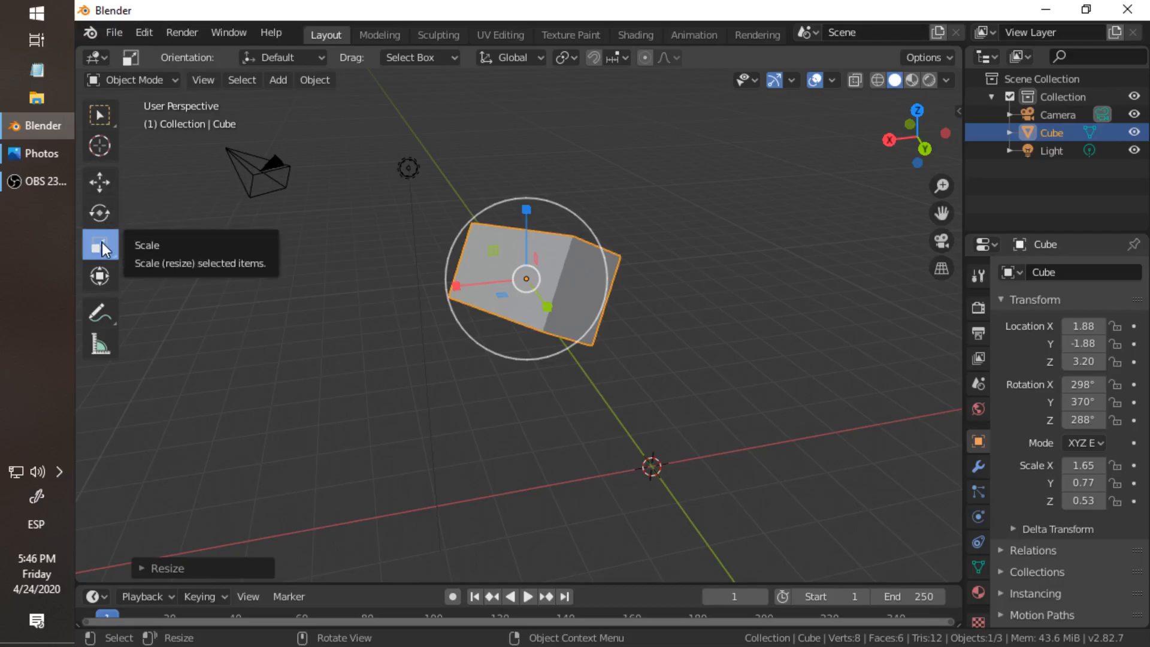
# Compare the Transform, Move, Rotate and Scale gizmos on the cube
pyautogui.click(98, 284)
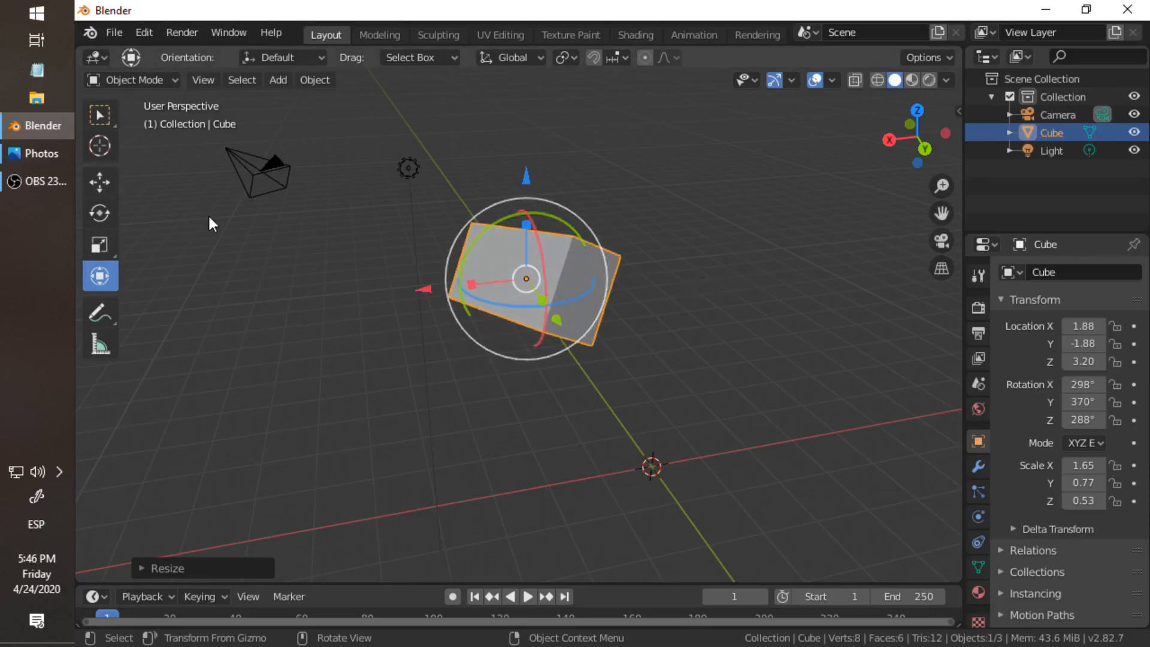
pyautogui.click(108, 179)
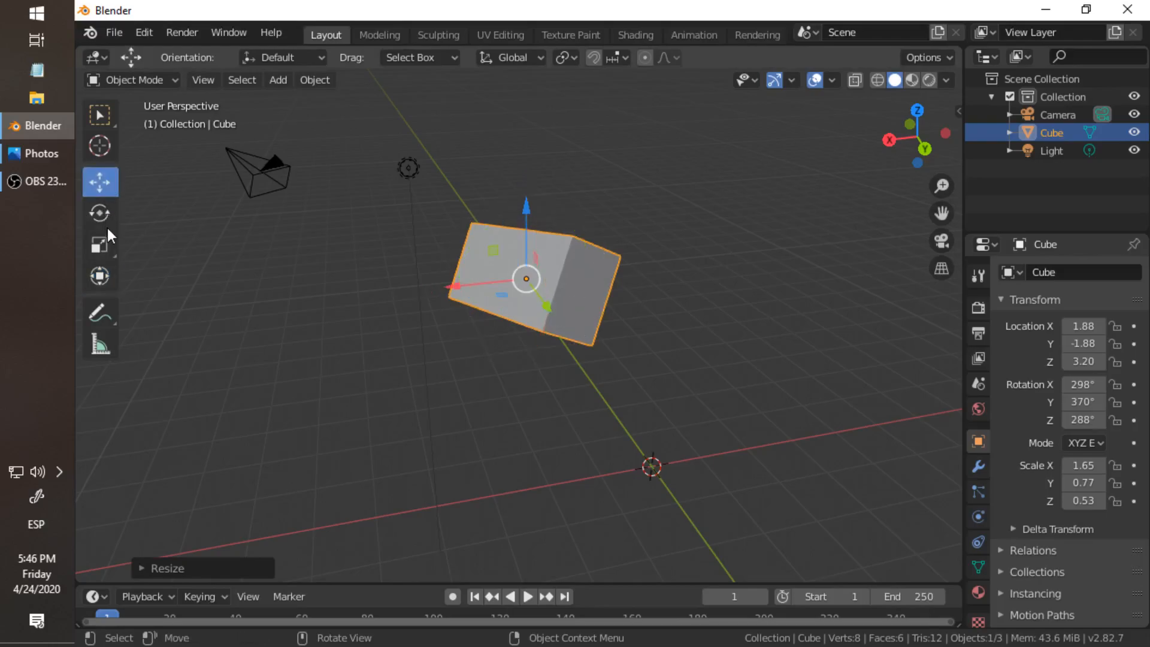
pyautogui.click(101, 214)
pyautogui.click(101, 246)
pyautogui.click(100, 210)
# Move the light along X and Z to about X 1.32, Z 4.72, beside the cube
pyautogui.click(99, 185)
pyautogui.click(411, 168)
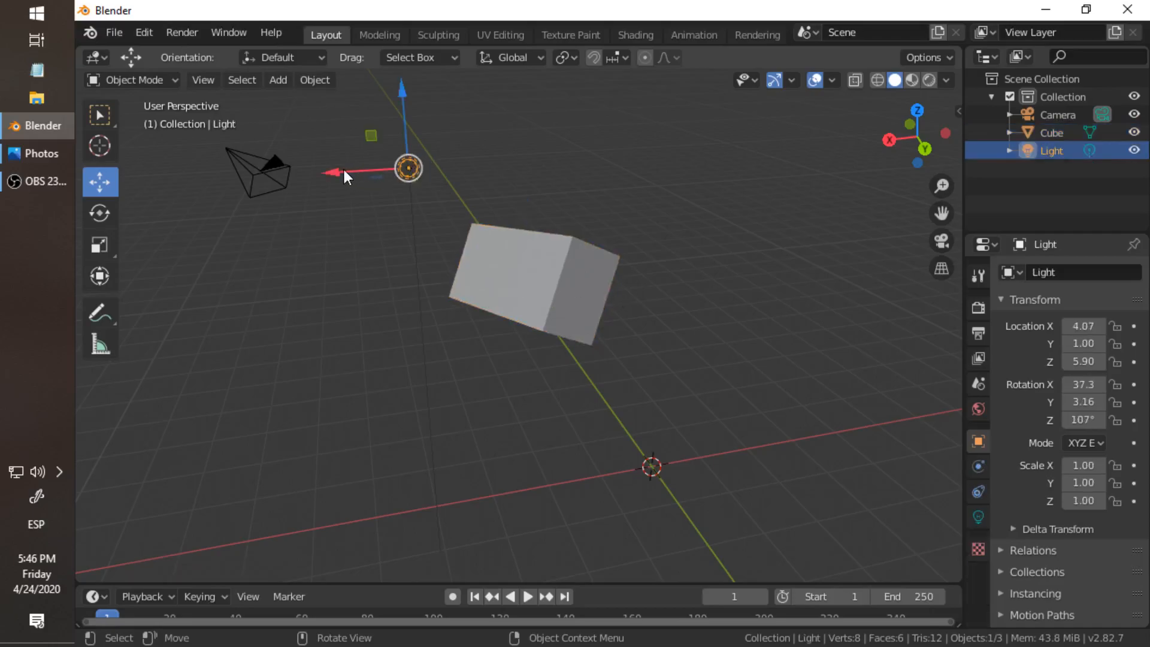
pyautogui.moveTo(335, 173); pyautogui.dragTo(562, 162)
pyautogui.press('g')
pyautogui.press('z')
pyautogui.click(649, 190)
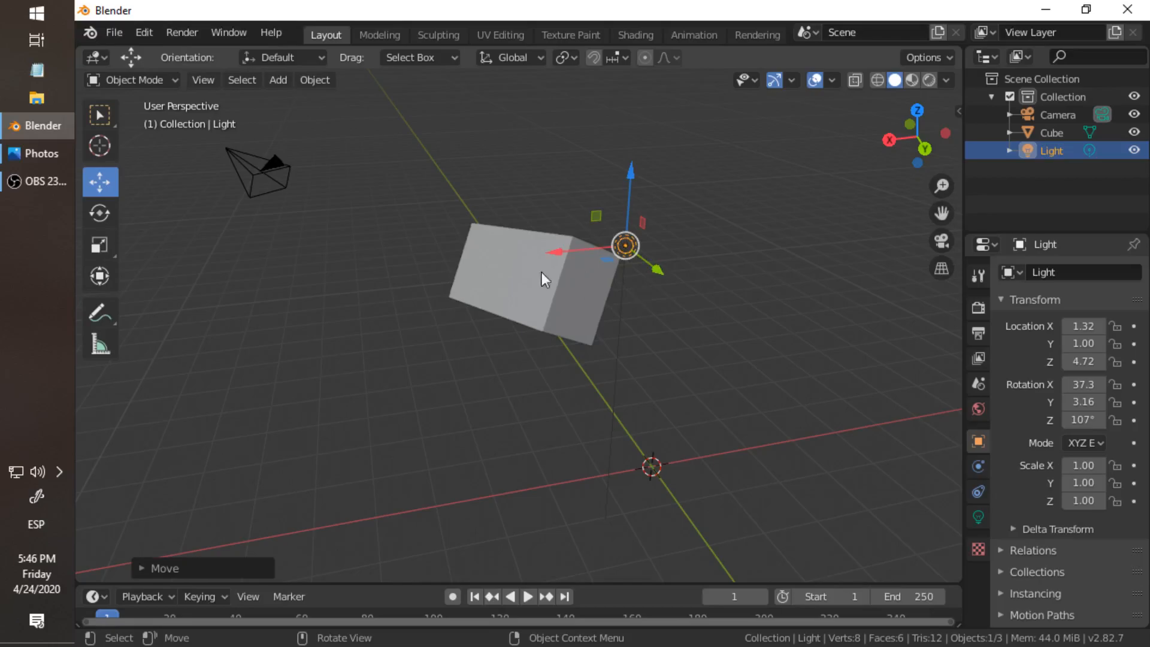
# Return to the Select Box tool, clear the selection and select the cube
pyautogui.click(94, 114)
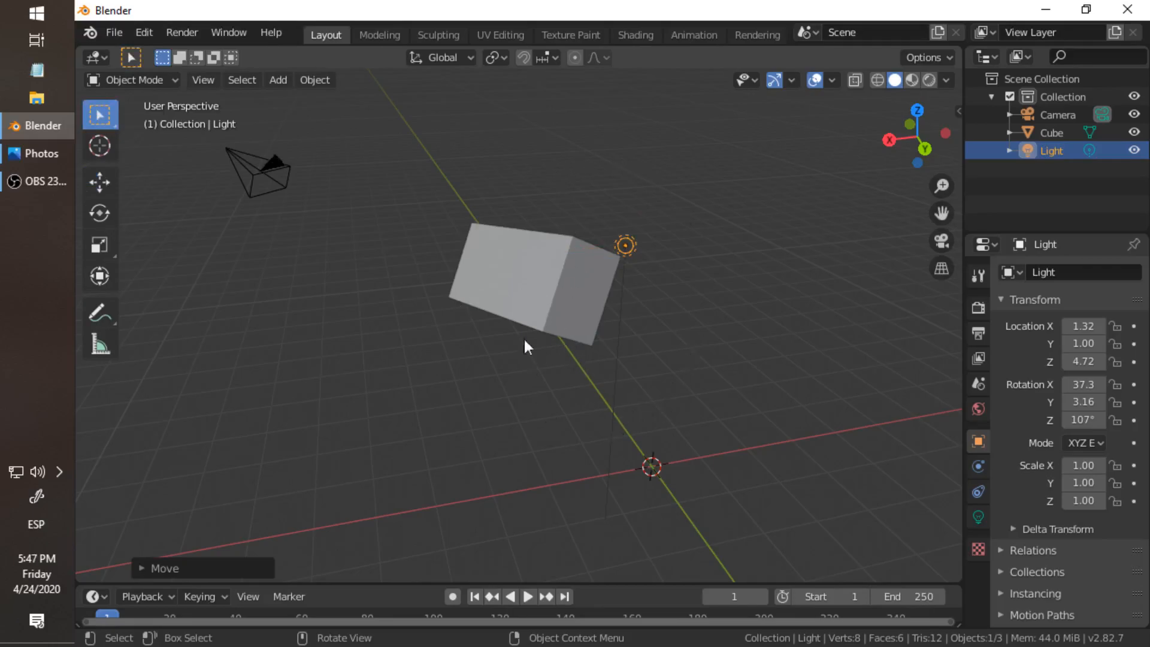
pyautogui.click(864, 292)
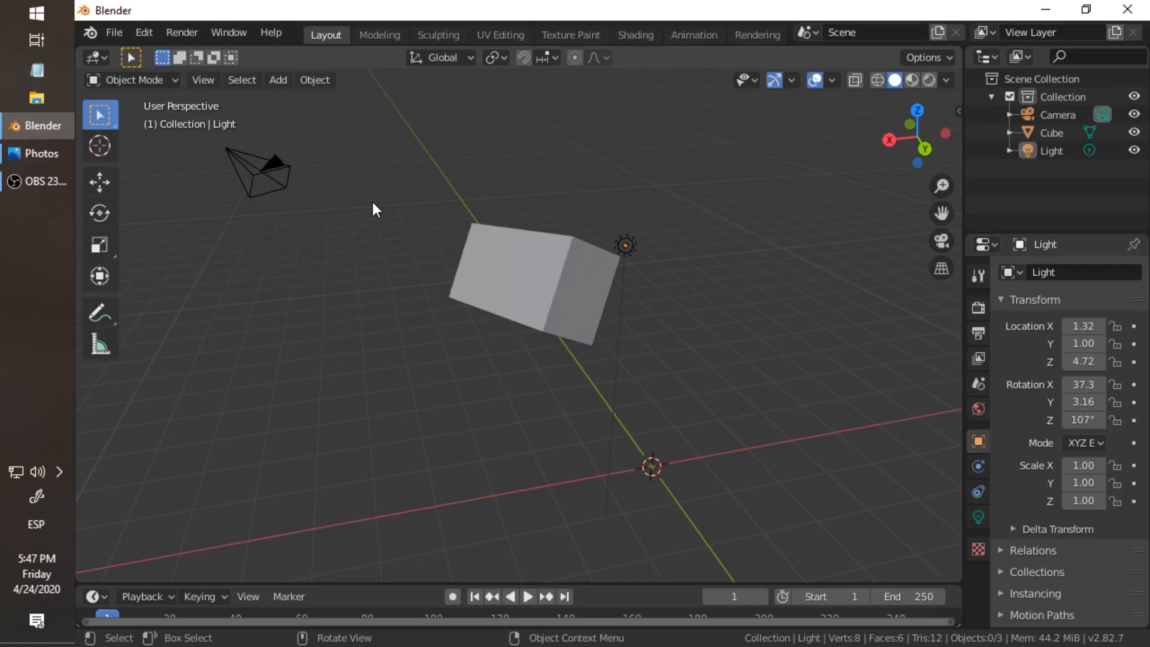
pyautogui.click(481, 254)
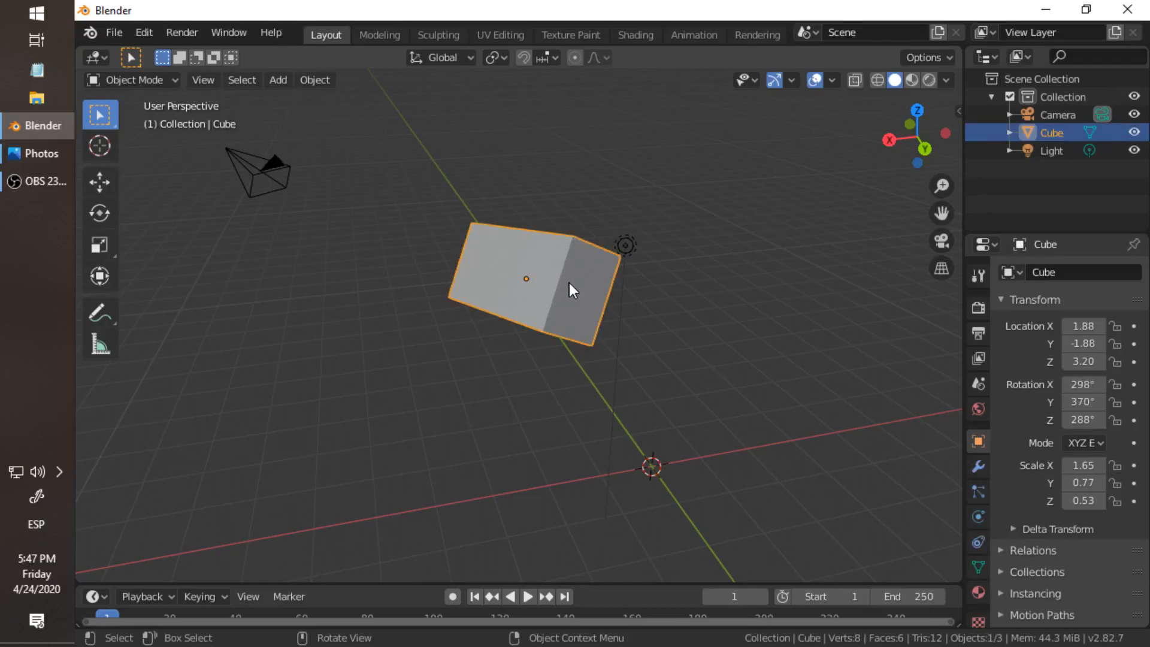
# Add a Monkey mesh to the scene at the 3D cursor
pyautogui.hotkey('shift', 'a')
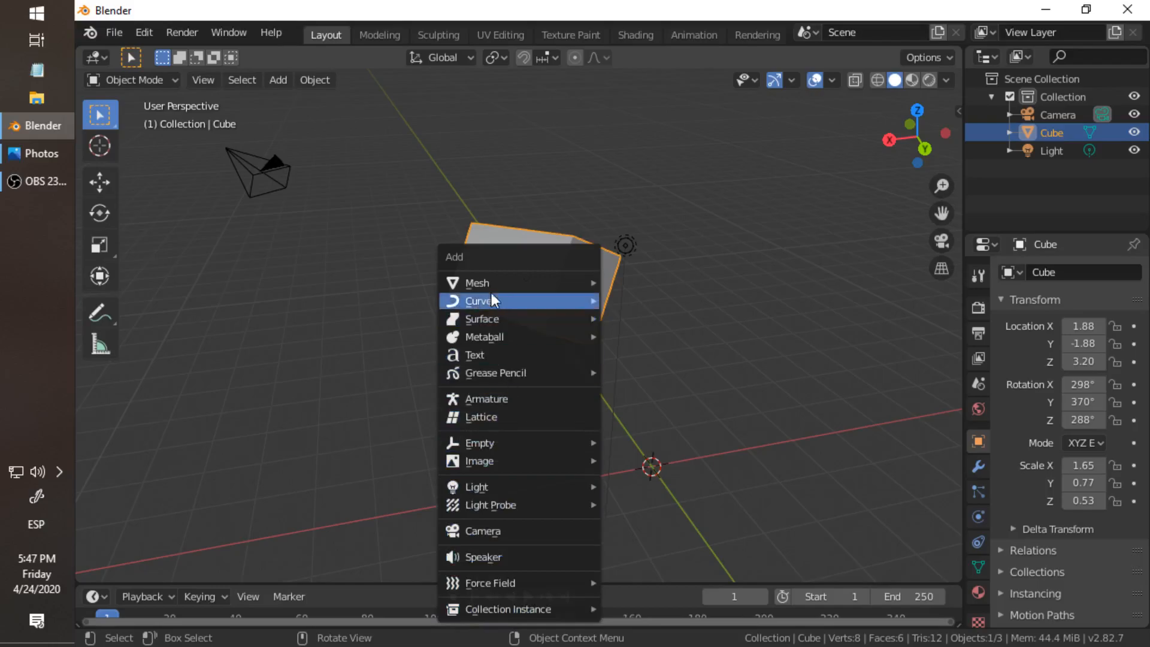
pyautogui.moveTo(490, 283)
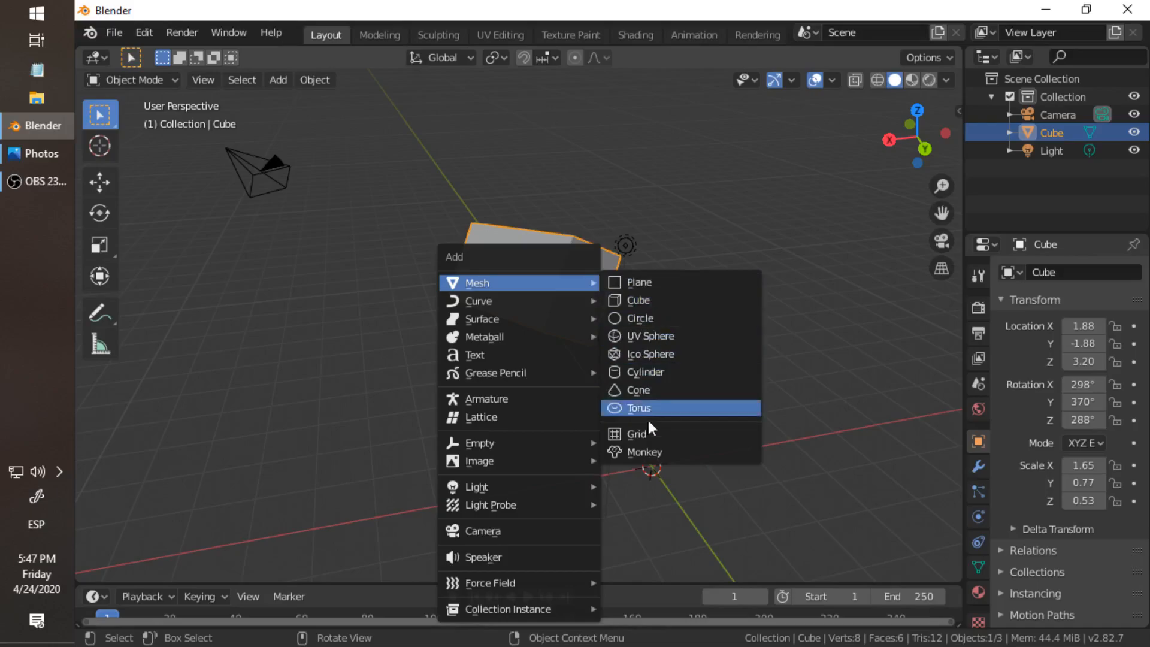
pyautogui.click(669, 450)
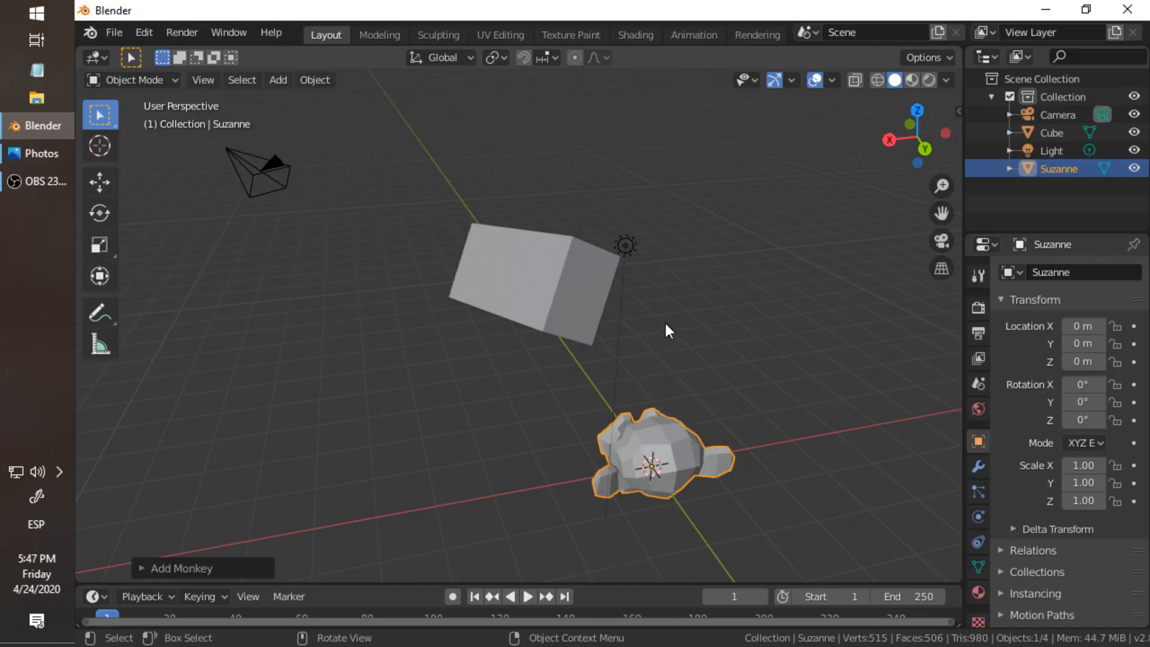
# Examine the new monkey head from the front, both up close and together with the cube
pyautogui.moveTo(744, 359); pyautogui.dragTo(299, 290, button='middle')
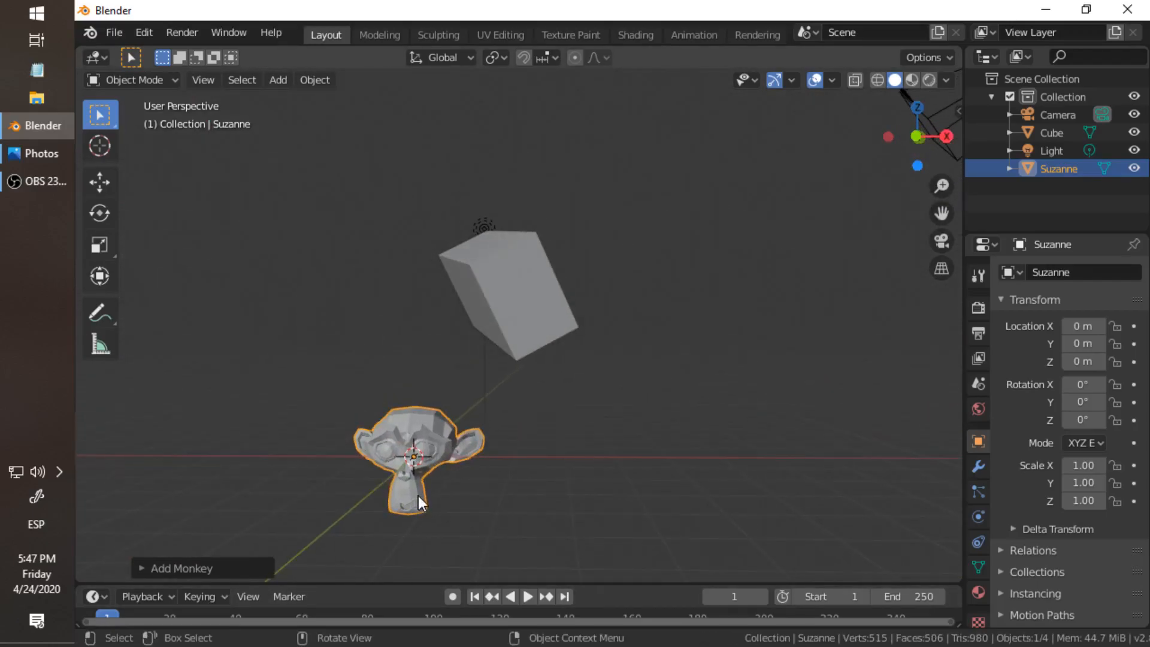
pyautogui.keyDown('shift'); pyautogui.moveTo(432, 491); pyautogui.dragTo(561, 377, button='middle'); pyautogui.keyUp('shift')
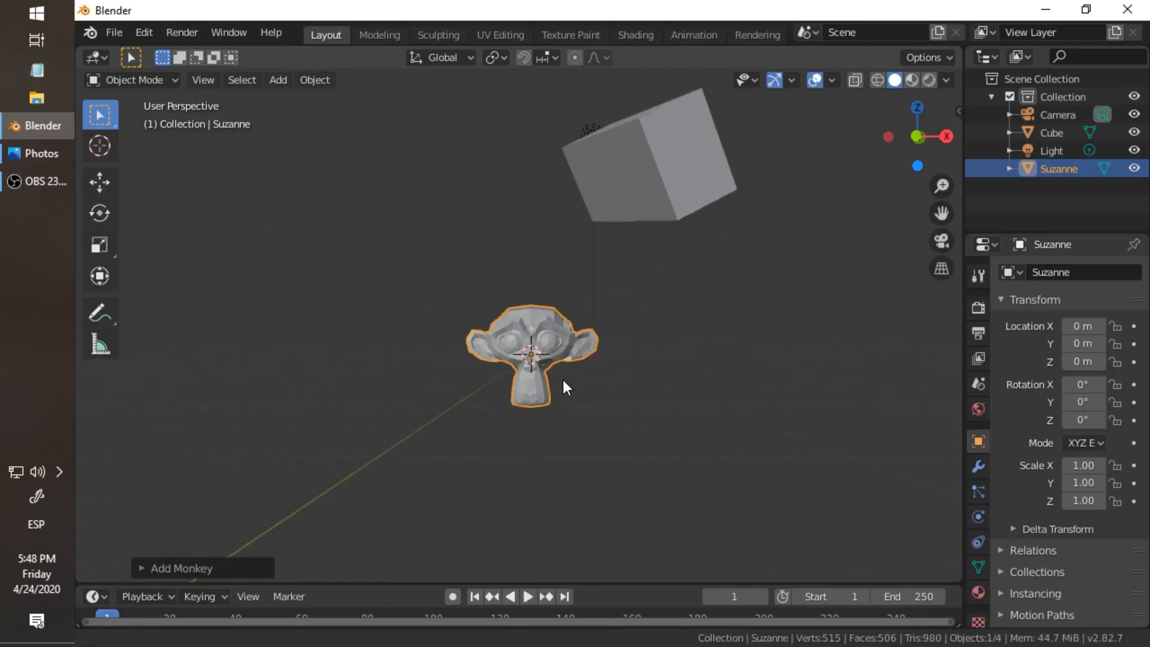
pyautogui.scroll(4, 565, 375)
pyautogui.scroll(2, 627, 394)
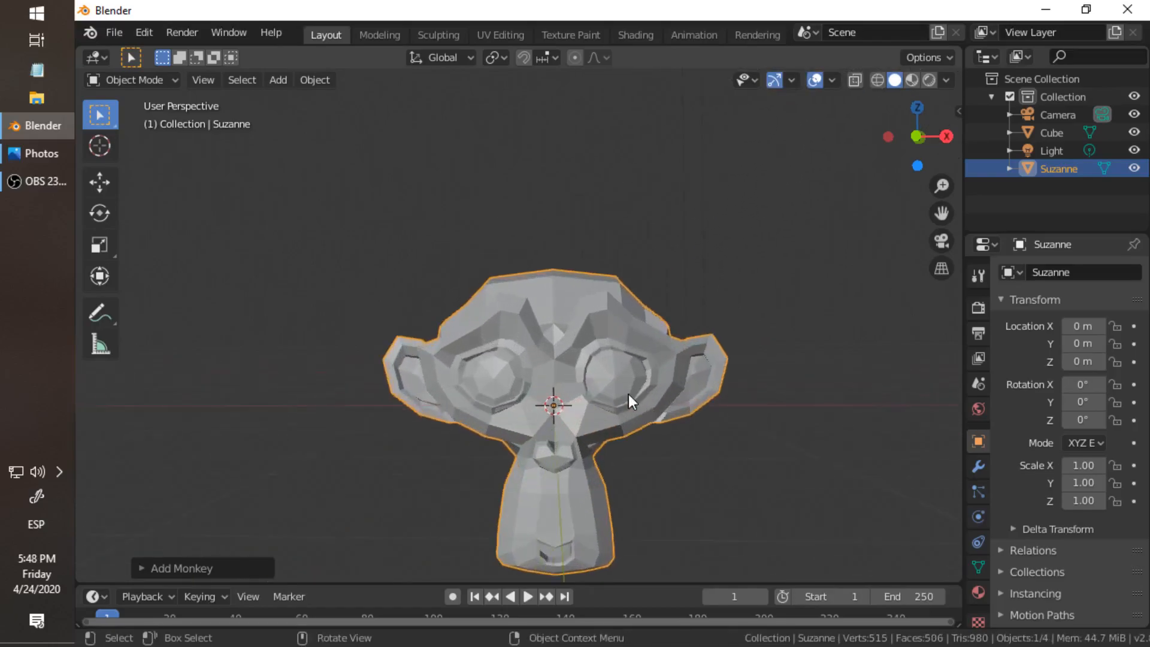
pyautogui.keyDown('shift'); pyautogui.moveTo(629, 387); pyautogui.dragTo(603, 281, button='middle'); pyautogui.keyUp('shift')
pyautogui.scroll(-2, 602, 282)
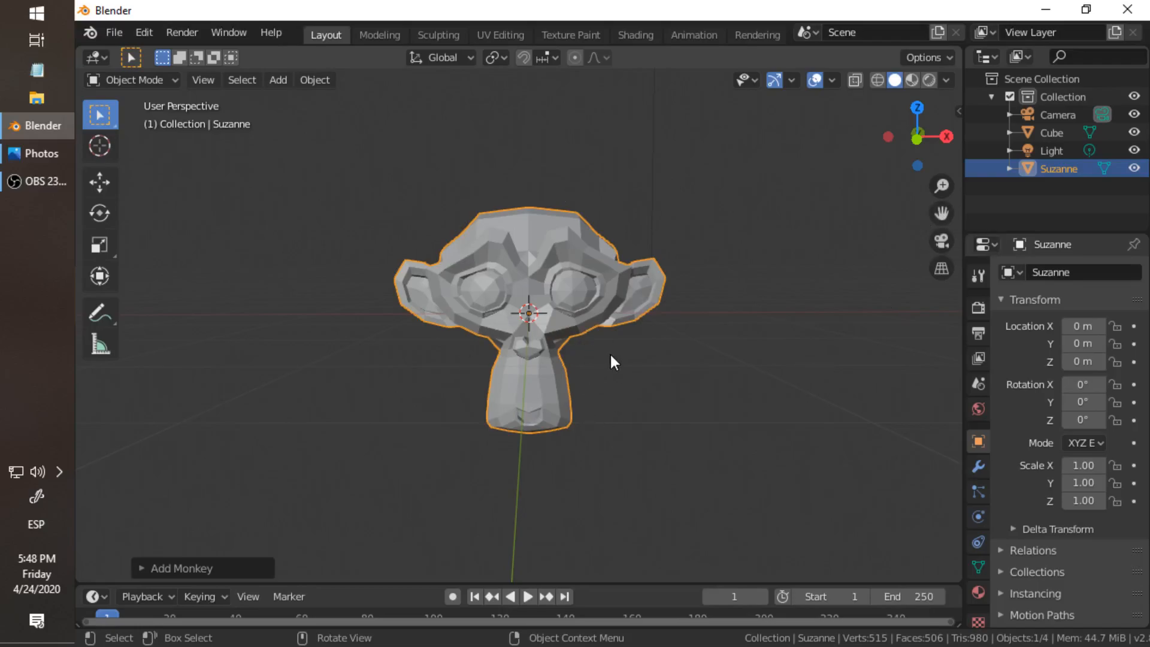
pyautogui.scroll(-3, 609, 354)
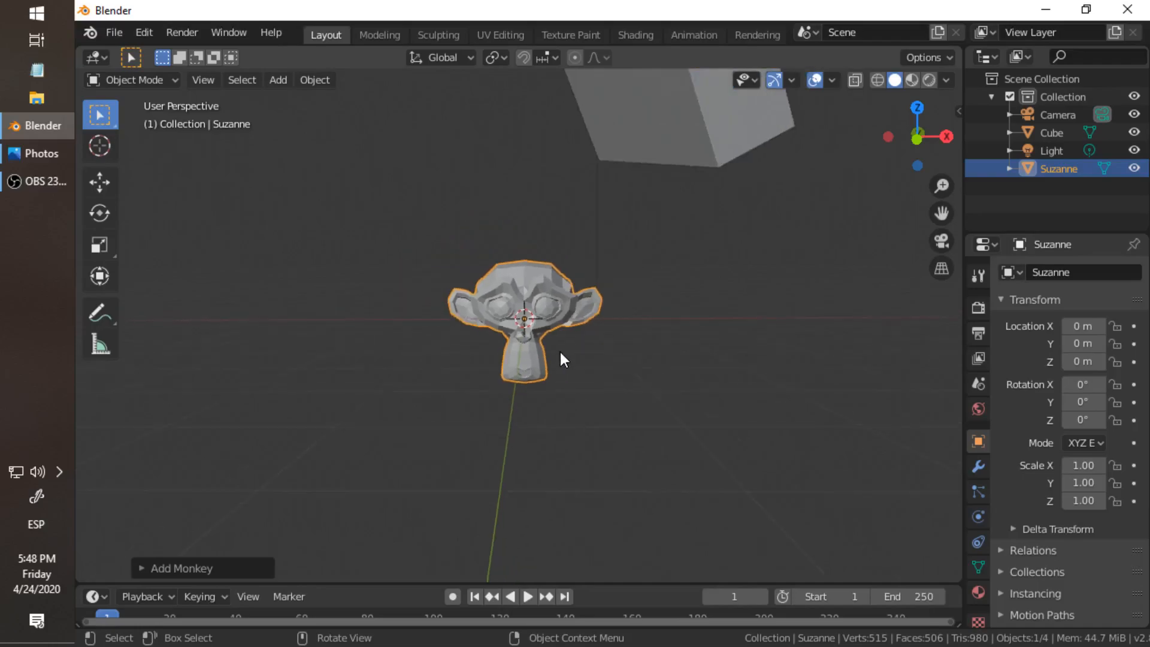
pyautogui.moveTo(543, 339); pyautogui.dragTo(658, 274, button='middle')
pyautogui.scroll(3, 647, 332)
pyautogui.scroll(4, 719, 238)
pyautogui.scroll(-4, 617, 236)
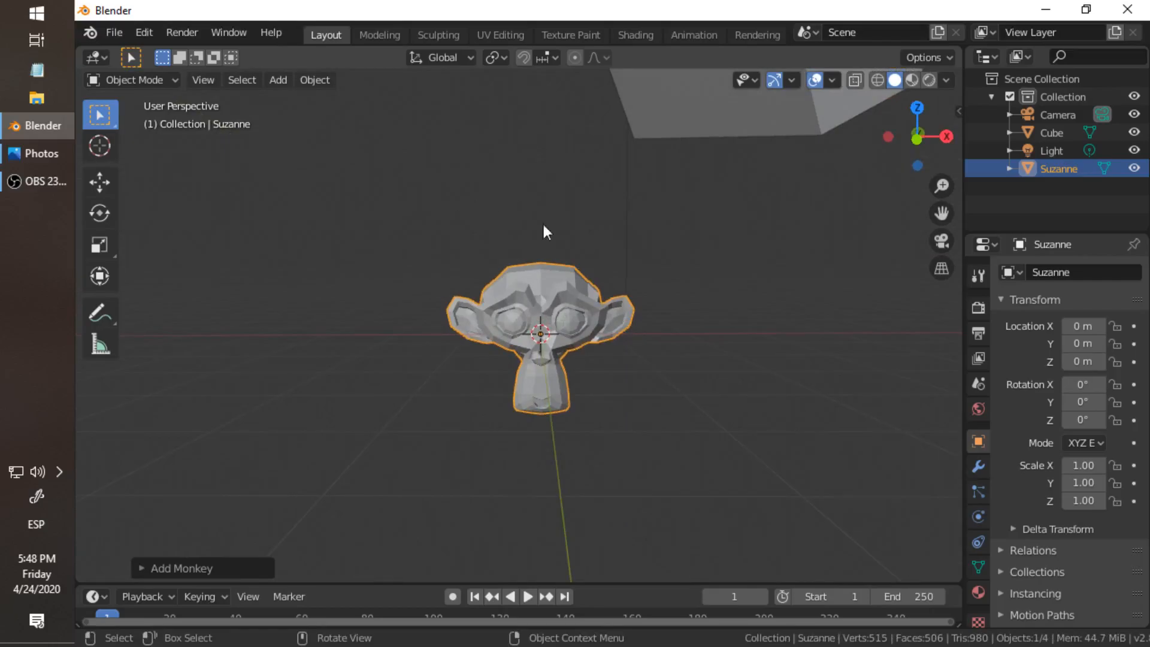
pyautogui.scroll(-5, 535, 251)
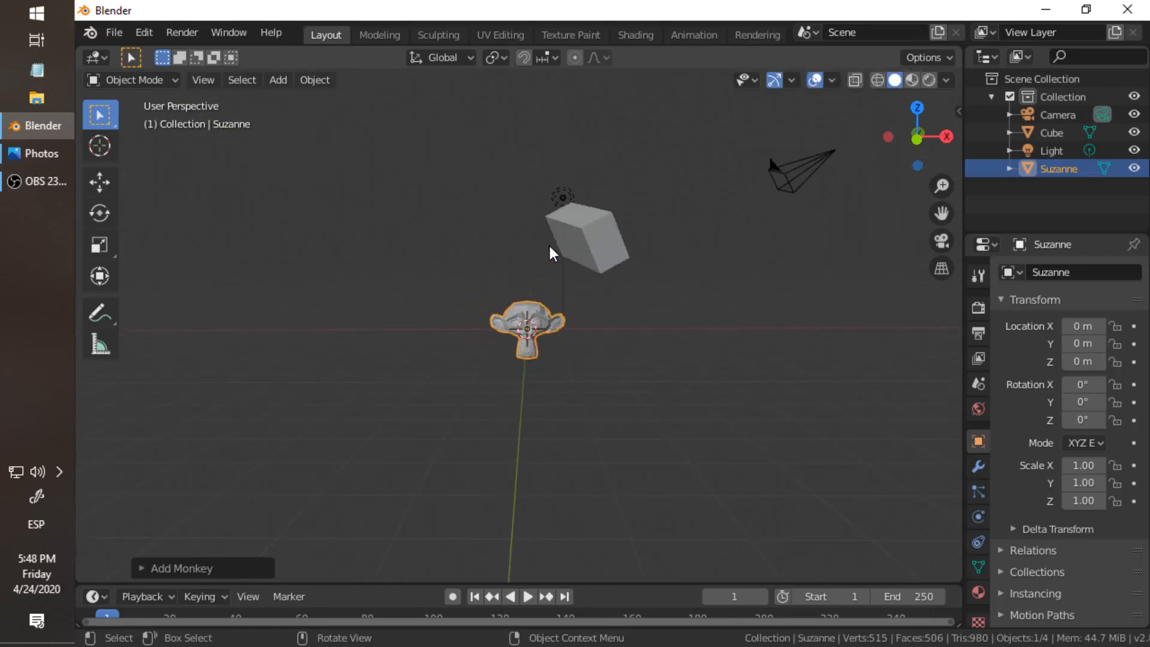
pyautogui.scroll(3, 537, 314)
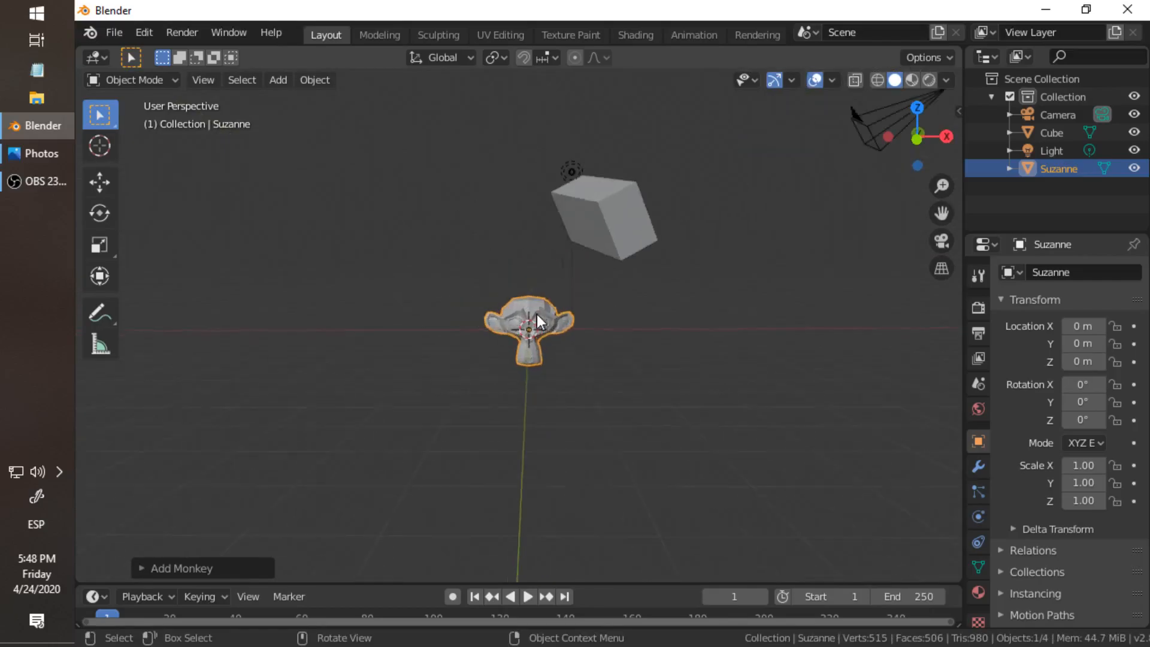
# Raise the monkey to about Z 1.16 m and rotate it to about X 17.5°, Y -113°, Z -9.18°
pyautogui.click(102, 191)
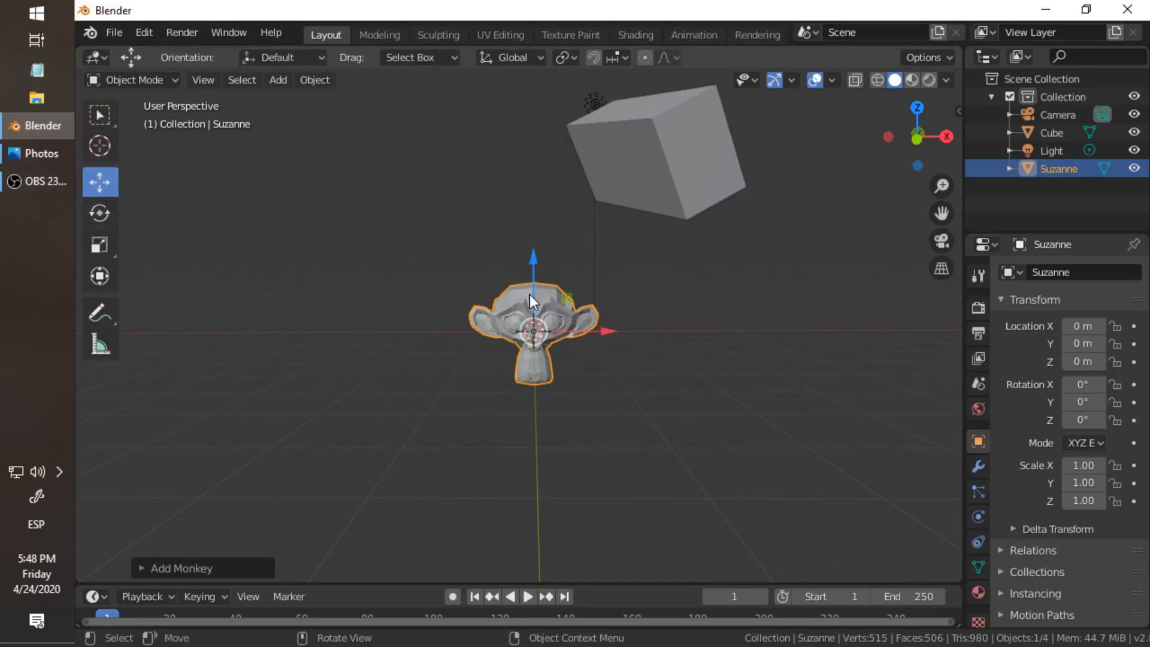
pyautogui.moveTo(534, 285); pyautogui.dragTo(537, 221)
pyautogui.click(100, 213)
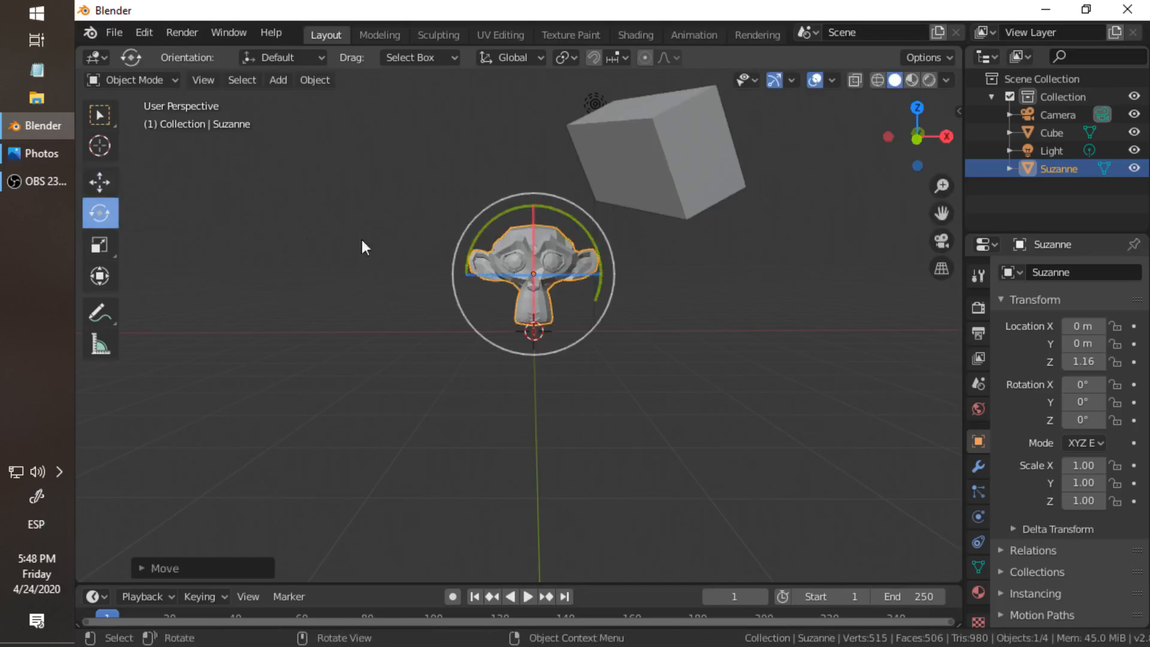
pyautogui.moveTo(498, 204); pyautogui.dragTo(490, 263)
# Scale the monkey unevenly to about X 1.23, Y 0.47, Z 0.64
pyautogui.click(99, 244)
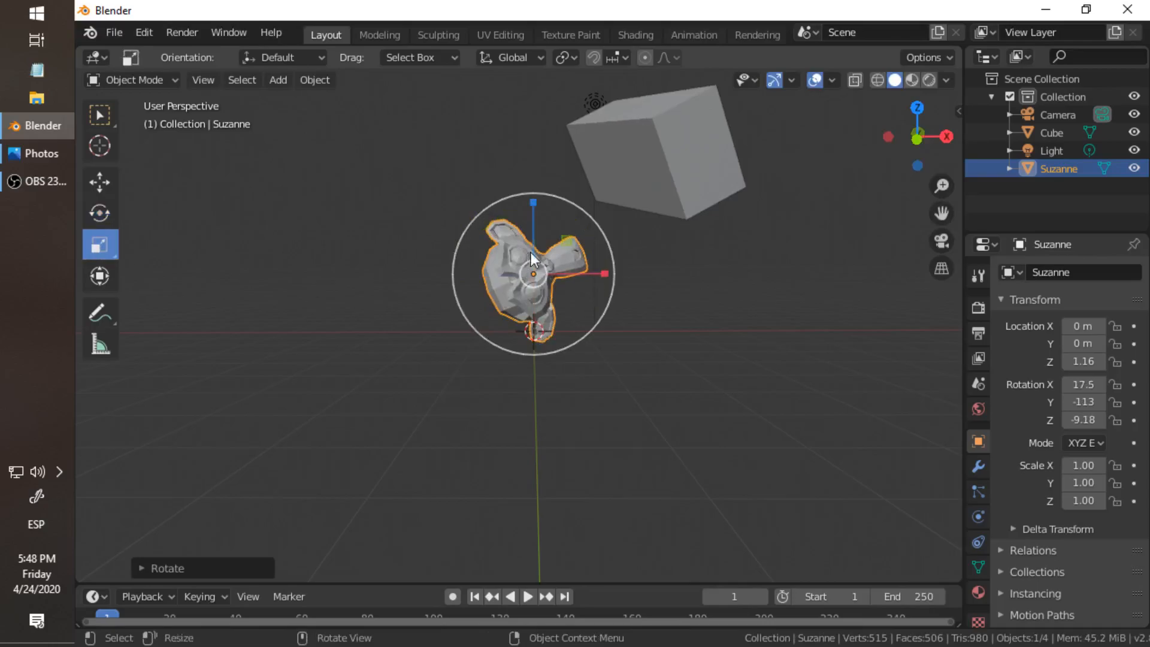
pyautogui.moveTo(534, 204); pyautogui.dragTo(527, 580)
pyautogui.moveTo(599, 271); pyautogui.dragTo(666, 278)
pyautogui.moveTo(503, 202); pyautogui.dragTo(598, 251)
pyautogui.moveTo(597, 251); pyautogui.dragTo(695, 333, button='middle')
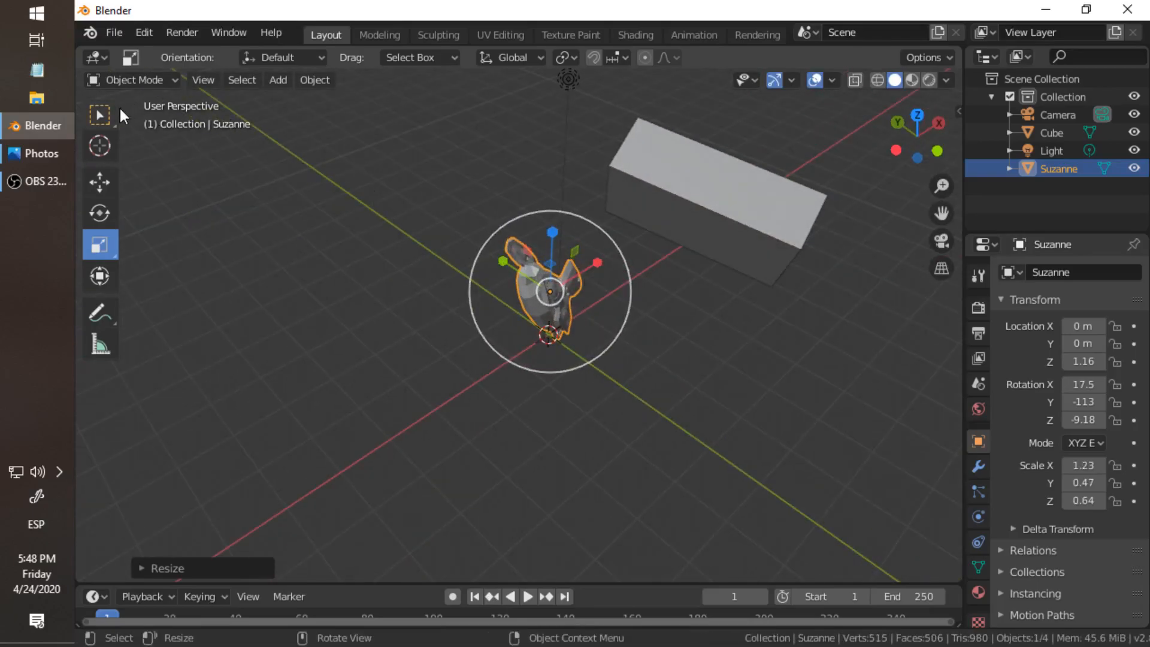
# Duplicate the scaled monkey twice, placing the copies at about (-1.38, 1.36, 1.22) and (-2.95, 2.17, 0.71)
pyautogui.click(89, 111)
pyautogui.keyDown('shift'); pyautogui.moveTo(569, 269); pyautogui.dragTo(530, 301, button='middle'); pyautogui.keyUp('shift')
pyautogui.scroll(2, 533, 305)
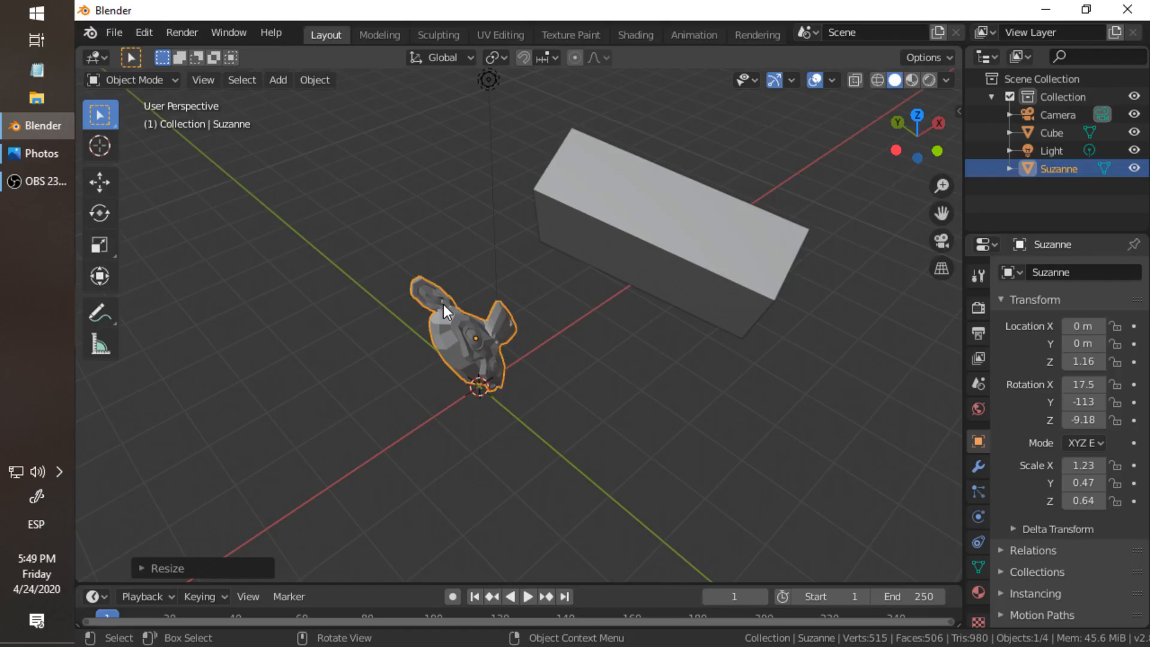
pyautogui.hotkey('shift', 'd')
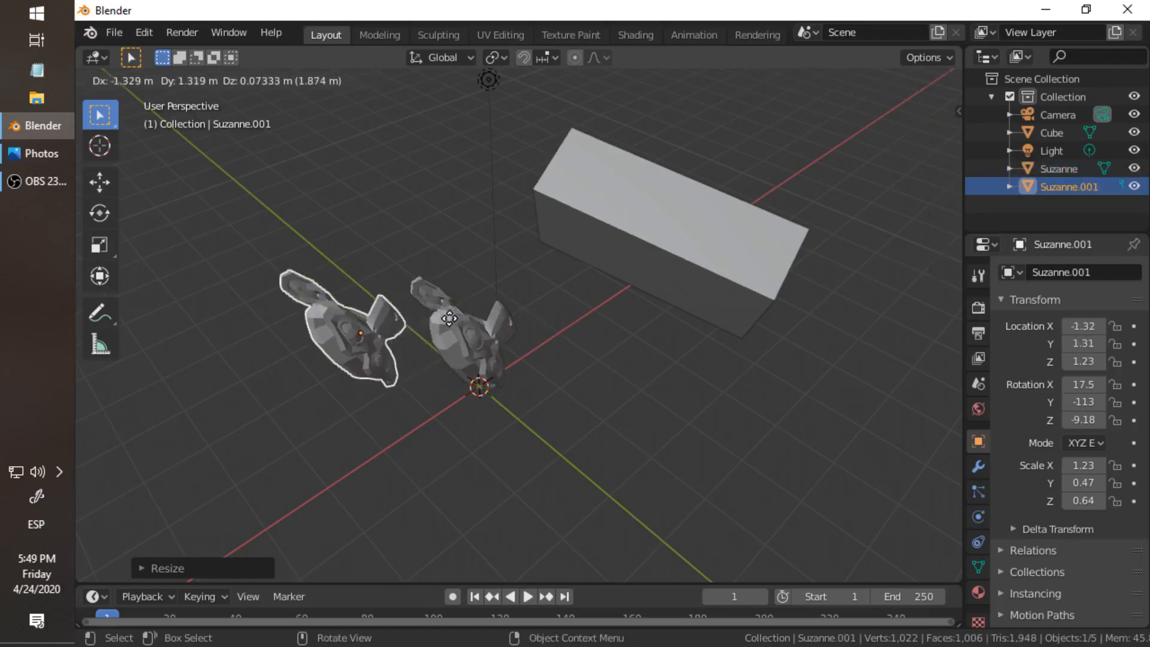
pyautogui.click(450, 323)
pyautogui.hotkey('shift', 'd')
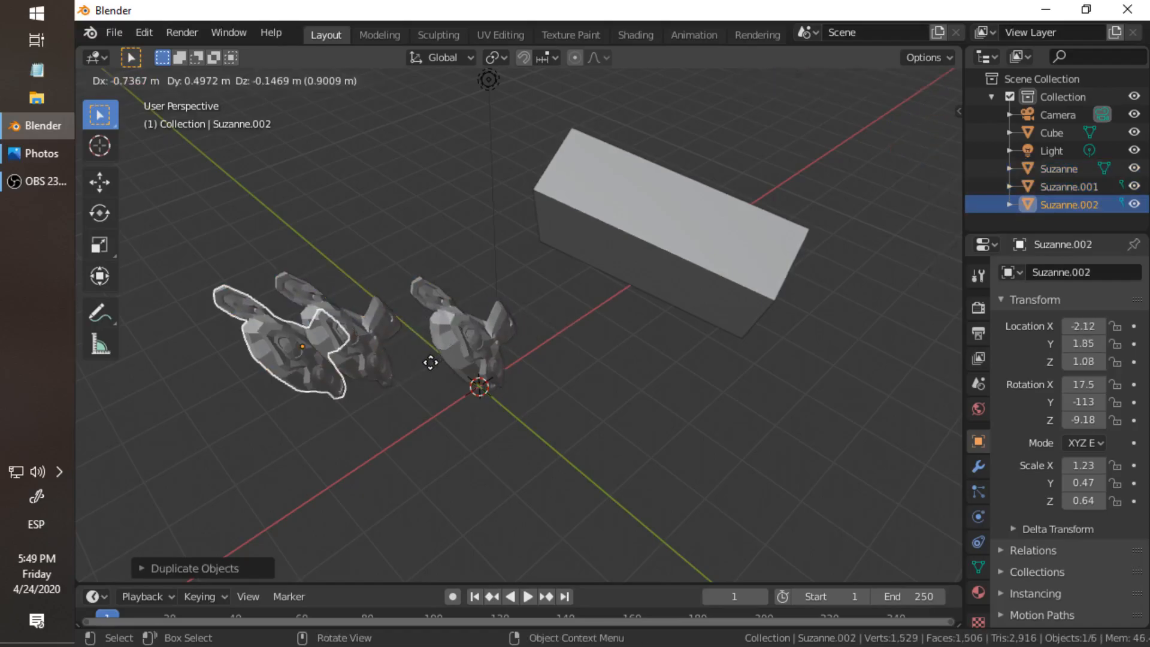
pyautogui.click(424, 368)
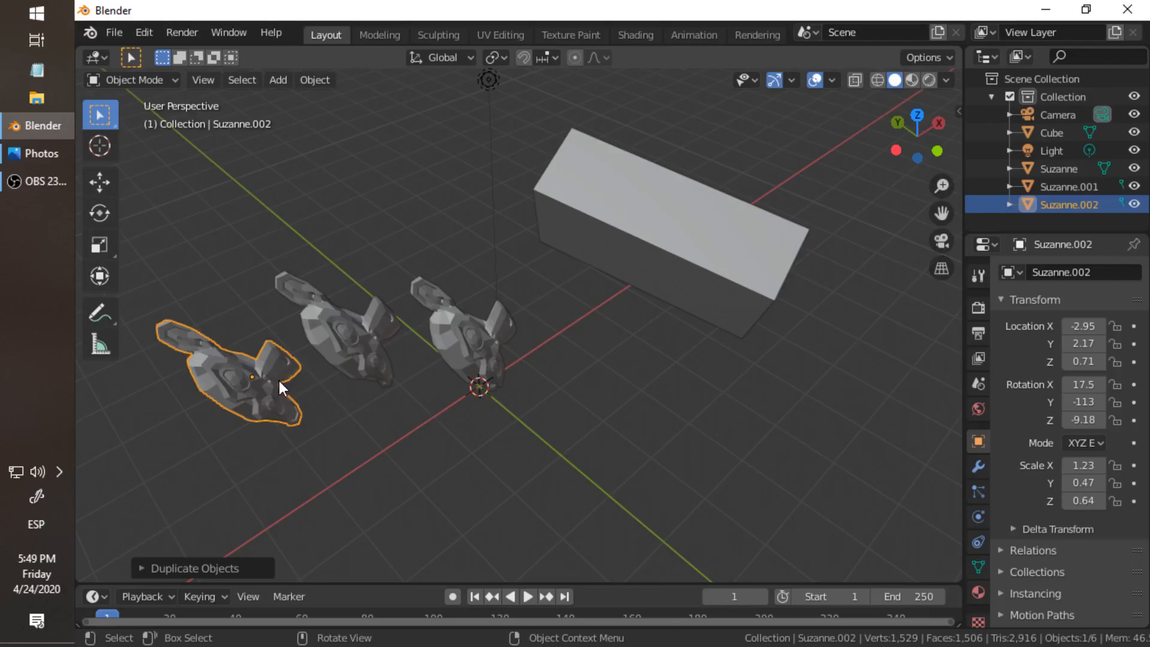
# Select all three monkeys together and duplicate them as a second row, with the farthest copy at about (-0.98, -1.43, -0.71)
pyautogui.keyDown('shift'); pyautogui.click(328, 332); pyautogui.keyUp('shift')
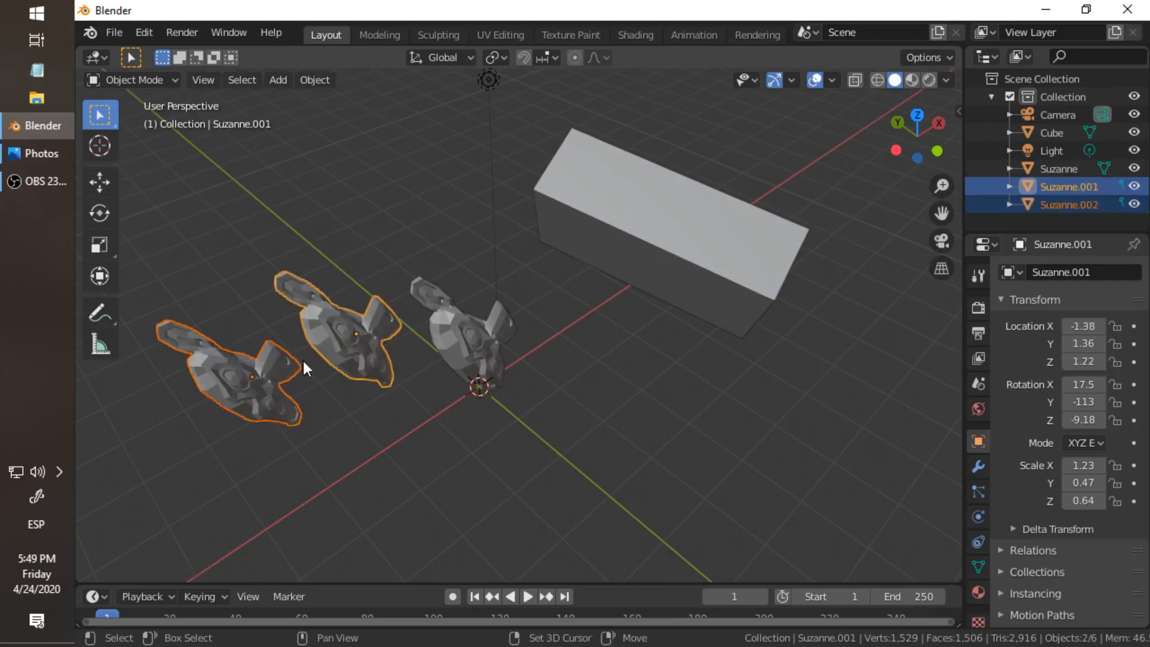
pyautogui.click(459, 332)
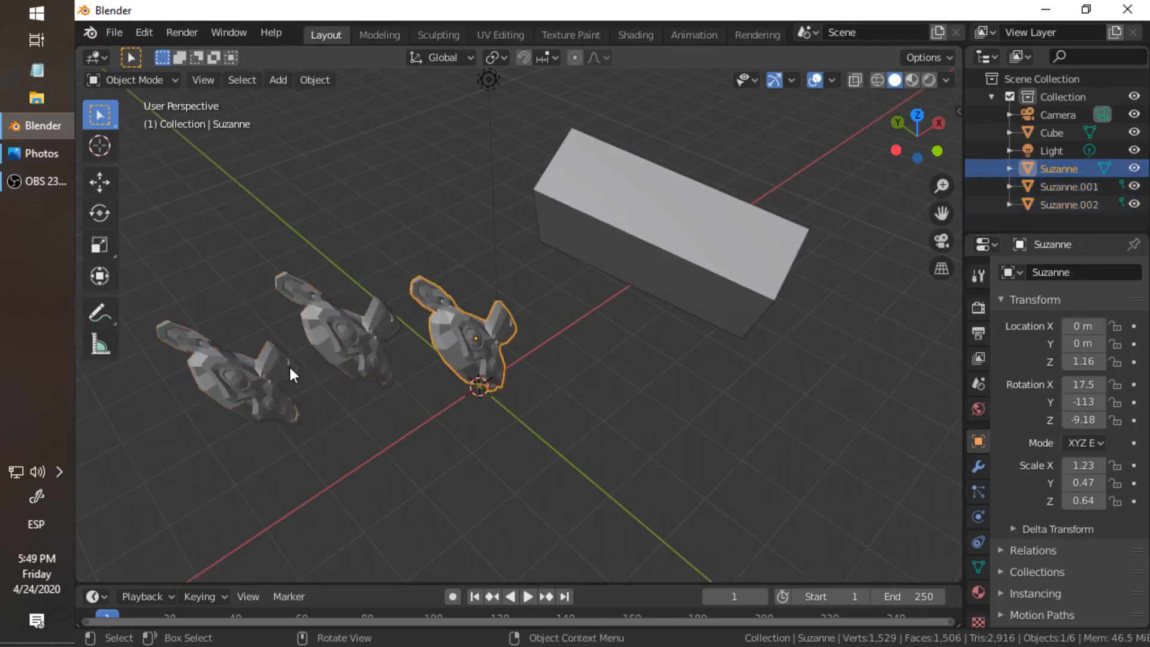
pyautogui.keyDown('shift'); pyautogui.click(339, 317); pyautogui.keyUp('shift')
pyautogui.keyDown('shift'); pyautogui.click(221, 379); pyautogui.keyUp('shift')
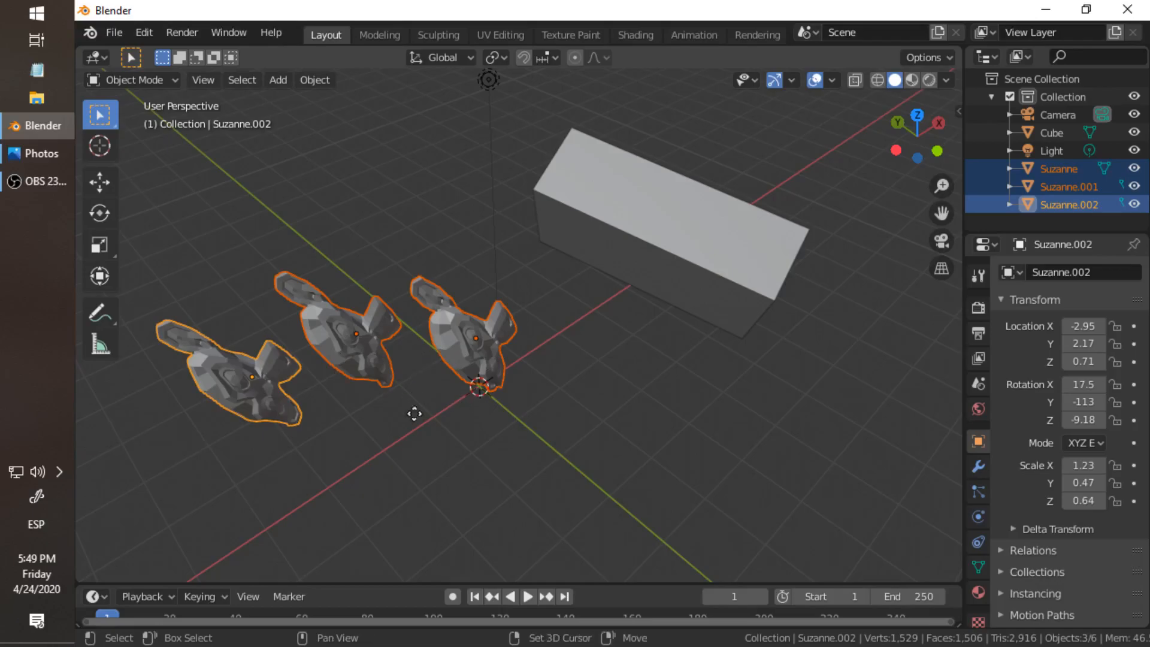
pyautogui.hotkey('shift', 'd')
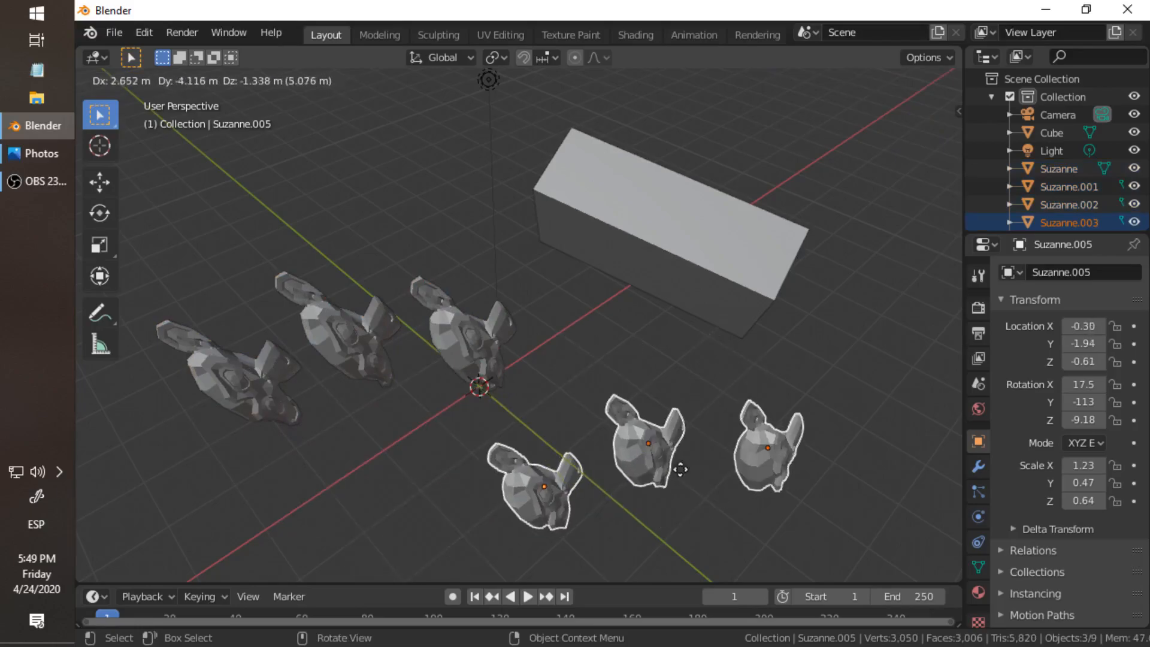
pyautogui.click(655, 473)
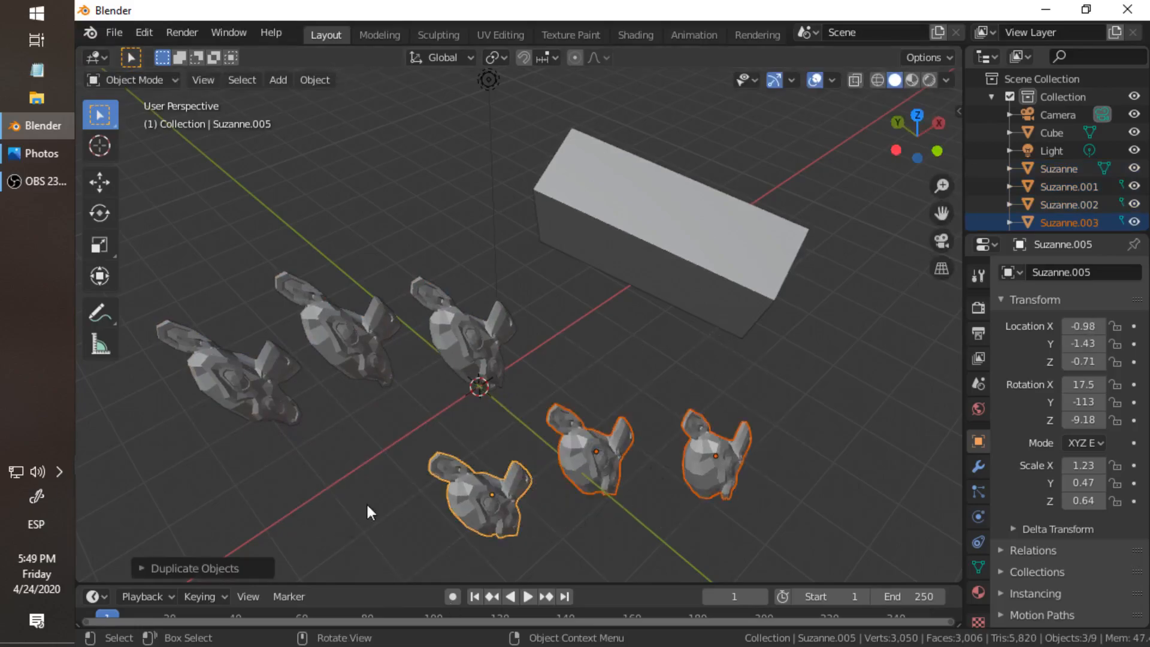
# Add the three original monkeys to the selection and duplicate all six, with the first monkey's copy at about (-4.27, 1.54, -0.76)
pyautogui.scroll(-4, 525, 522)
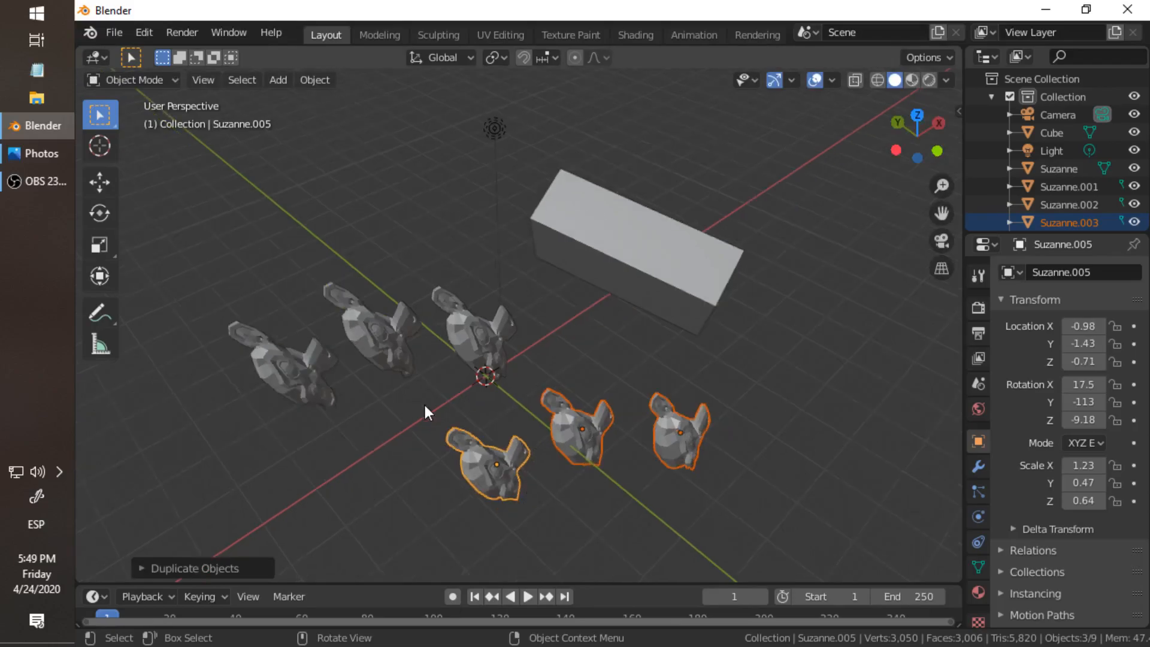
pyautogui.keyDown('shift'); pyautogui.click(308, 350); pyautogui.keyUp('shift')
pyautogui.keyDown('shift'); pyautogui.click(394, 333); pyautogui.keyUp('shift')
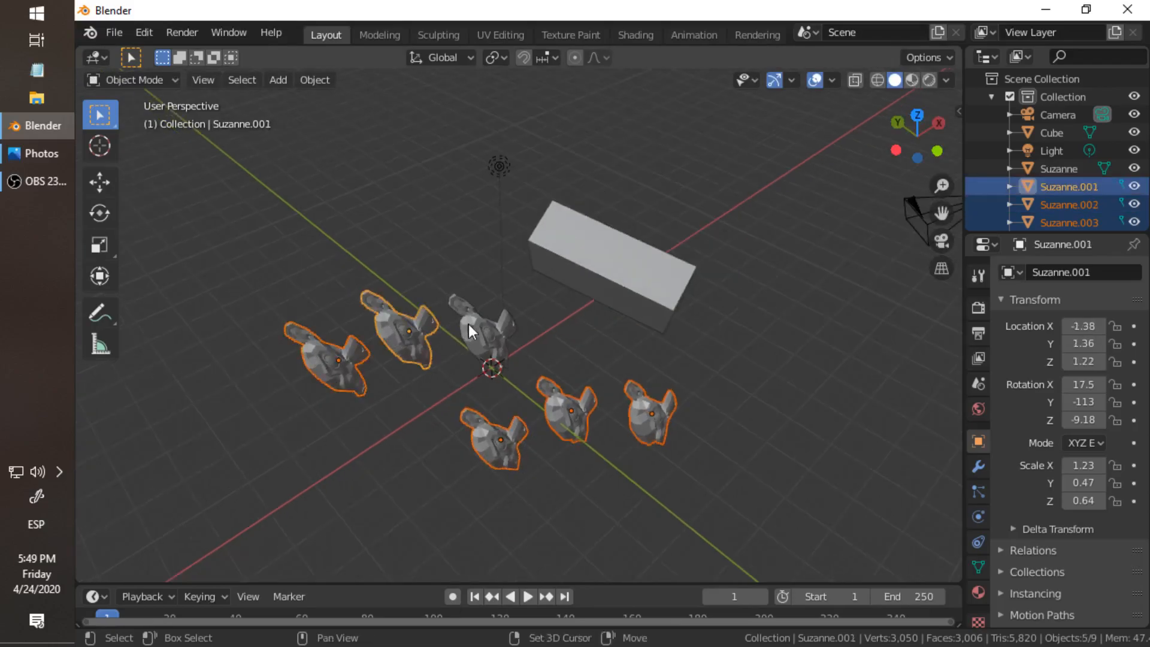
pyautogui.keyDown('shift'); pyautogui.click(469, 324); pyautogui.keyUp('shift')
pyautogui.hotkey('shift', 'd')
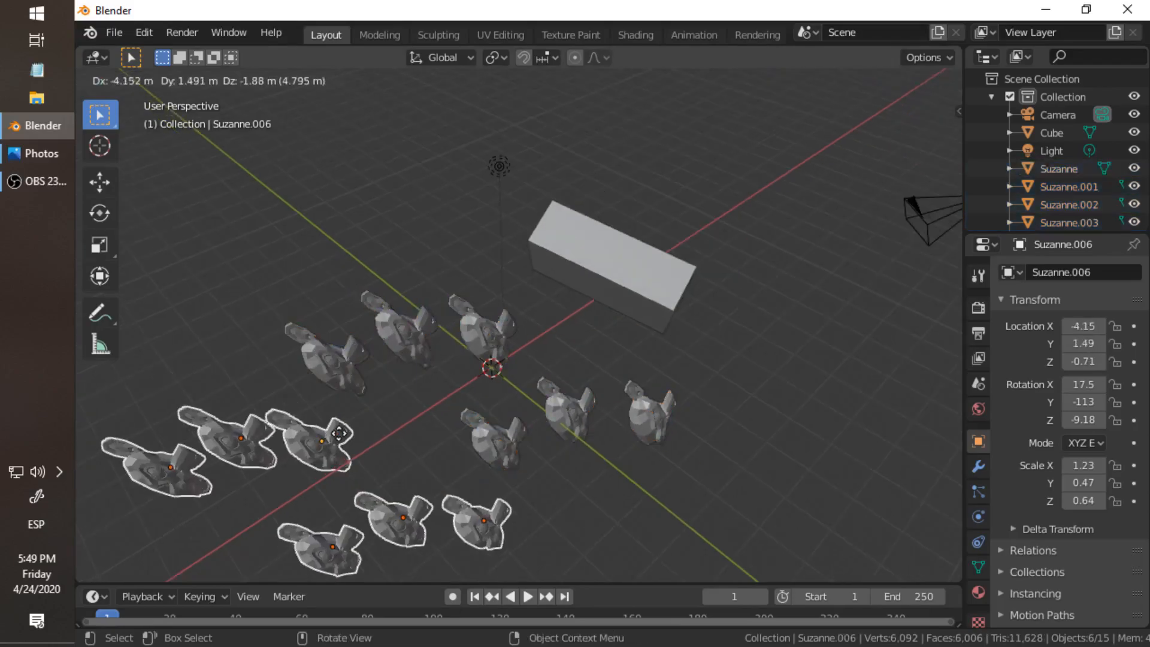
pyautogui.click(495, 423)
pyautogui.moveTo(487, 402); pyautogui.dragTo(530, 278, button='middle')
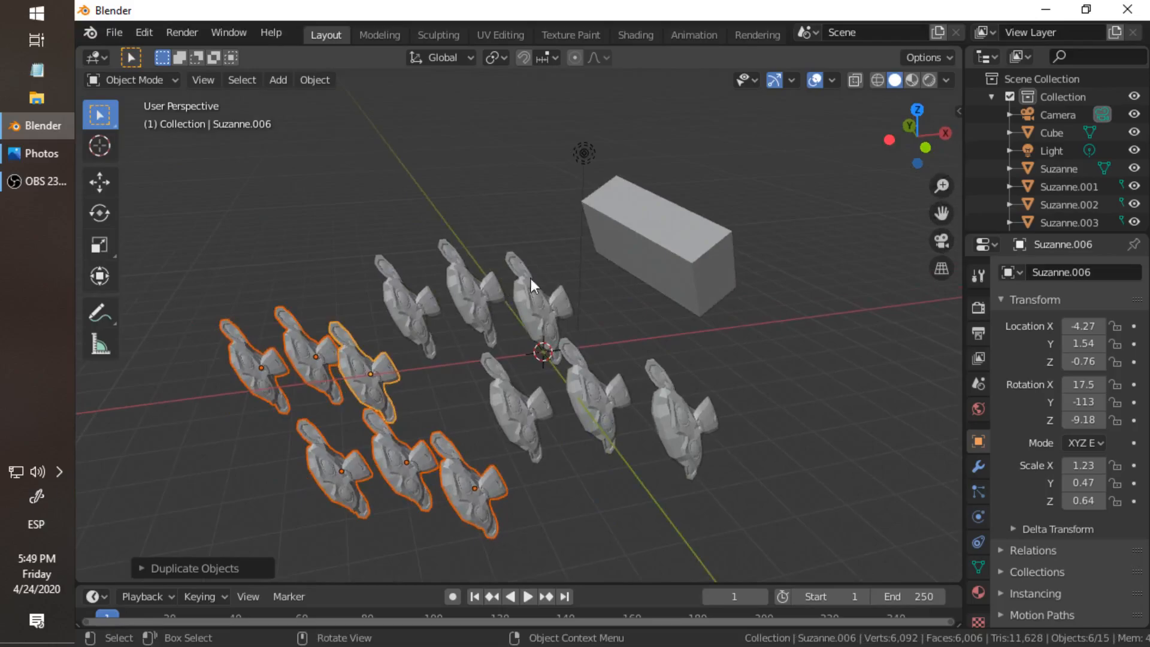
# Switch the selection to the cube and add a Cone mesh at the world origin
pyautogui.click(633, 254)
pyautogui.hotkey('shift', 'a')
pyautogui.moveTo(633, 254)
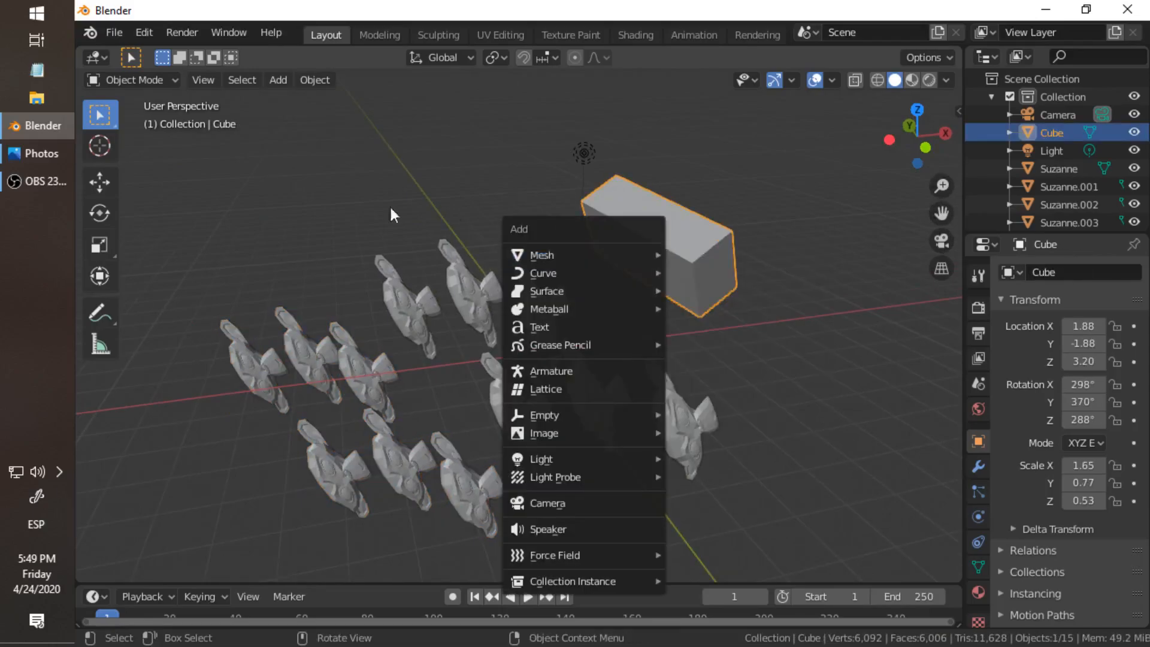
pyautogui.hotkey('shift', 'a')
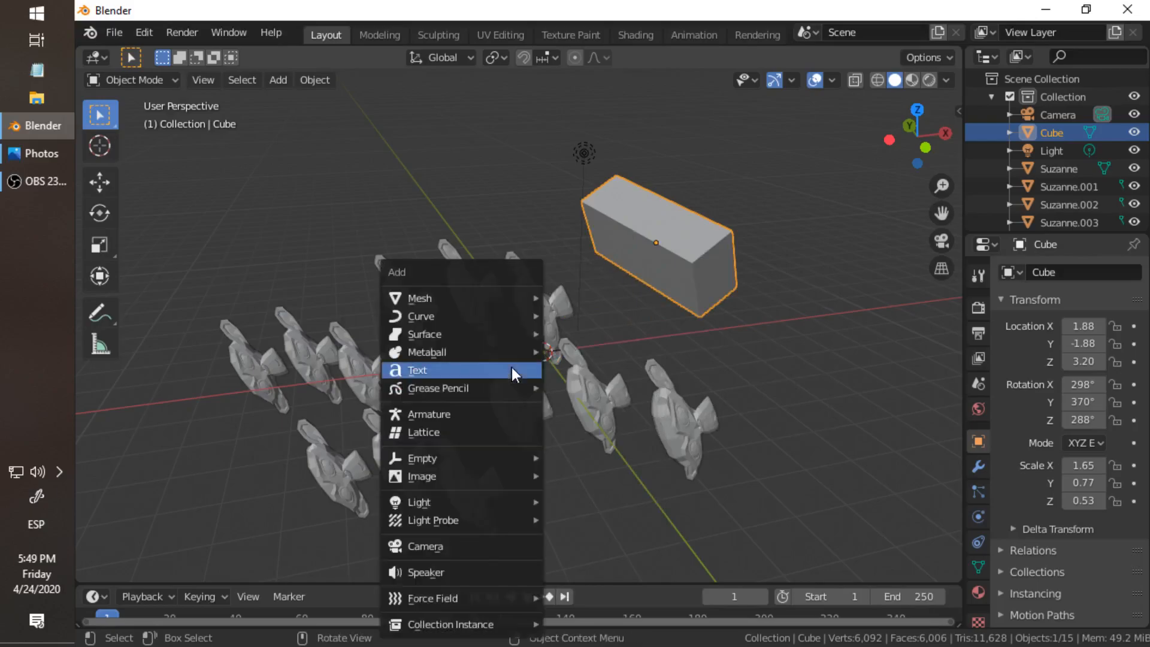
pyautogui.moveTo(469, 300)
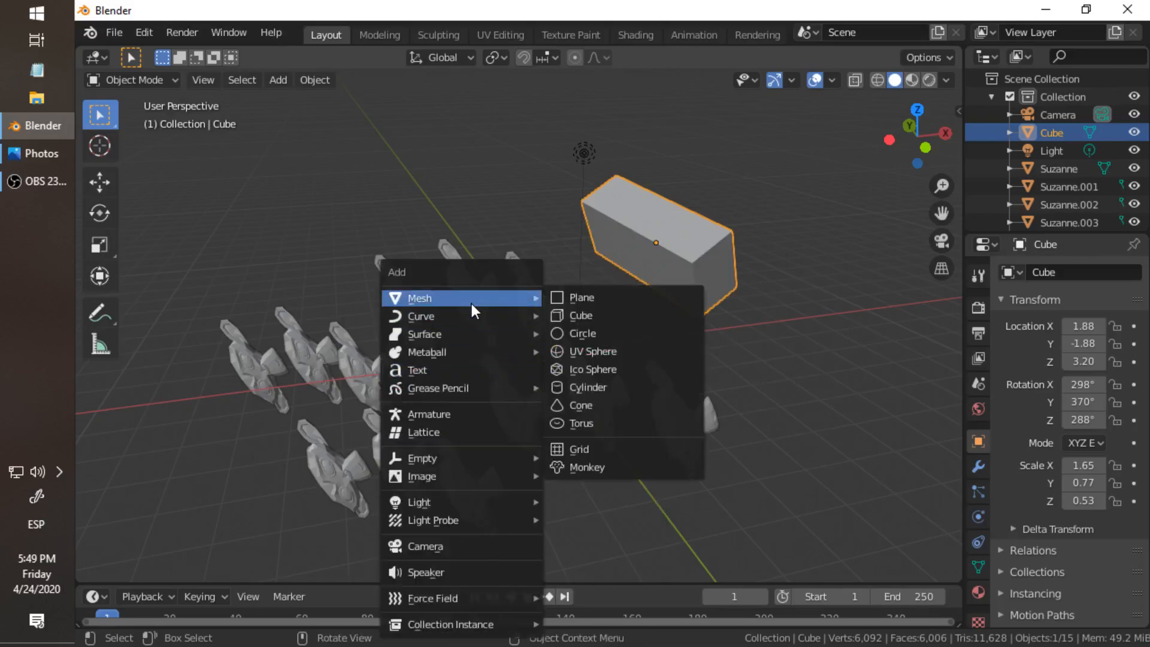
pyautogui.click(617, 404)
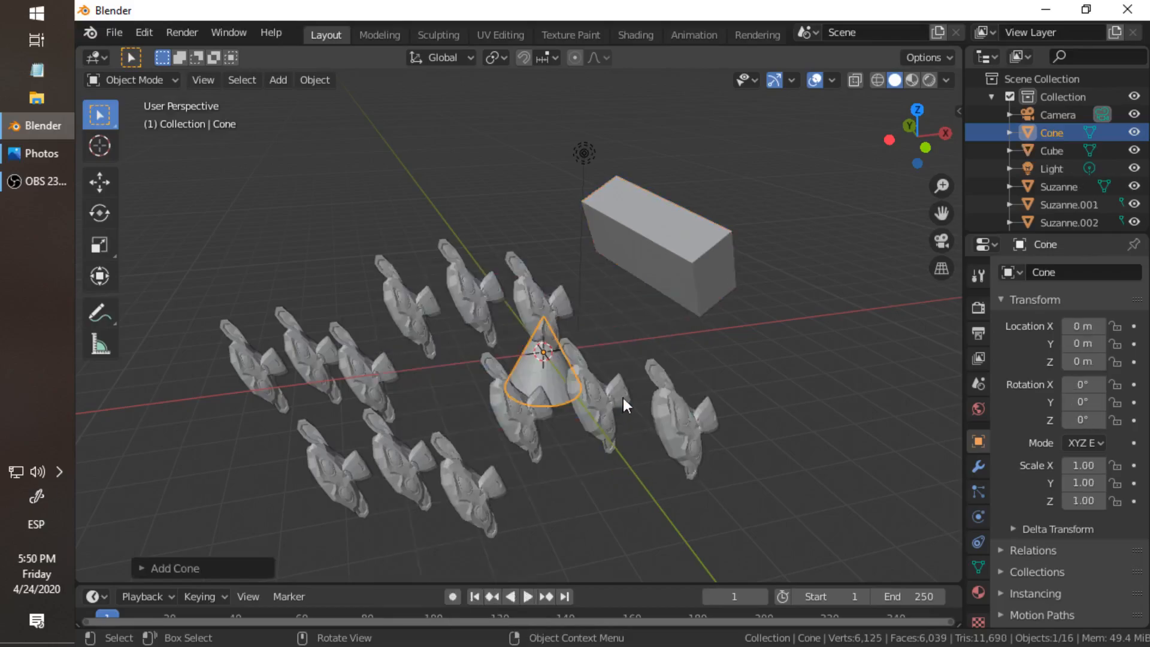
# Examine the new cone among the monkeys from several angles, up close and from a distance
pyautogui.scroll(3, 597, 407)
pyautogui.moveTo(596, 407); pyautogui.dragTo(559, 386, button='middle')
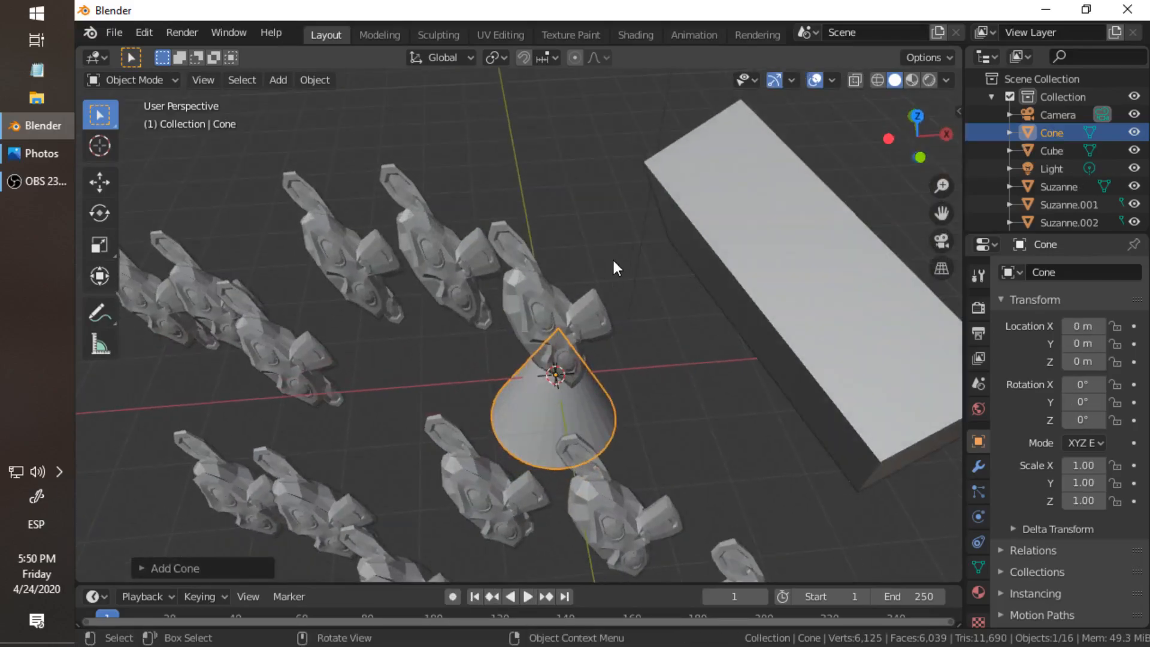
pyautogui.moveTo(598, 278); pyautogui.dragTo(560, 383, button='middle')
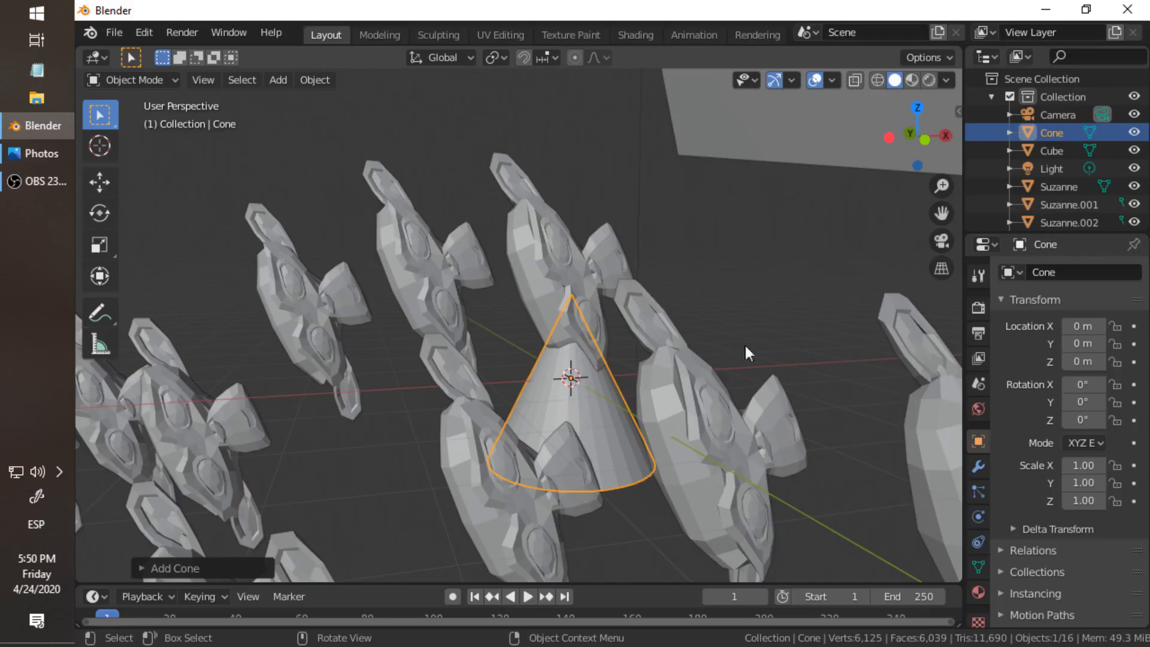
pyautogui.scroll(-6, 777, 343)
pyautogui.moveTo(771, 345); pyautogui.dragTo(760, 409, button='middle')
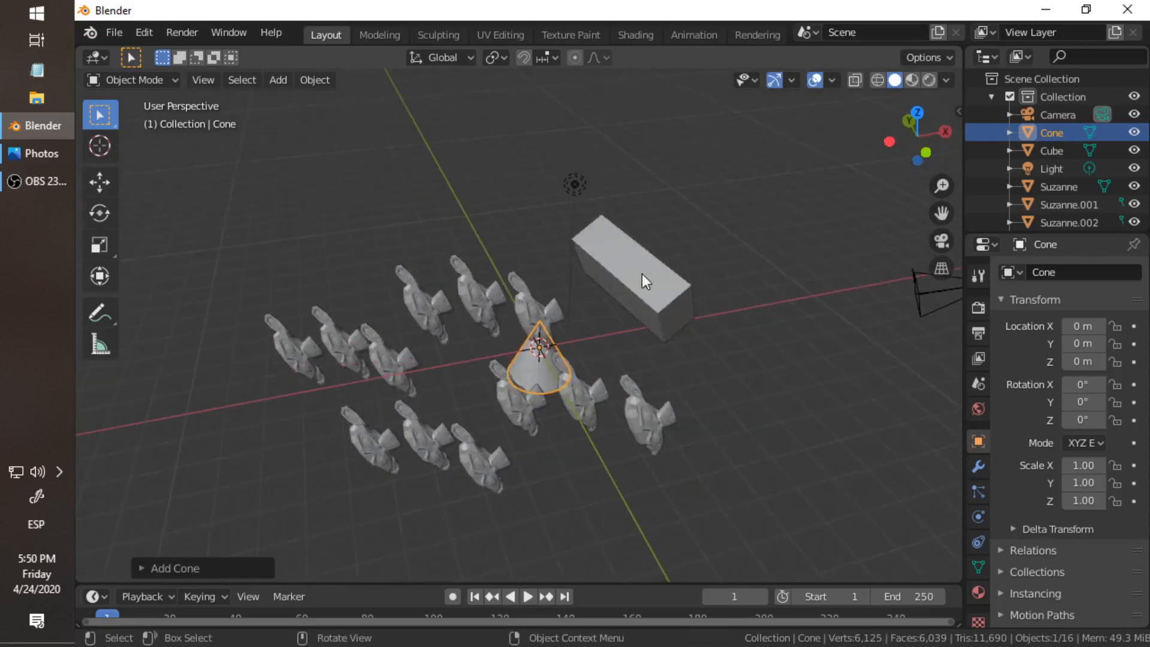
pyautogui.scroll(2, 585, 327)
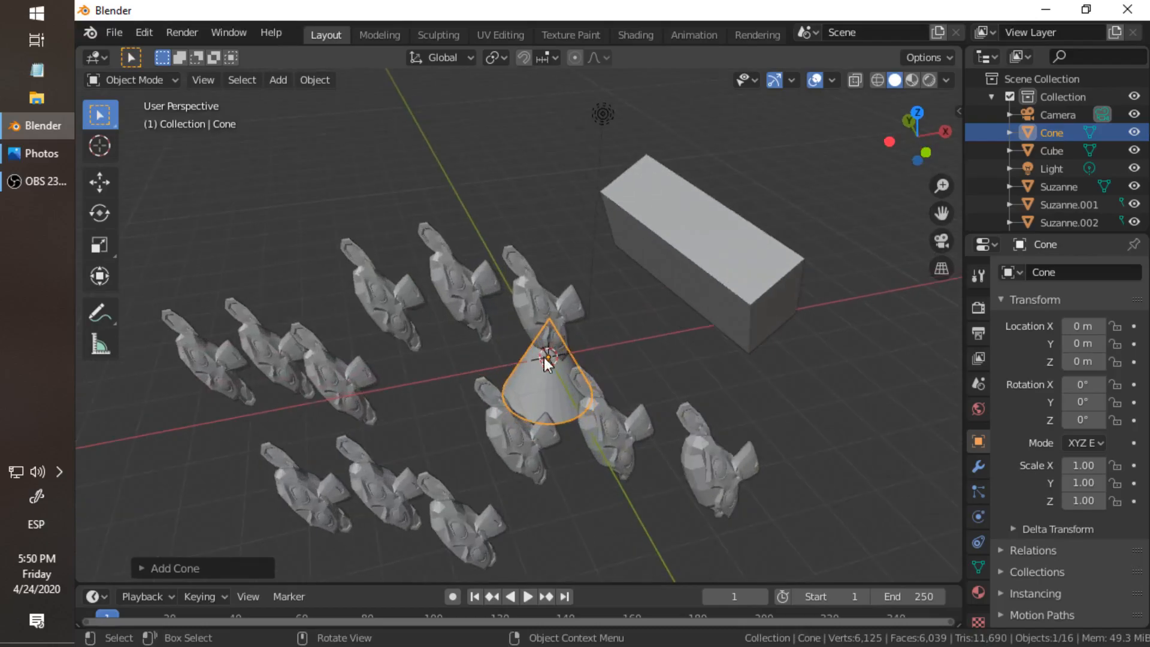
pyautogui.hotkey('shift', 'a')
pyautogui.moveTo(507, 297)
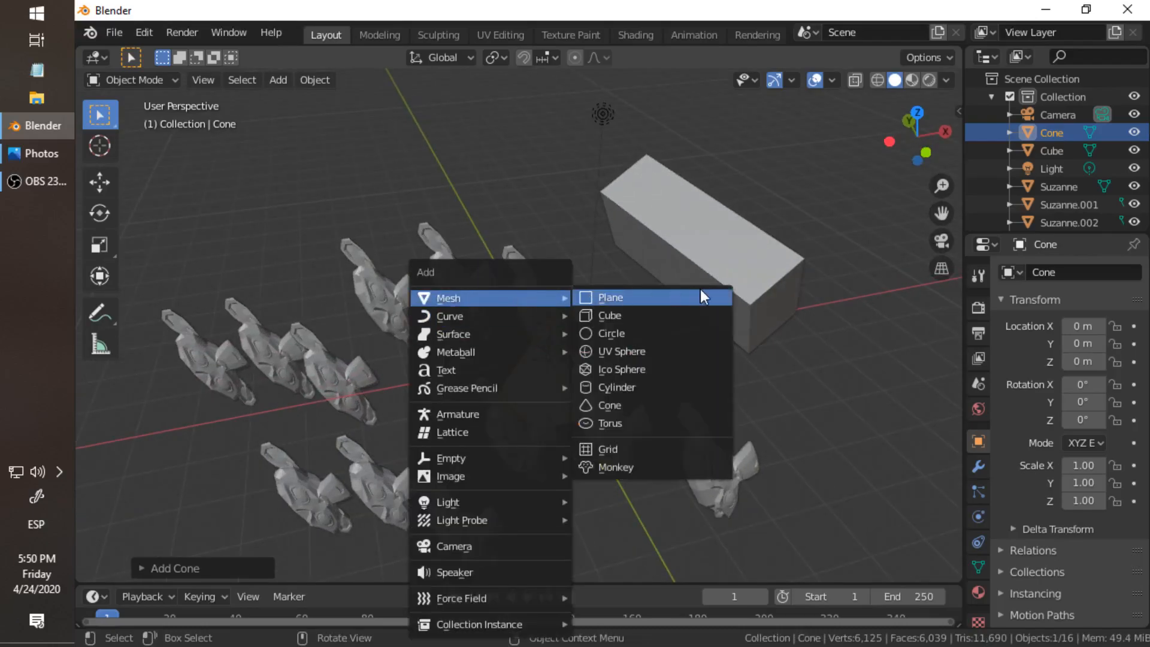
pyautogui.press('Escape')
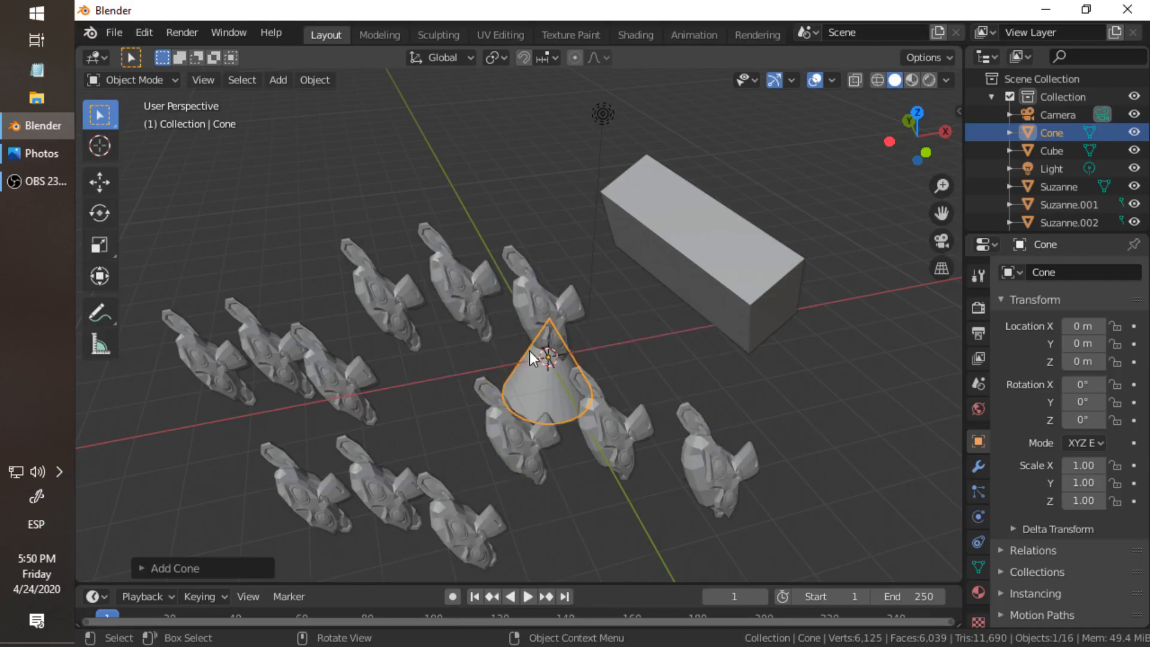
# Try moving the cone freely and constrained to the global X, Y and Z axes in turn
pyautogui.moveTo(529, 351); pyautogui.dragTo(552, 328, button='middle')
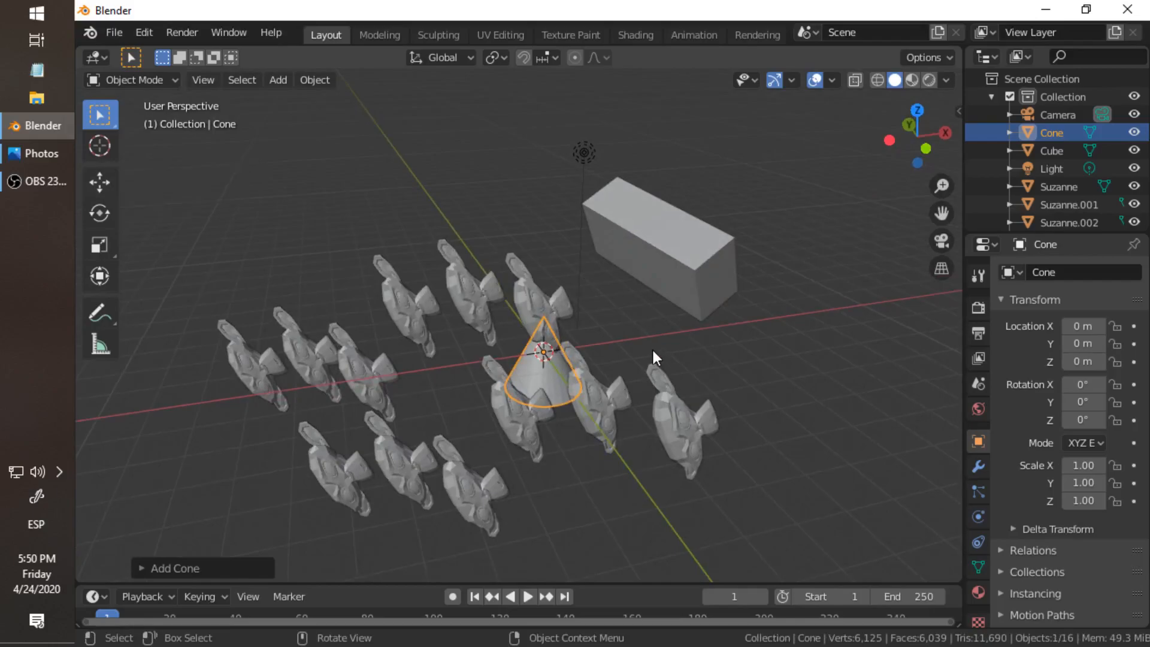
pyautogui.press('g')
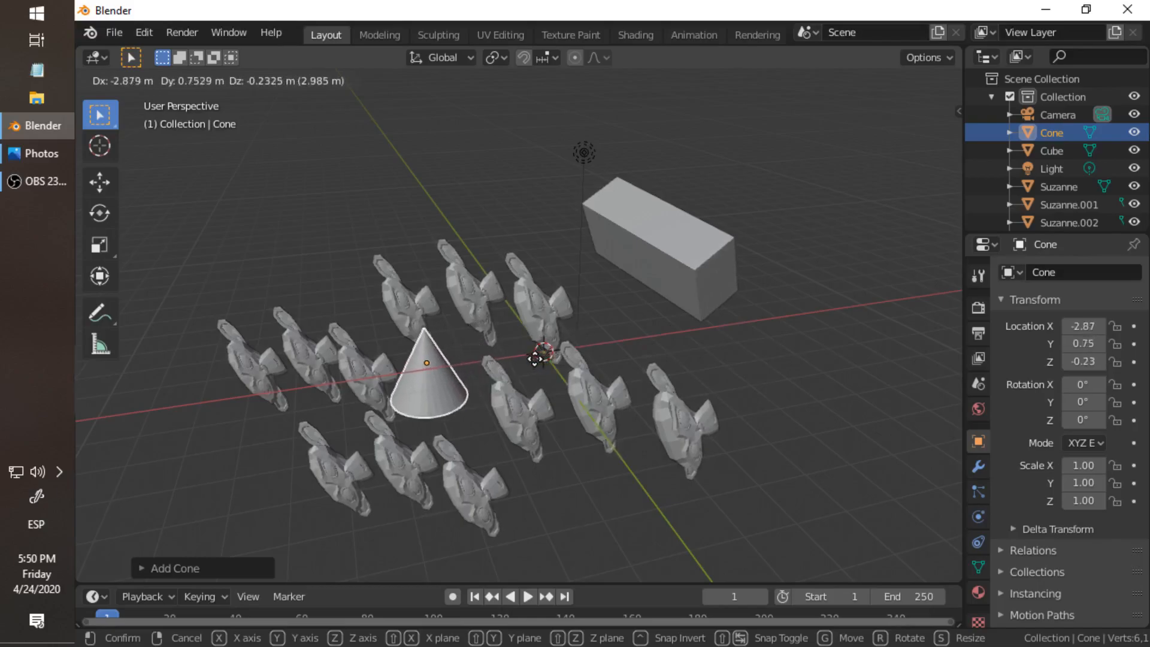
pyautogui.press('x')
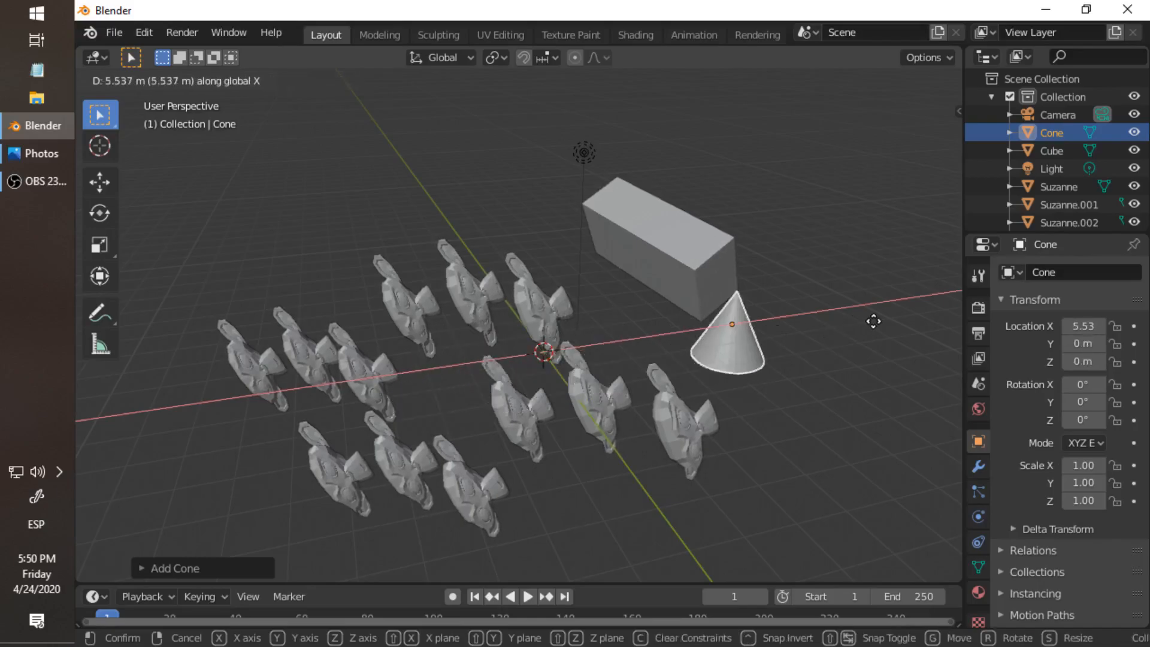
pyautogui.press('y')
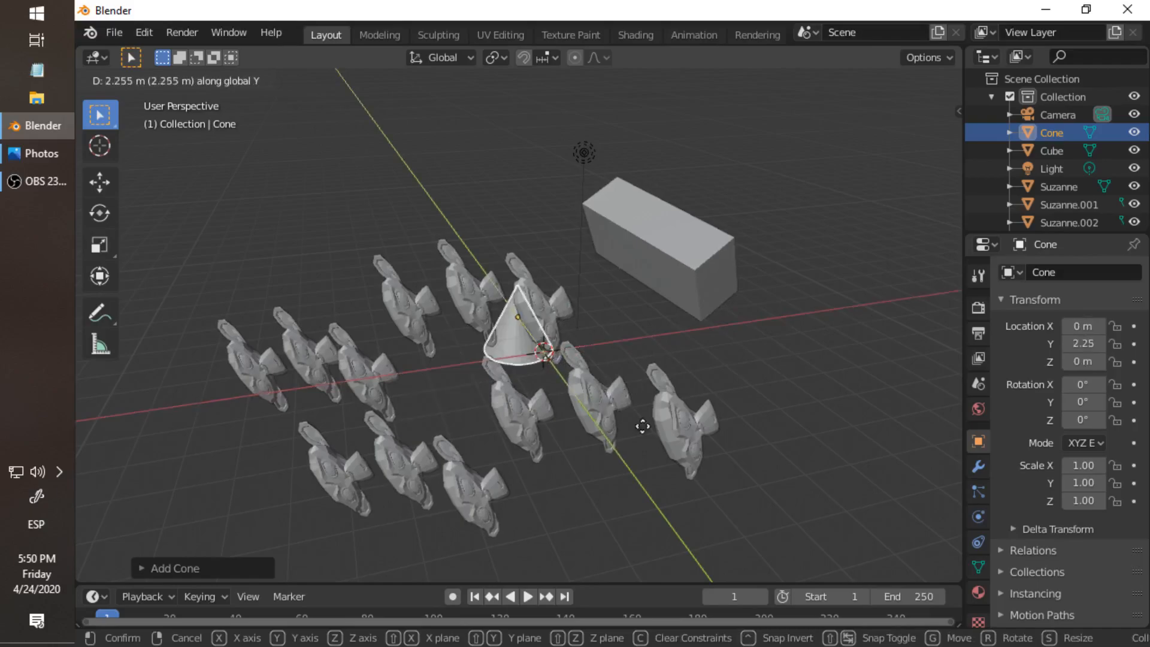
pyautogui.press('z')
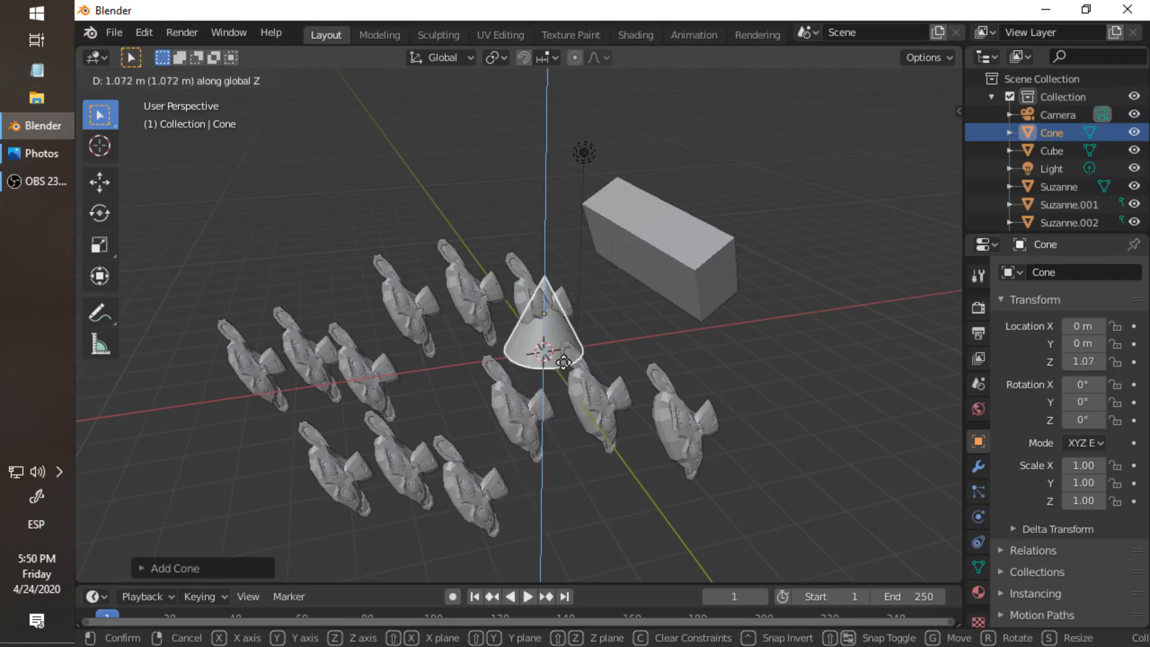
pyautogui.click(573, 347)
pyautogui.press('g')
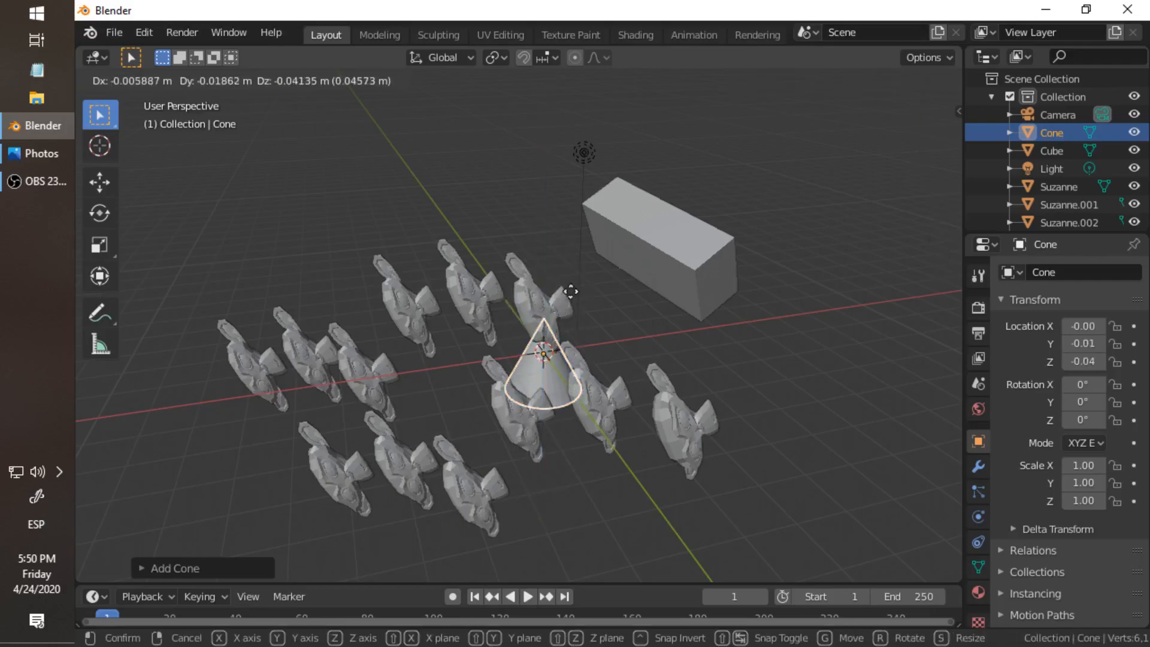
pyautogui.press('x')
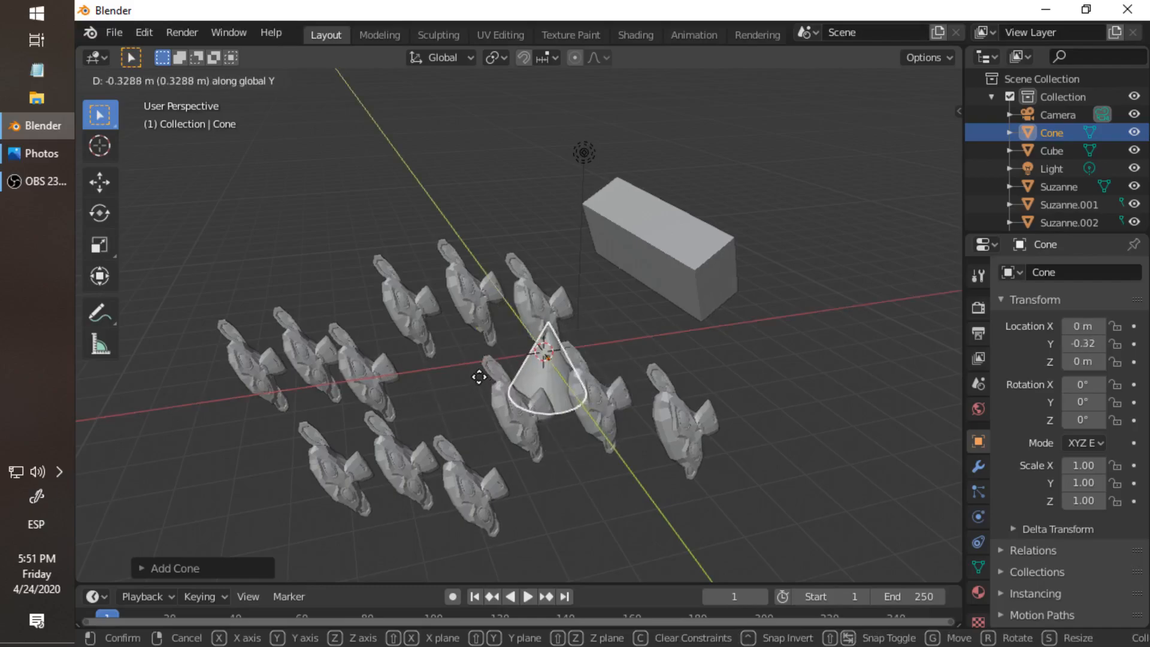
pyautogui.rightClick(485, 384)
pyautogui.moveTo(516, 372); pyautogui.dragTo(547, 448, button='middle')
pyautogui.moveTo(694, 412); pyautogui.dragTo(690, 225, button='middle')
pyautogui.click(641, 268)
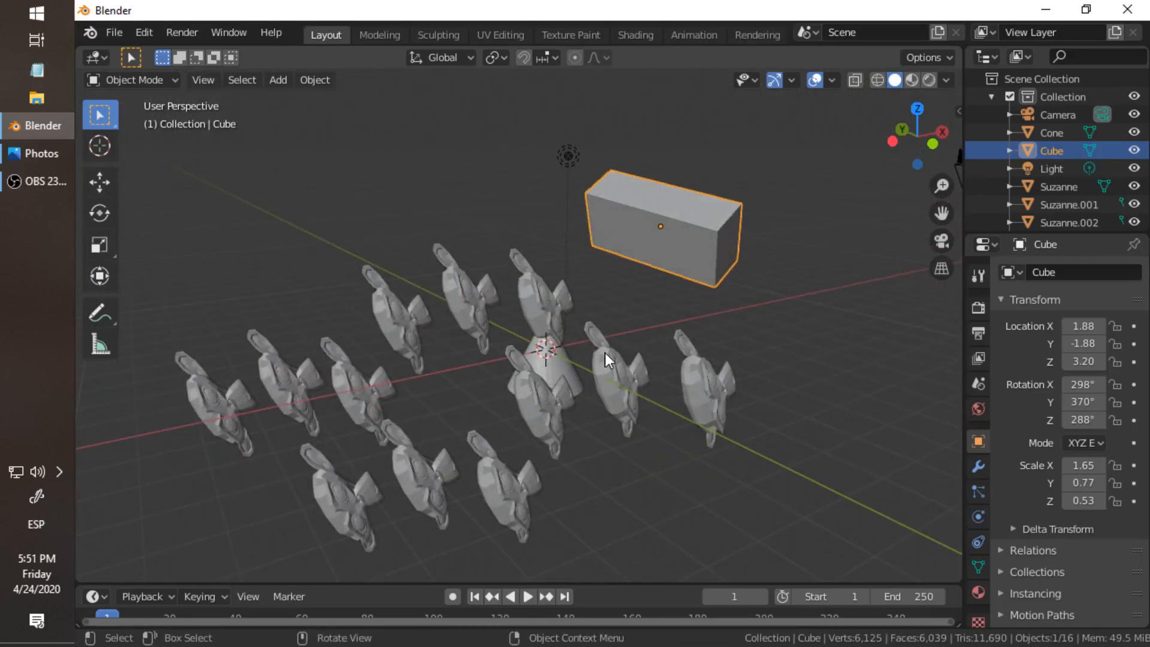
pyautogui.scroll(-2, 605, 351)
pyautogui.click(721, 312)
pyautogui.moveTo(721, 311); pyautogui.dragTo(691, 362, button='middle')
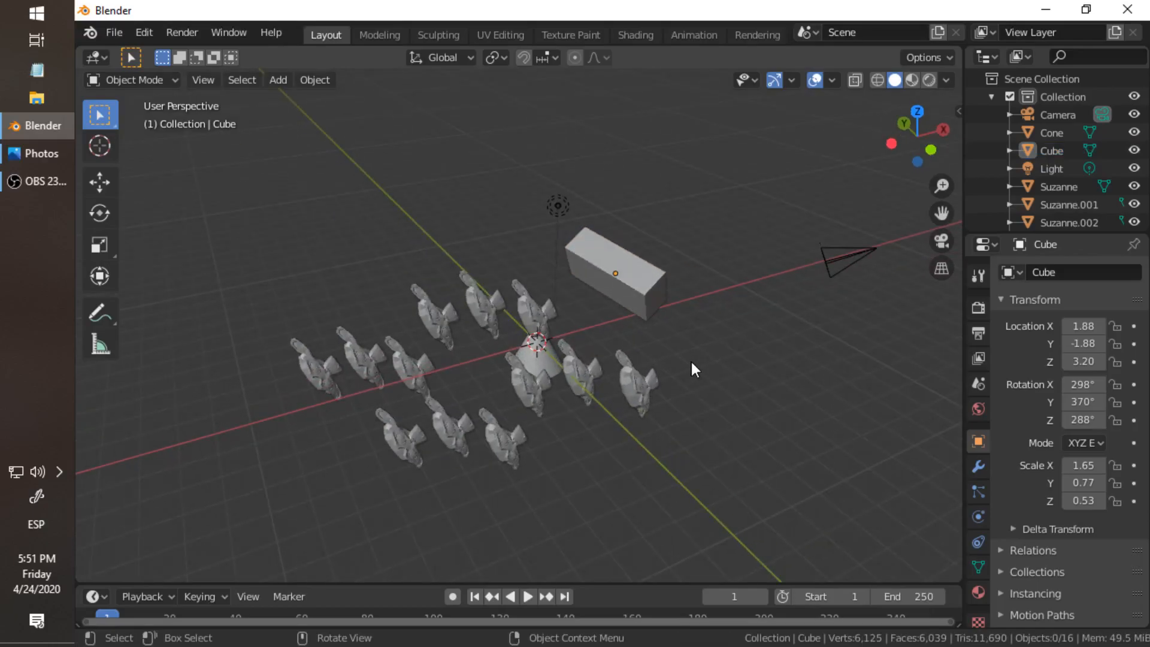
pyautogui.scroll(1, 539, 334)
pyautogui.keyDown('shift'); pyautogui.moveTo(539, 334); pyautogui.dragTo(568, 326, button='middle'); pyautogui.keyUp('shift')
pyautogui.click(303, 370)
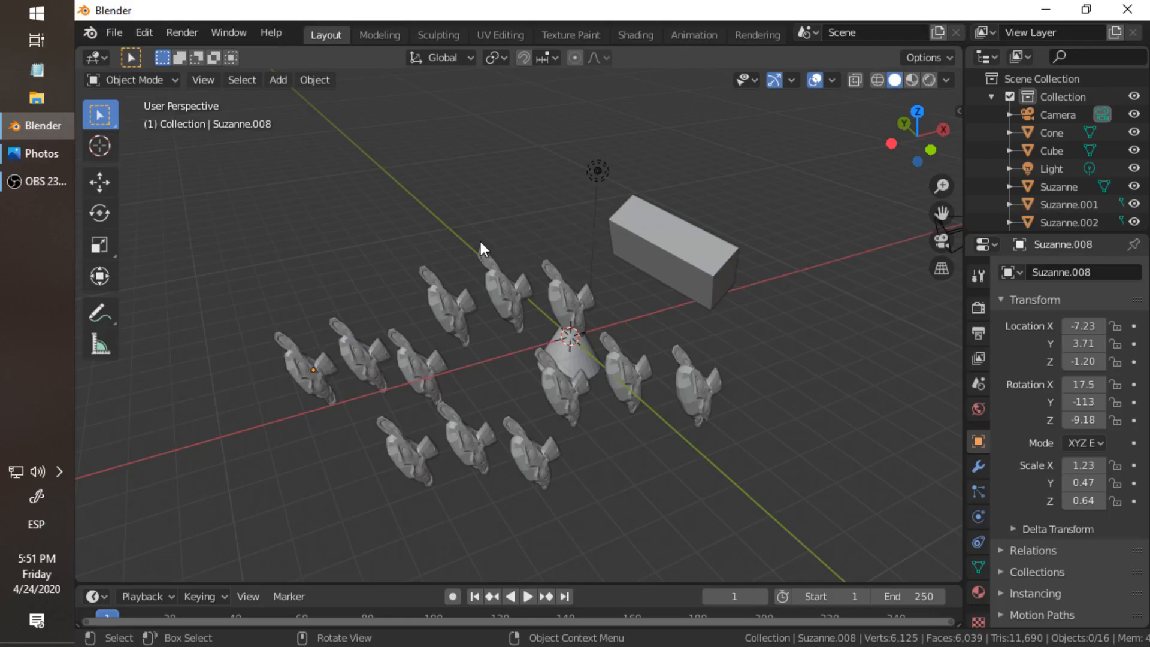
pyautogui.moveTo(241, 164); pyautogui.dragTo(384, 205)
# Select all the monkeys, the cone, the cube and the light together and delete them, keeping the camera
pyautogui.moveTo(555, 367); pyautogui.dragTo(487, 300, button='middle')
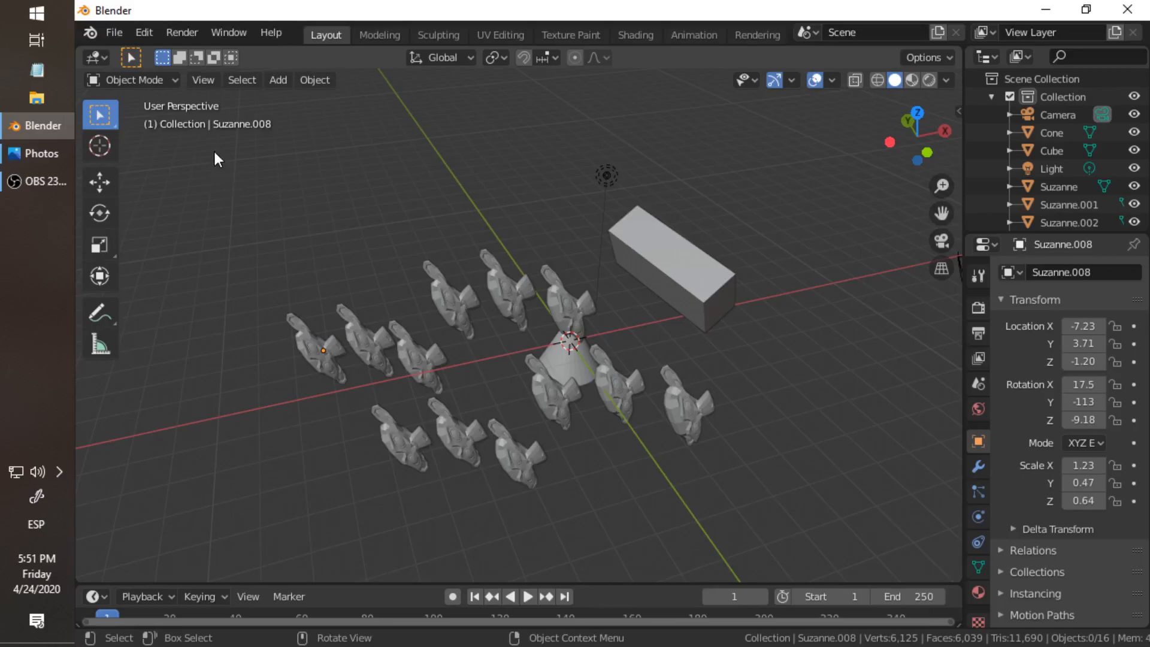
pyautogui.moveTo(198, 124); pyautogui.dragTo(818, 534)
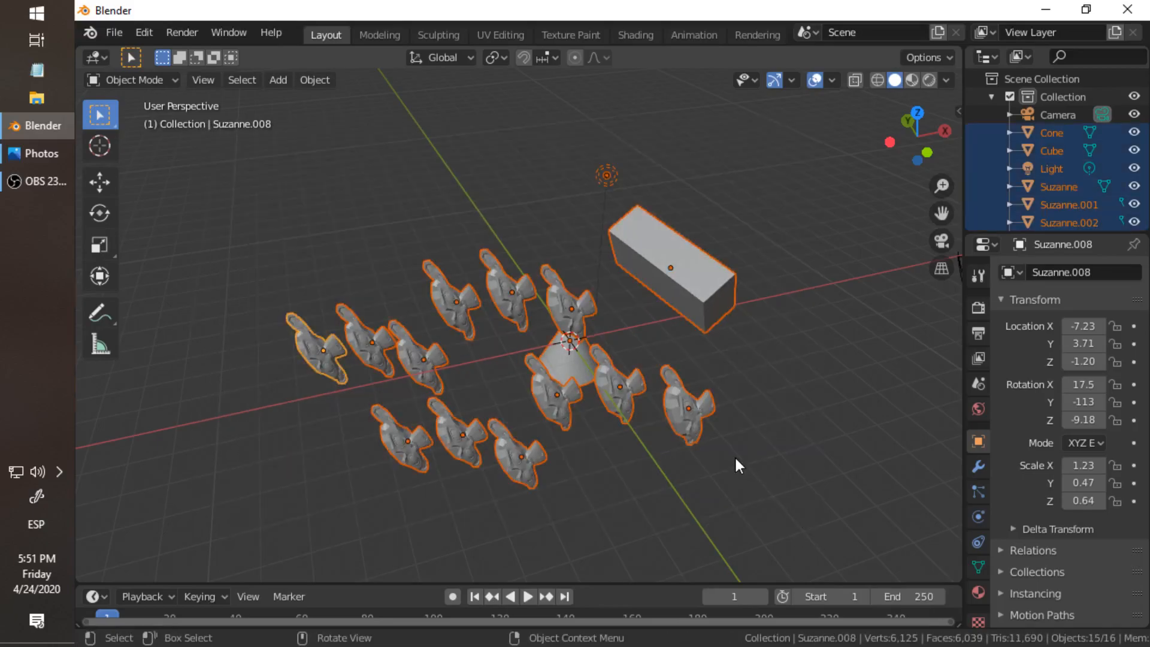
pyautogui.press('Delete')
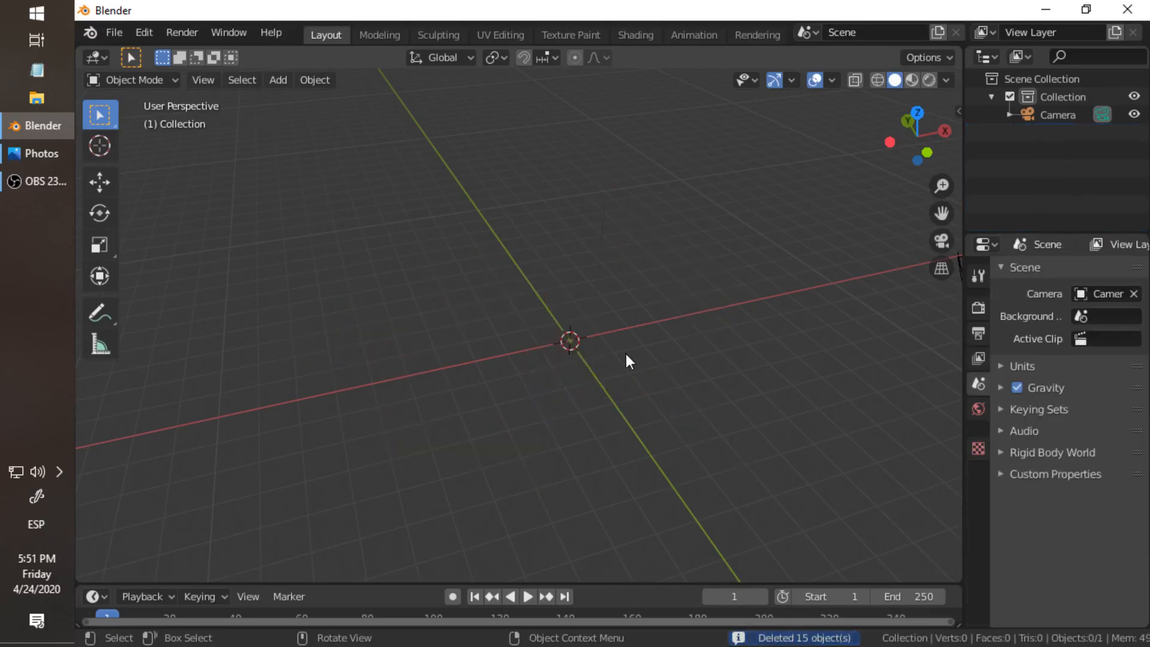
# Add a Cube mesh at the world origin and duplicate it along the X axis to about -6.2 m
pyautogui.hotkey('shift', 'a')
pyautogui.moveTo(588, 296)
pyautogui.click(707, 315)
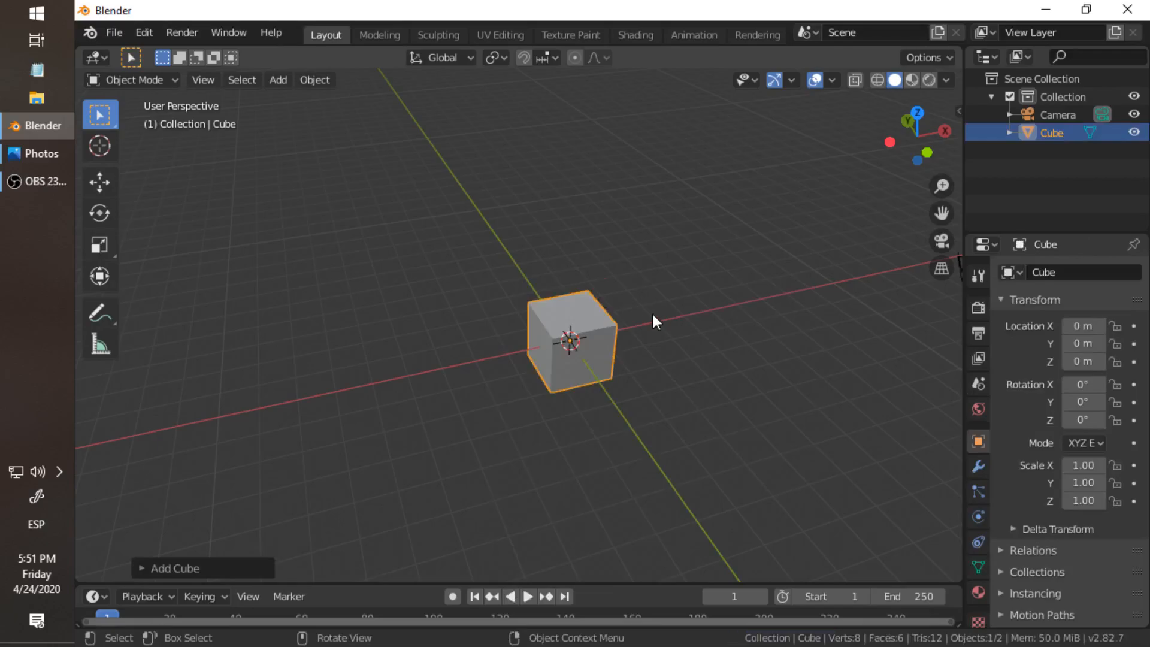
pyautogui.hotkey('shift', 'd')
pyautogui.press('x')
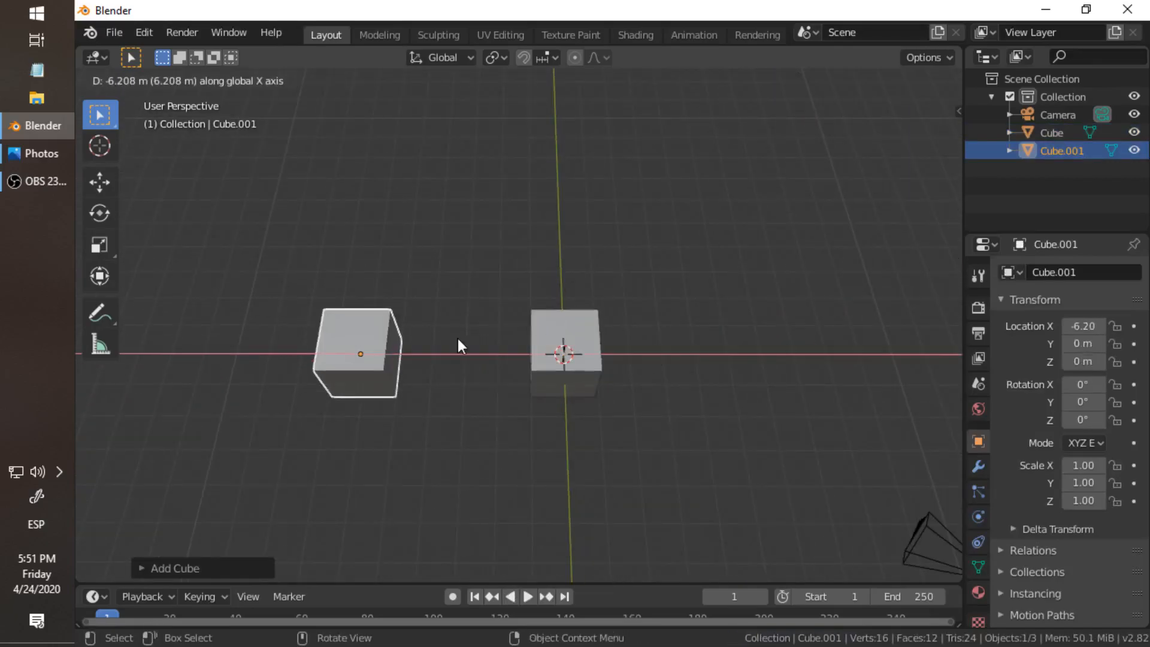
pyautogui.click(457, 336)
# Duplicate the copied cube along the Y axis, placing the new one at about Y 1.75 m
pyautogui.keyDown('shift'); pyautogui.moveTo(411, 359); pyautogui.dragTo(798, 324, button='middle'); pyautogui.keyUp('shift')
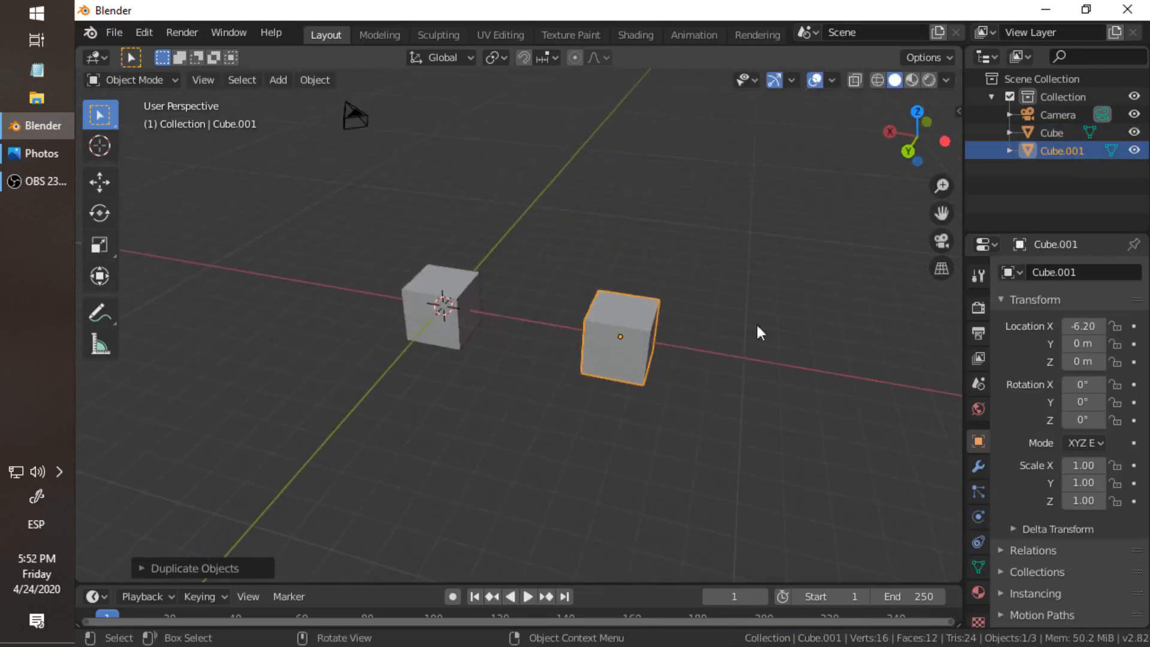
pyautogui.moveTo(461, 314); pyautogui.dragTo(509, 254, button='middle')
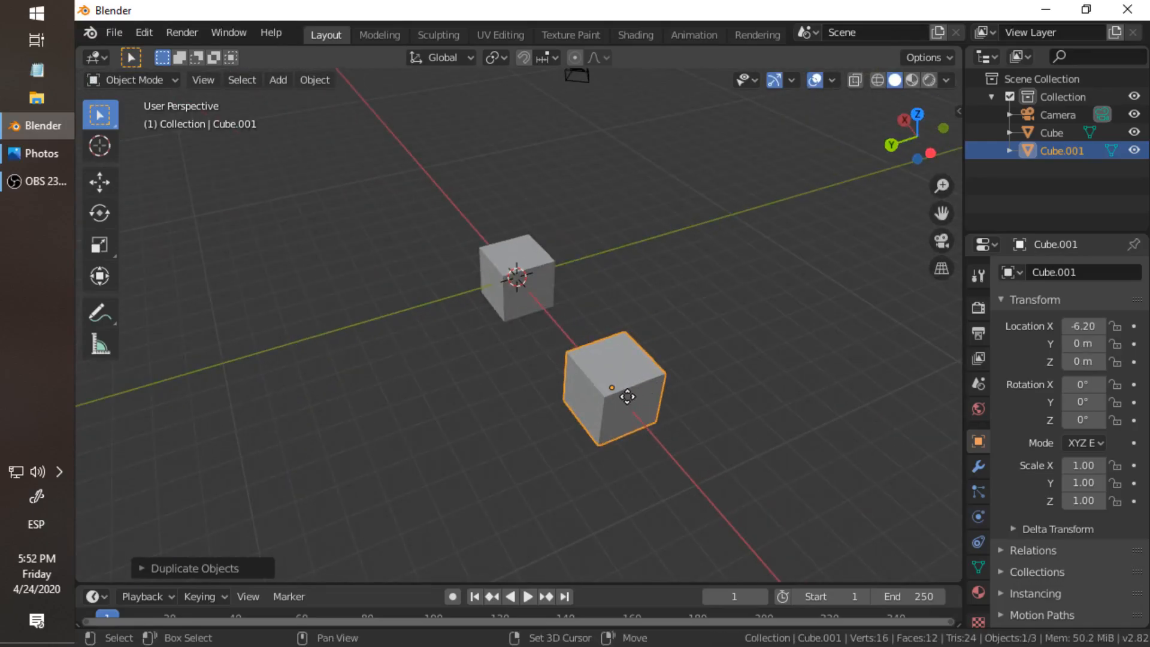
pyautogui.hotkey('shift', 'd')
pyautogui.press('y')
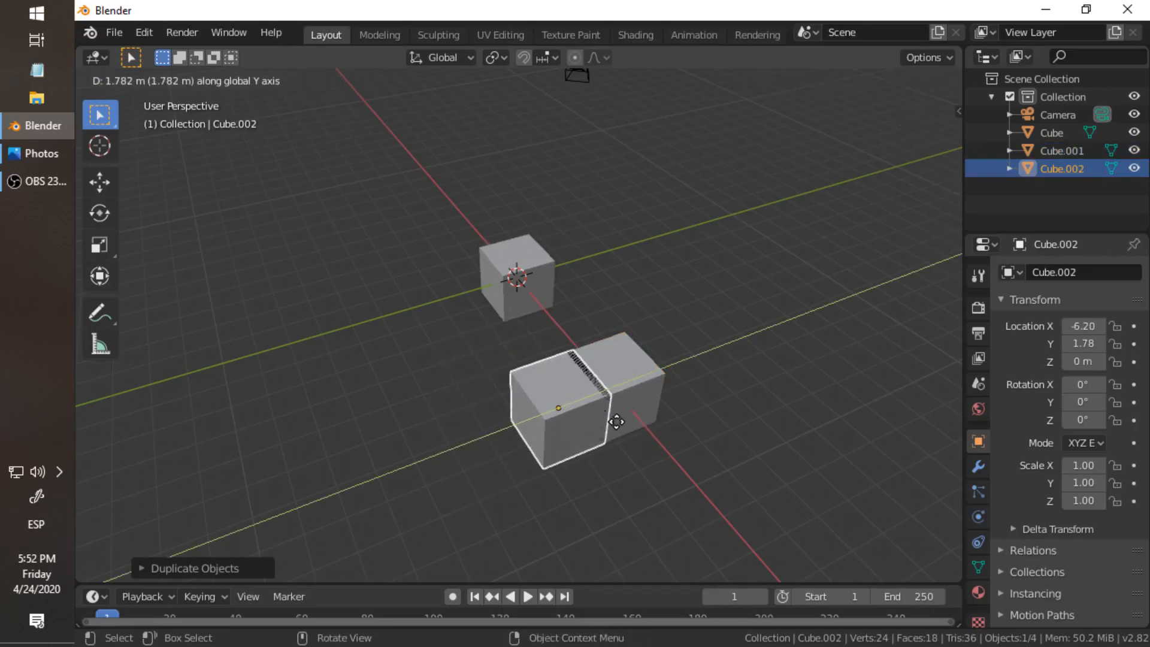
pyautogui.click(617, 420)
# Scale the newest cube uniformly to about 0.47 and stretch it along Y to a scale of about 3.39
pyautogui.scroll(2, 663, 376)
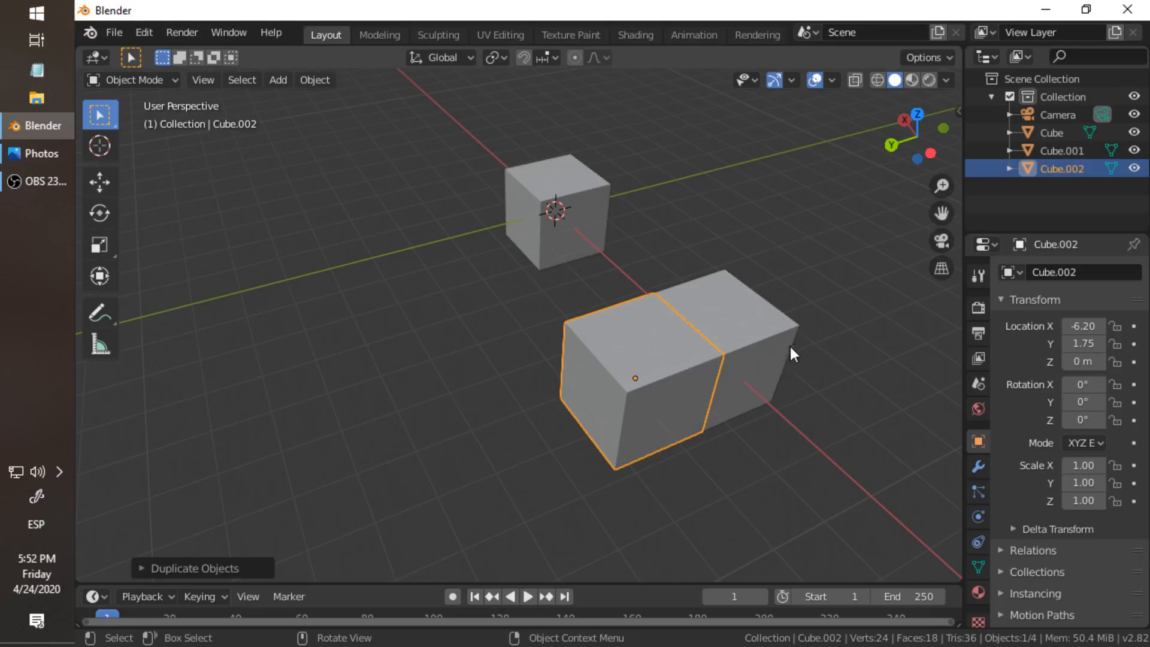
pyautogui.press('s')
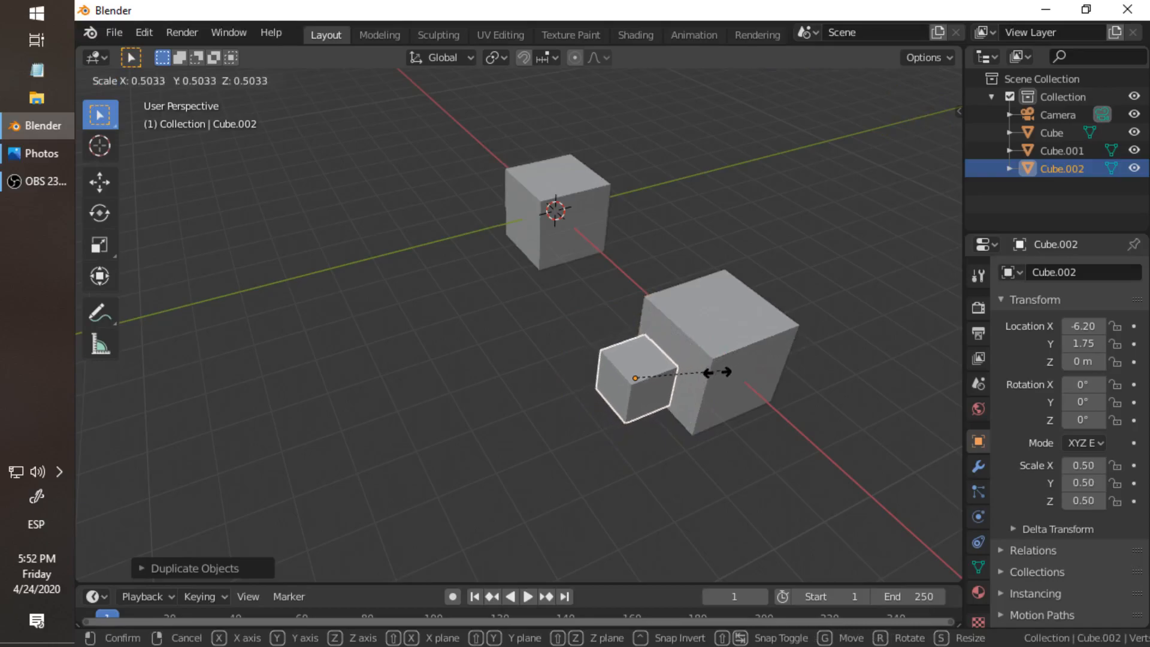
pyautogui.click(671, 374)
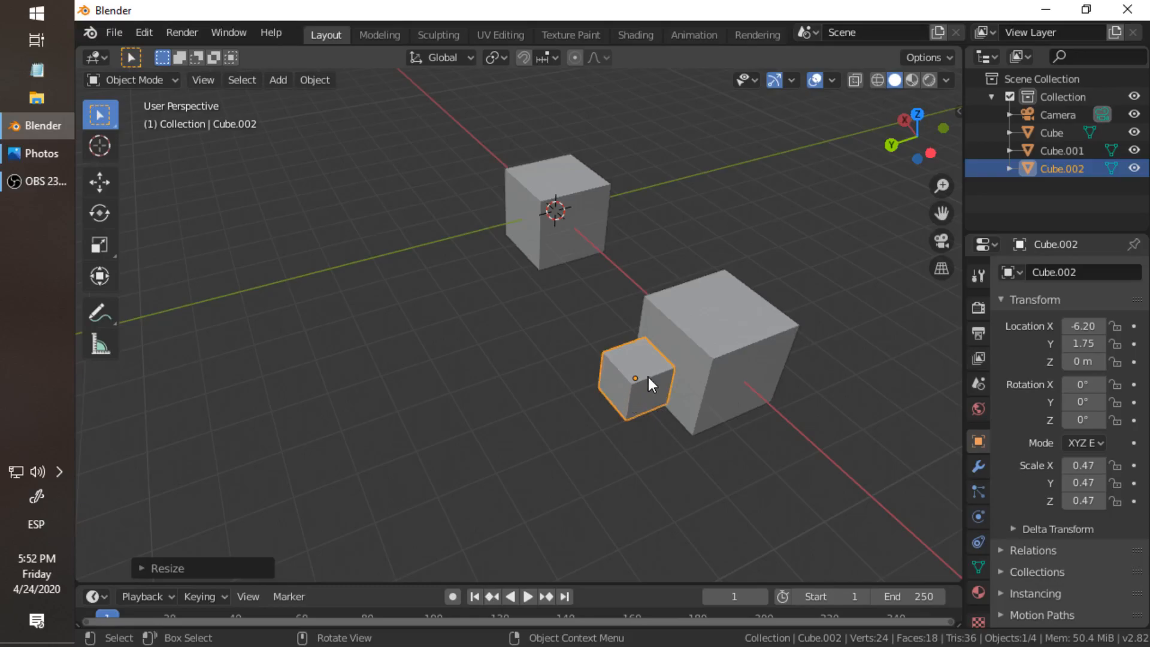
pyautogui.press('s')
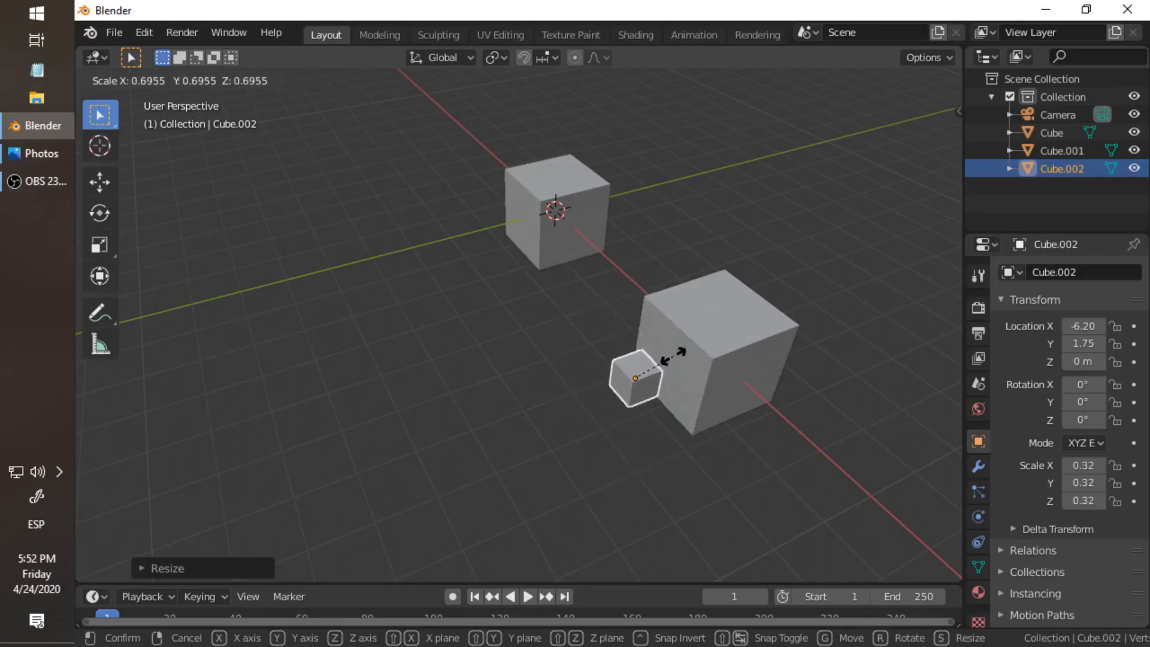
pyautogui.press('y')
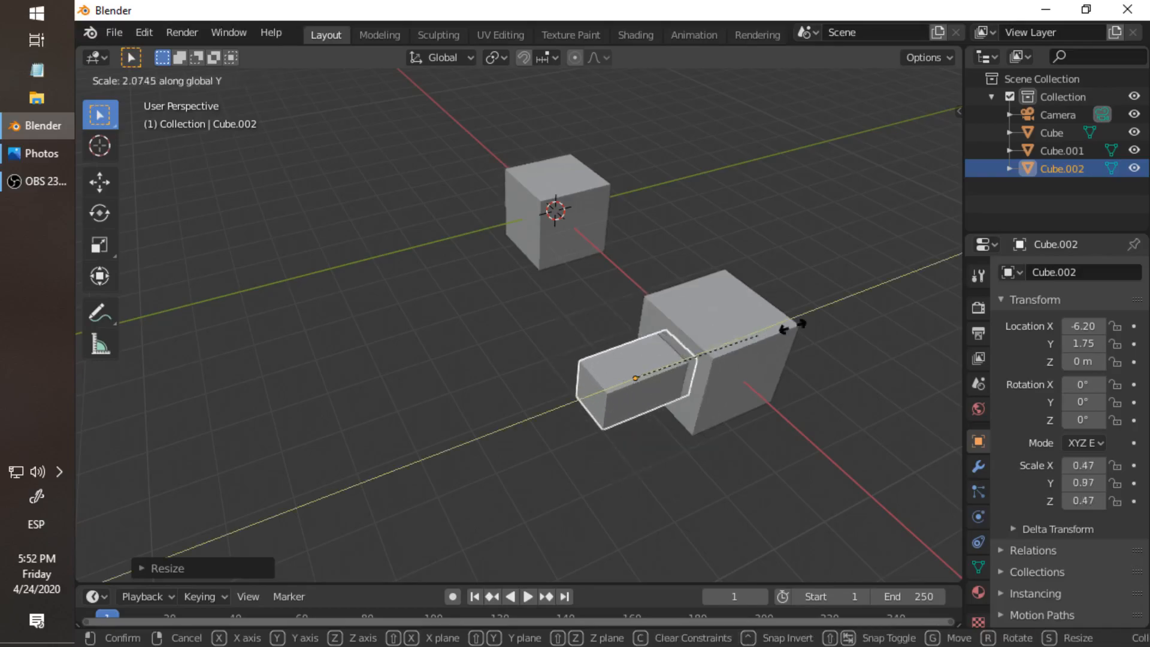
pyautogui.click(178, 238)
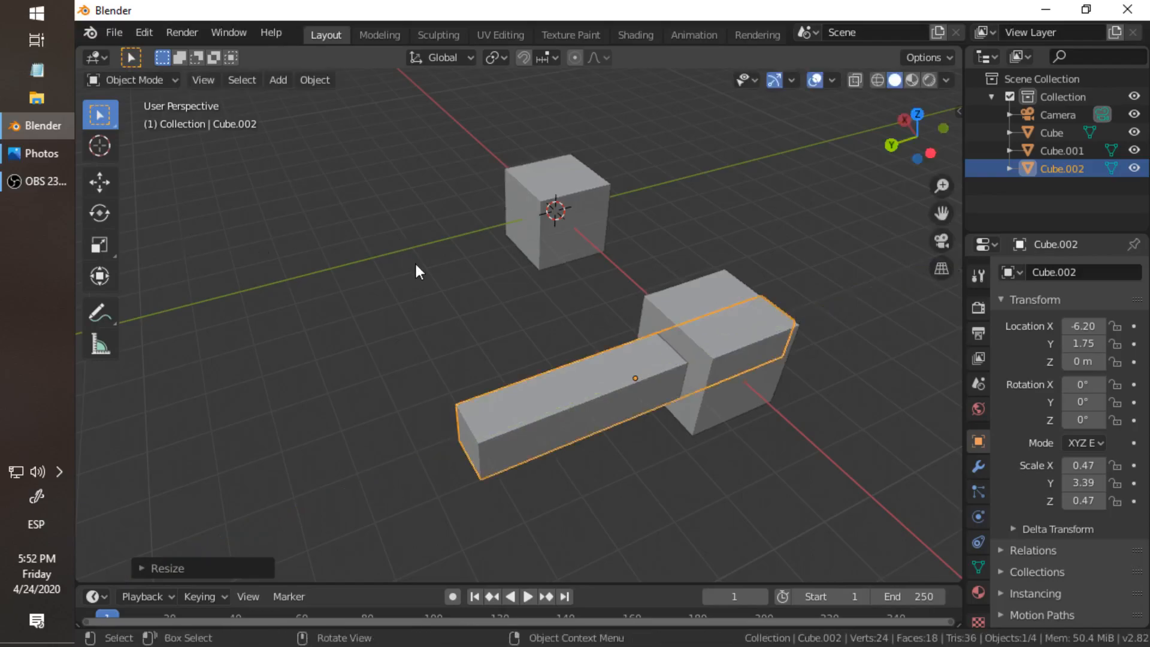
# Duplicate the long bar along Y to about 6.39 m and scale the copy down to about 0.32, 2.33, 0.32
pyautogui.moveTo(433, 272); pyautogui.dragTo(702, 321, button='middle')
pyautogui.moveTo(640, 271); pyautogui.dragTo(618, 254, button='middle')
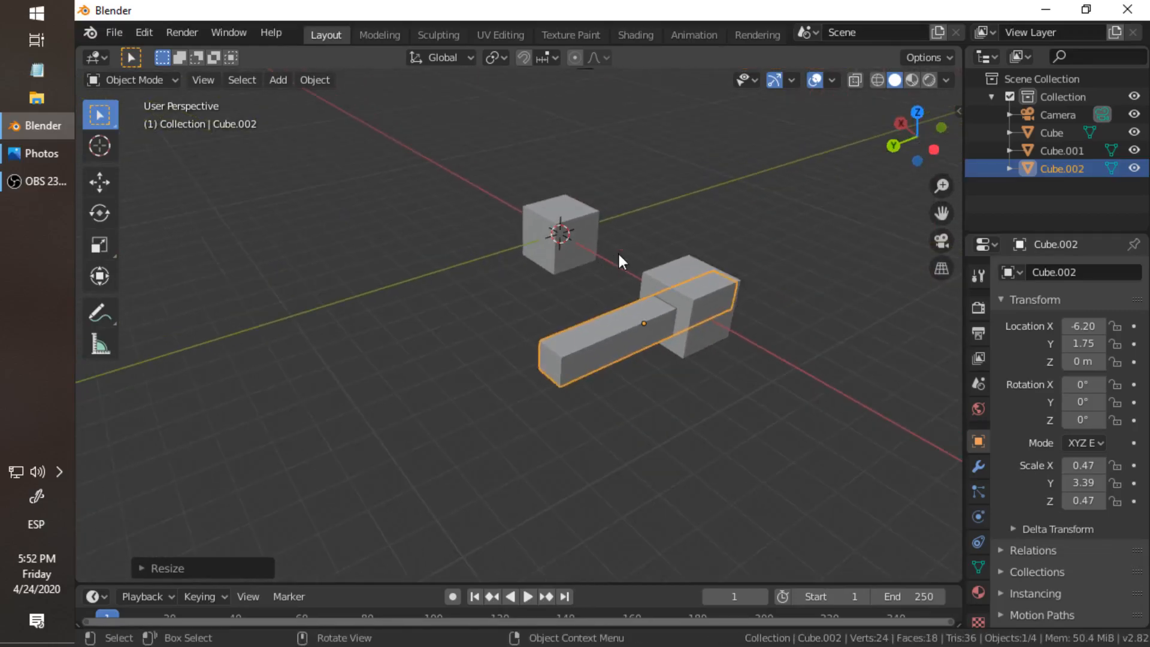
pyautogui.hotkey('shift', 'd')
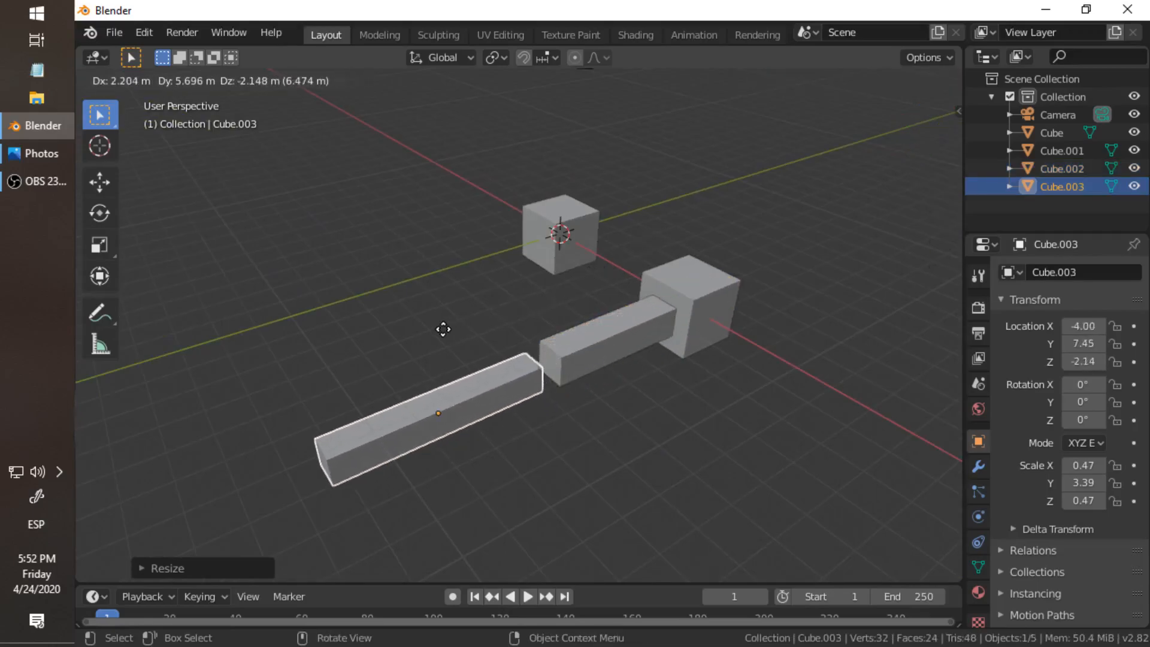
pyautogui.press('y')
pyautogui.click(521, 304)
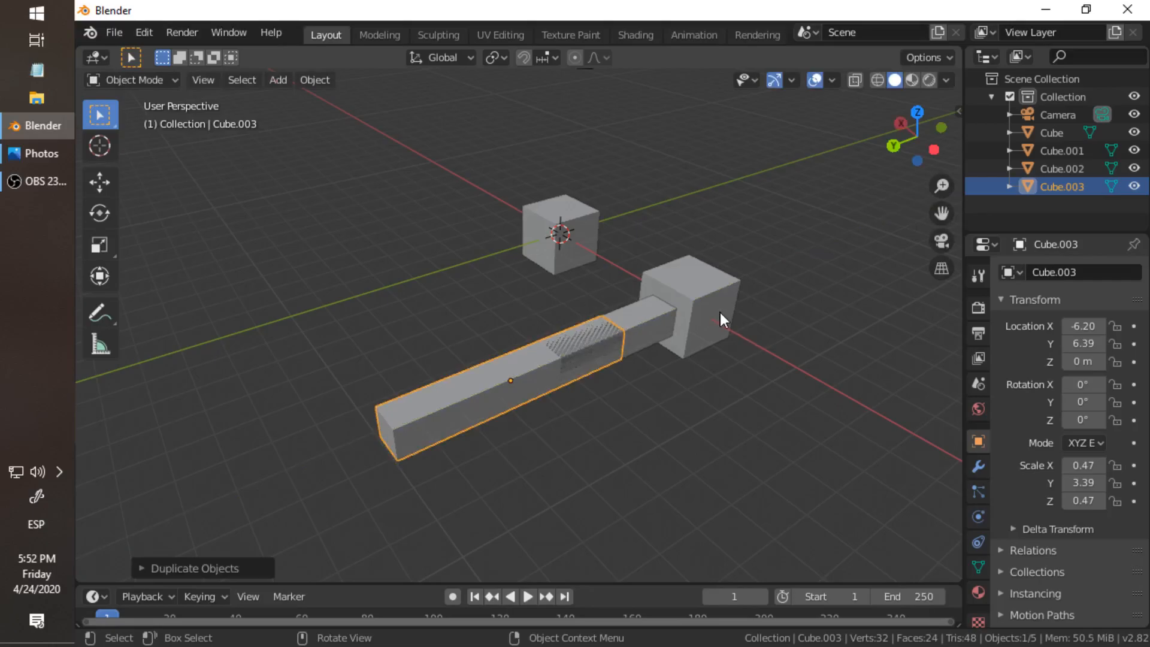
pyautogui.press('s')
pyautogui.click(529, 321)
# Select both bars together and duplicate them along the X axis to about X -0.09 m, at the cube on the origin
pyautogui.moveTo(529, 320); pyautogui.dragTo(462, 364, button='middle')
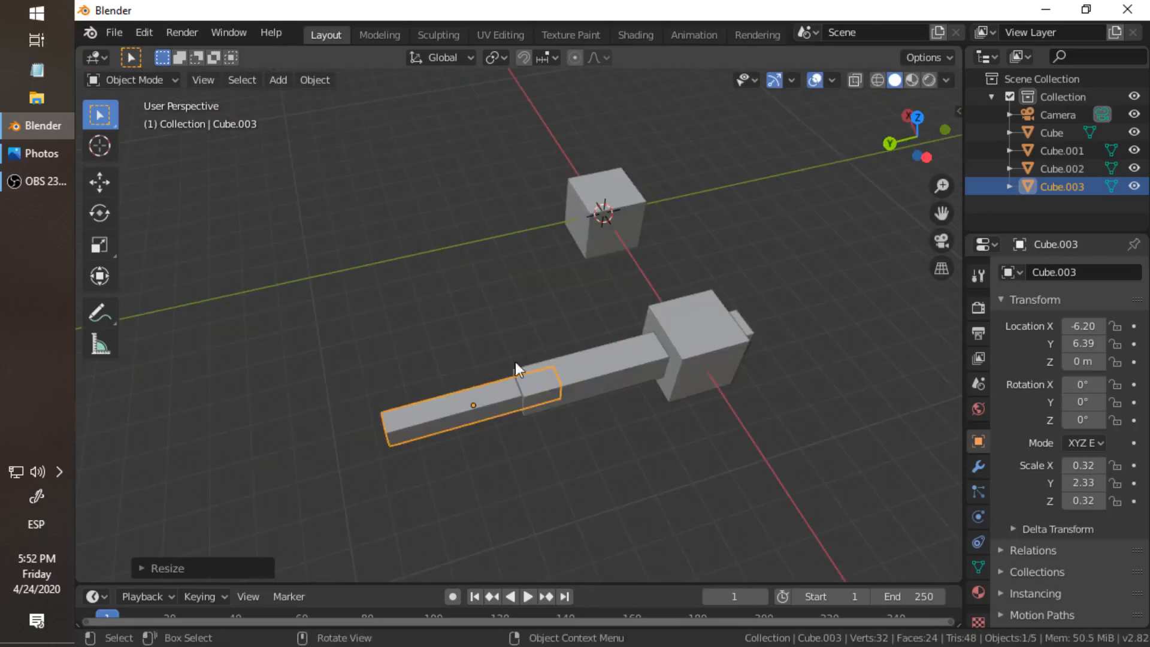
pyautogui.keyDown('shift'); pyautogui.click(613, 360); pyautogui.keyUp('shift')
pyautogui.moveTo(615, 349); pyautogui.dragTo(545, 407, button='middle')
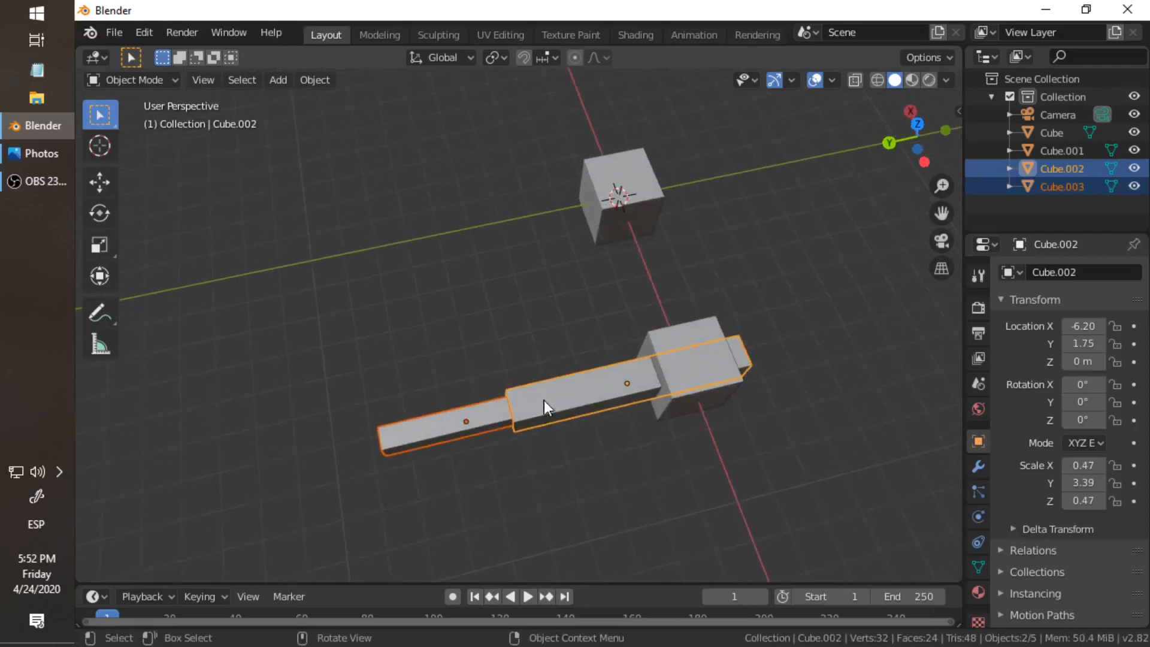
pyautogui.hotkey('shift', 'd')
pyautogui.press('x')
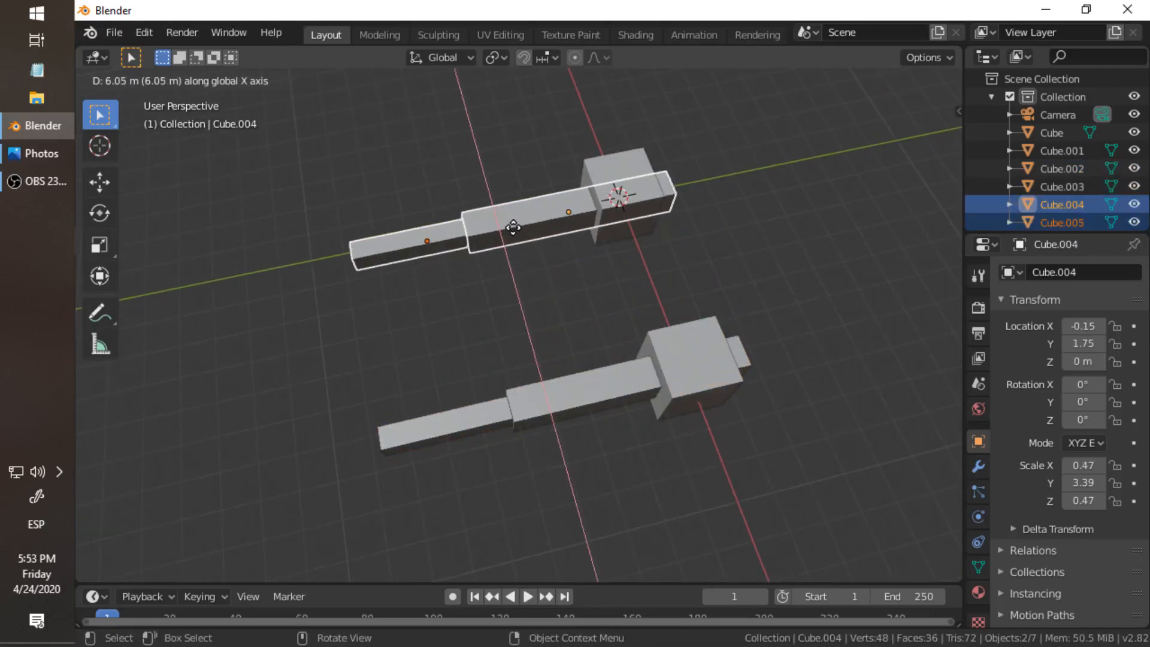
pyautogui.click(513, 207)
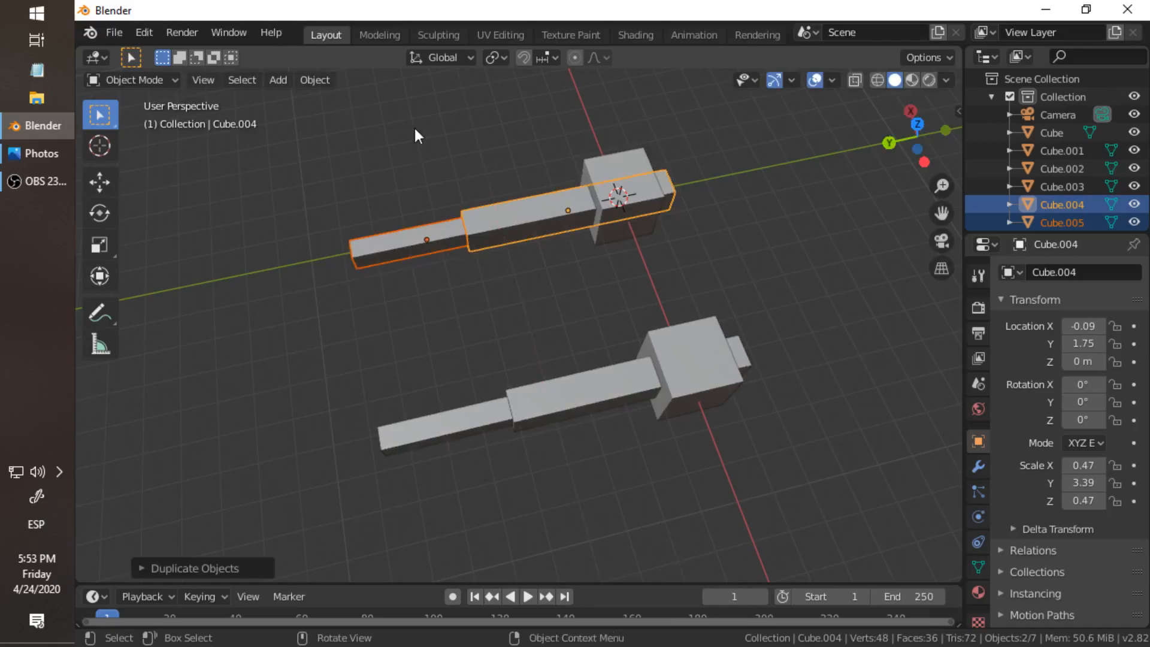
# Duplicate the end cube at X -6.20 m along the X axis, placing the copy at about X -3.11 m between the two arms
pyautogui.moveTo(528, 335); pyautogui.dragTo(508, 307, button='middle')
pyautogui.hotkey('shift', 'a')
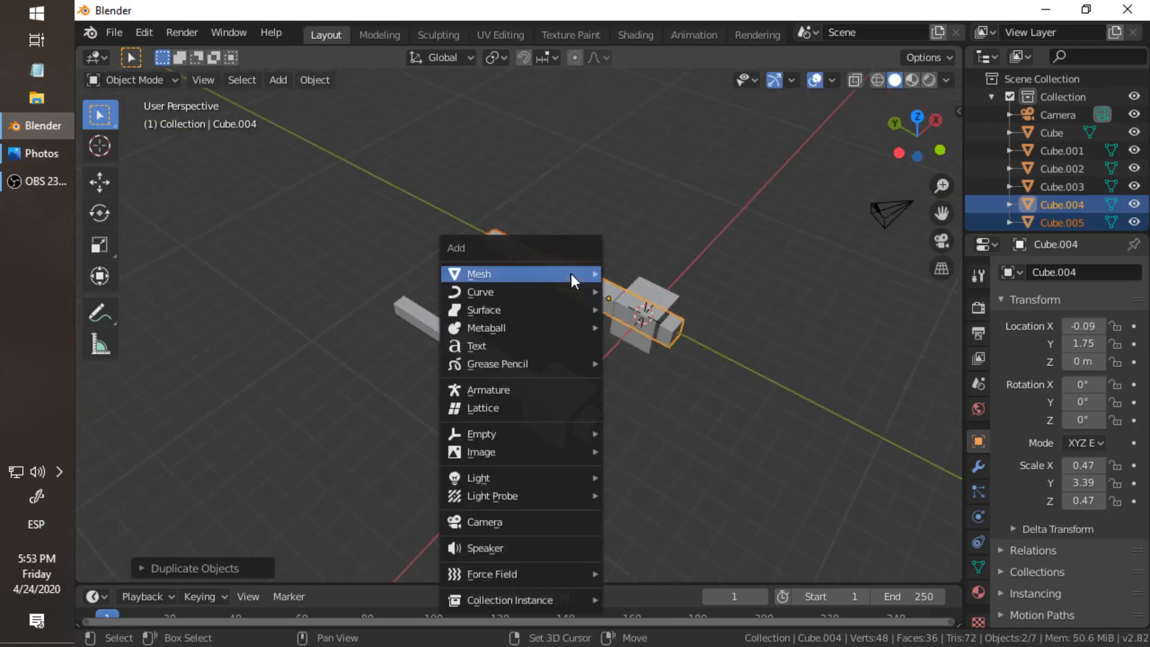
pyautogui.click(562, 391)
pyautogui.moveTo(561, 391); pyautogui.dragTo(631, 369, button='middle')
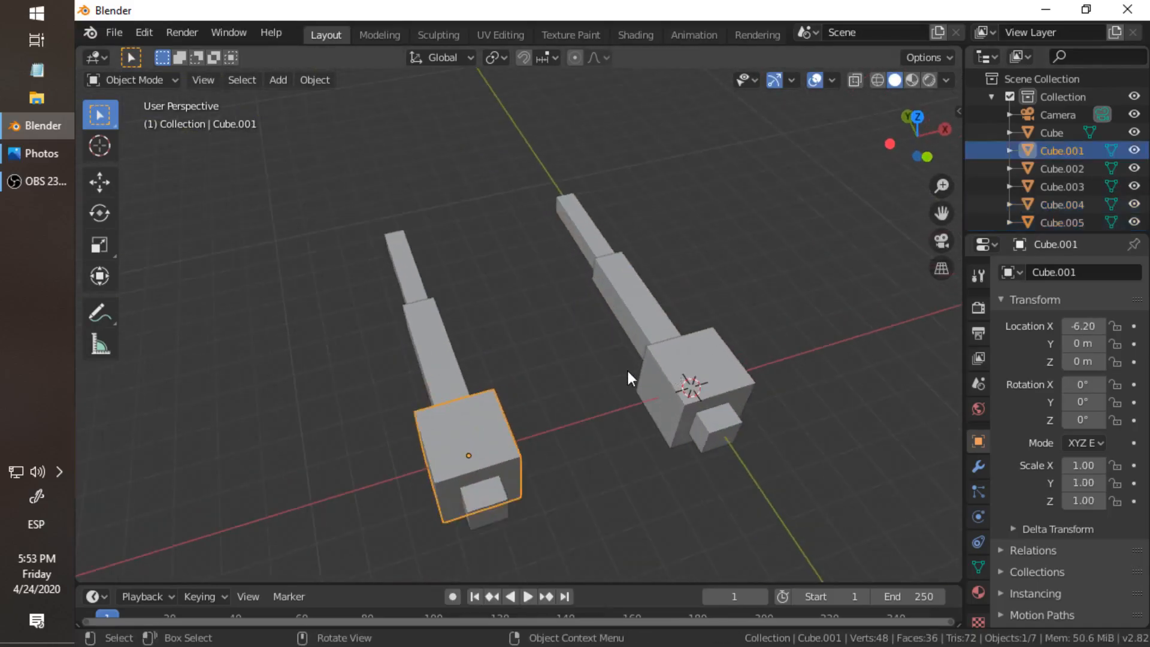
pyautogui.hotkey('shift', 'd')
pyautogui.press('x')
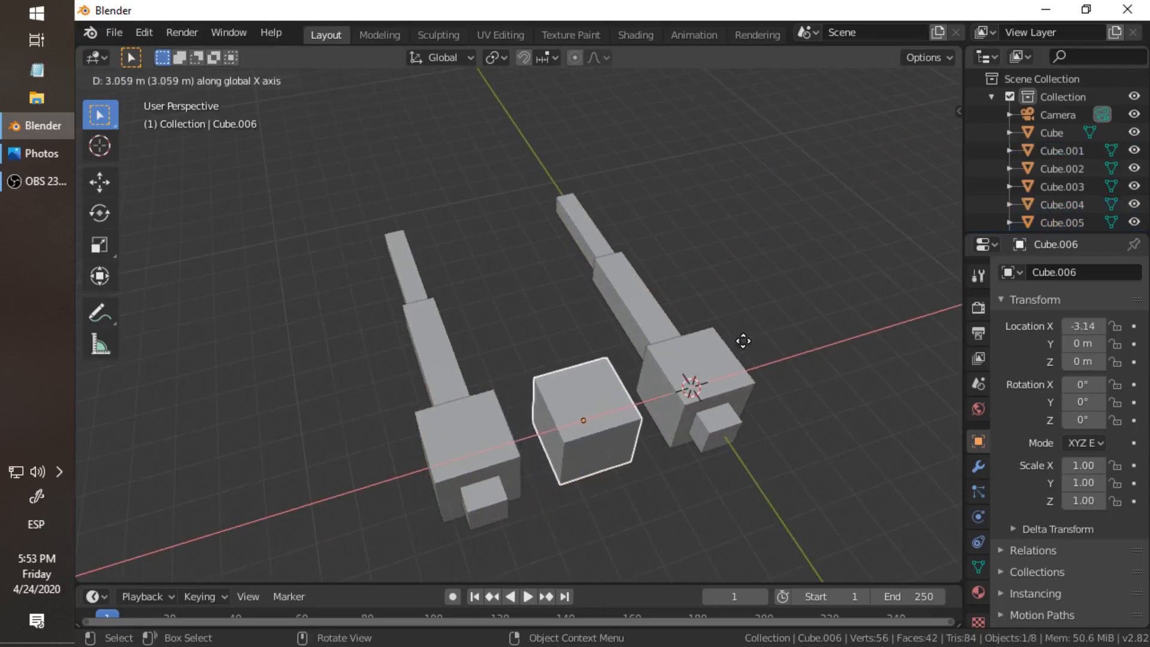
pyautogui.click(741, 339)
# Scale the new middle cube uniformly to about 2.51, and stretch it along X to a scale of about 4.80
pyautogui.press('s')
pyautogui.click(374, 336)
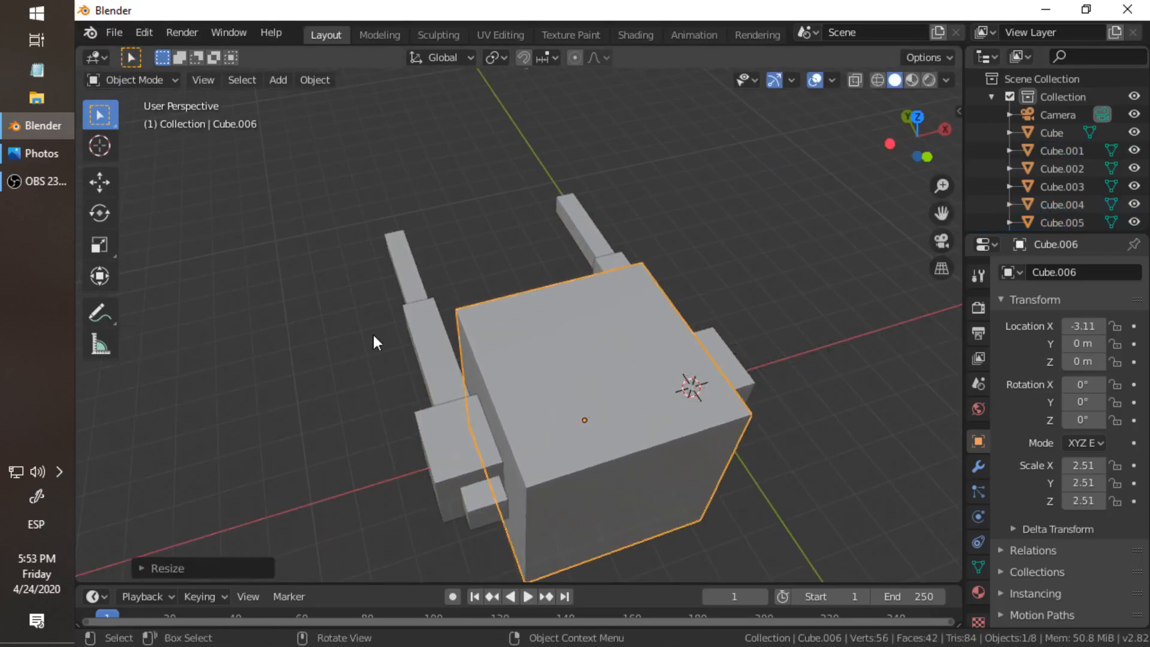
pyautogui.press('s')
pyautogui.press('x')
pyautogui.click(615, 302)
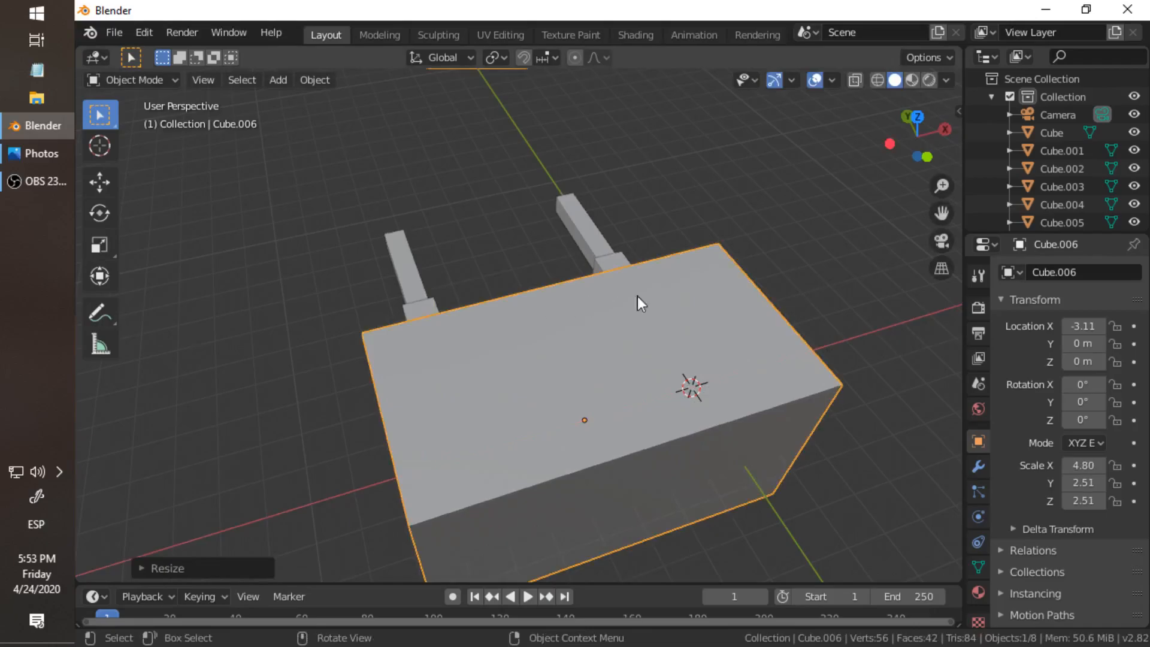
# Move the large block along Y to about -1.81 m and flatten it along Z to a scale of about 1.60
pyautogui.moveTo(615, 302); pyautogui.dragTo(713, 264, button='middle')
pyautogui.press('g')
pyautogui.press('y')
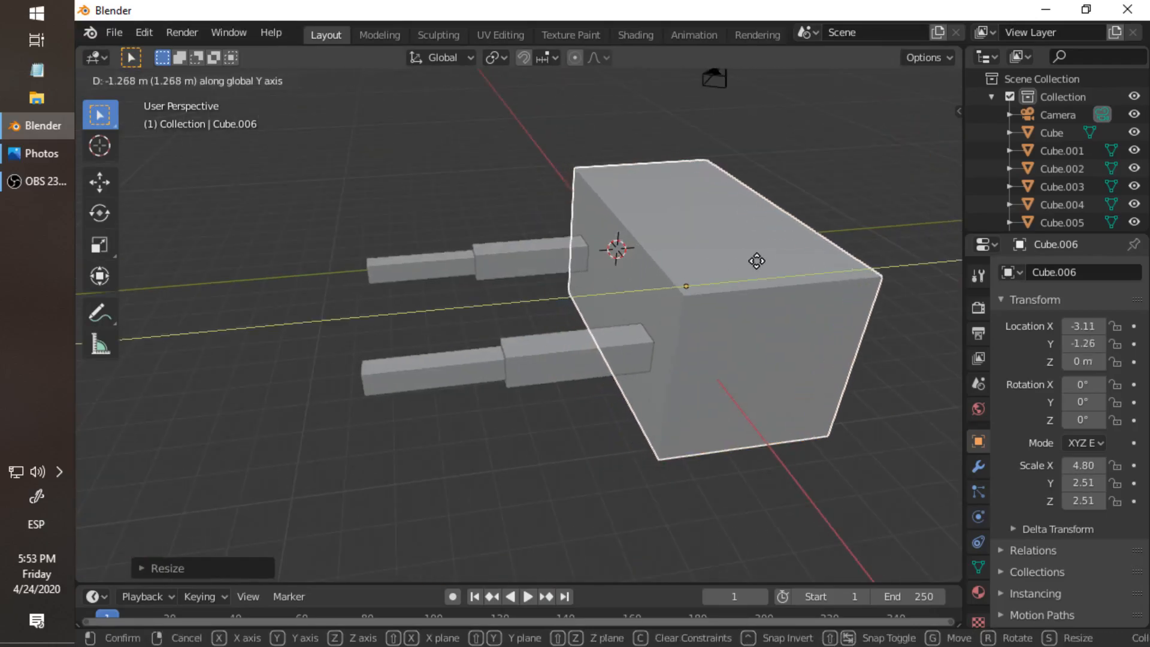
pyautogui.click(688, 271)
pyautogui.moveTo(688, 270); pyautogui.dragTo(636, 214, button='middle')
pyautogui.press('s')
pyautogui.press('z')
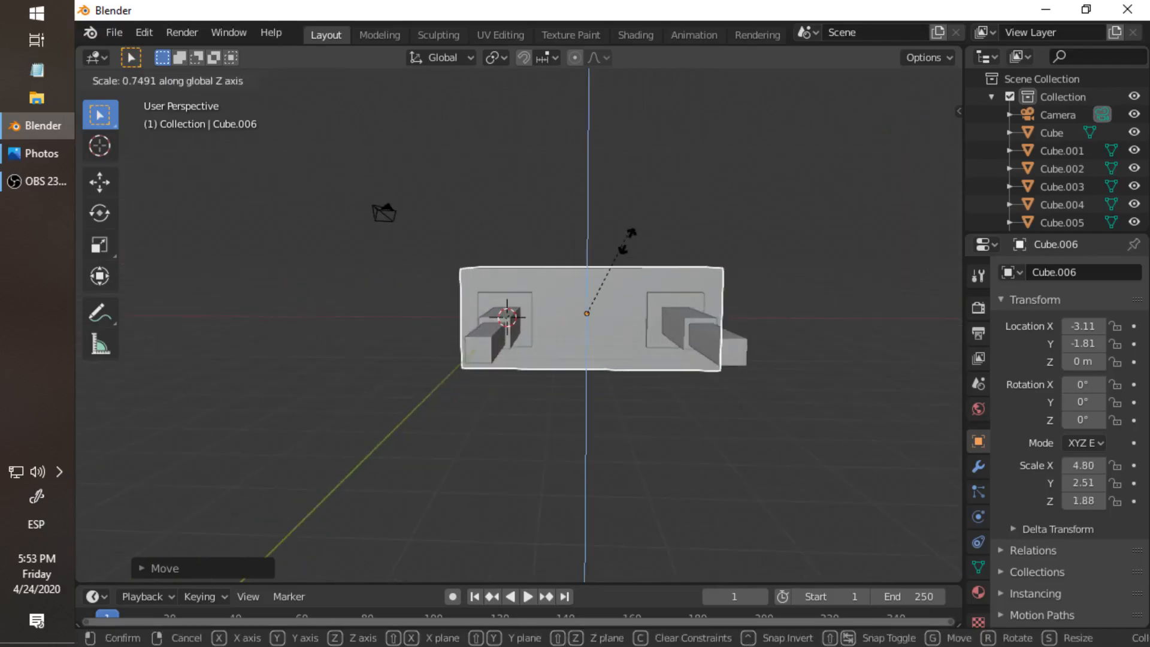
pyautogui.click(601, 282)
# Duplicate the large block along Z to about 1.08 m and scale the copy down into a plate on its top face
pyautogui.moveTo(600, 282); pyautogui.dragTo(543, 321, button='middle')
pyautogui.hotkey('shift', 'd')
pyautogui.press('z')
pyautogui.click(797, 290)
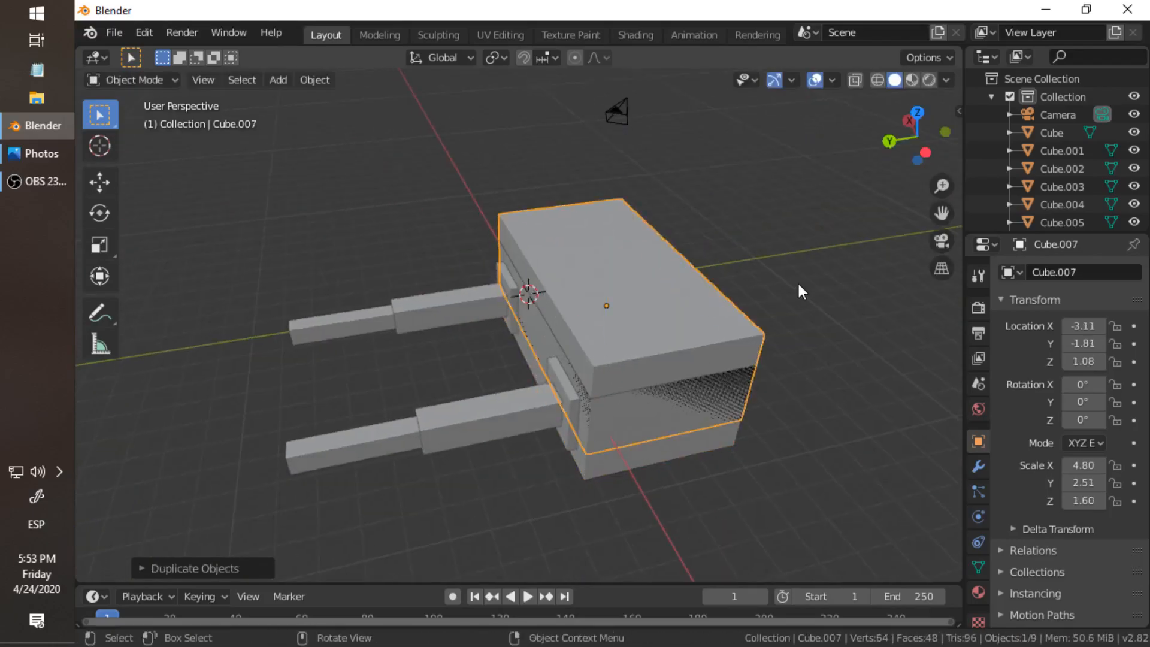
pyautogui.press('s')
pyautogui.click(688, 282)
# Duplicate the top plate along Z to about 1.68 m and scale the copy down to about 1.18, 0.61, 0.39
pyautogui.moveTo(689, 283); pyautogui.dragTo(635, 323, button='middle')
pyautogui.hotkey('shift', 'd')
pyautogui.press('z')
pyautogui.click(829, 294)
pyautogui.press('s')
pyautogui.click(641, 310)
# Duplicate the upper plate along X to about -6.69 m and narrow the copy along X to a scale of about 0.43
pyautogui.hotkey('shift', 'd')
pyautogui.press('x')
pyautogui.click(576, 372)
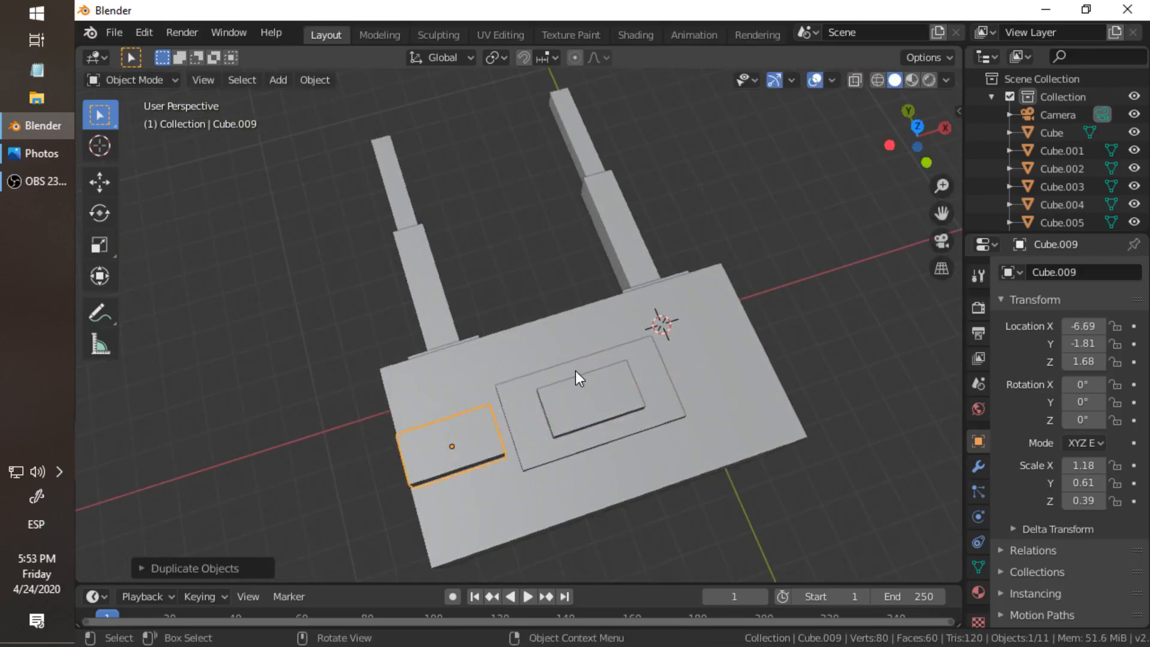
pyautogui.press('s')
pyautogui.press('x')
pyautogui.click(504, 417)
# Shift the small box along X to about -6.46 m and duplicate it along X to about 0.38 m at the block's opposite end
pyautogui.press('g')
pyautogui.press('x')
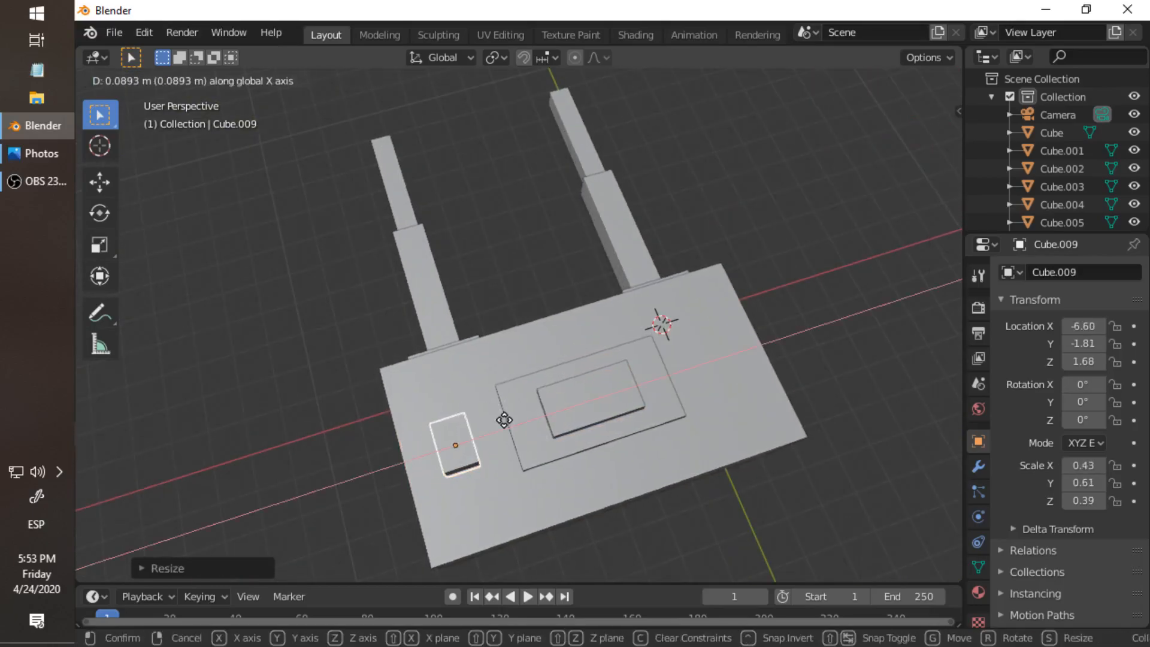
pyautogui.click(529, 402)
pyautogui.hotkey('shift', 'd')
pyautogui.press('x')
pyautogui.click(692, 344)
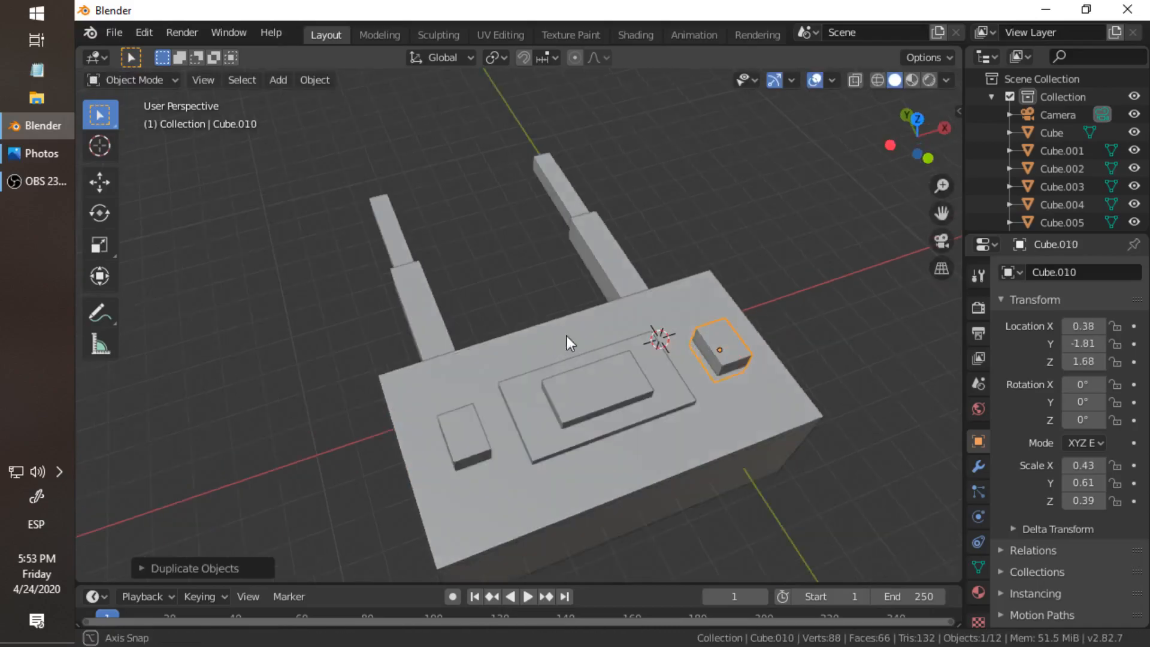
pyautogui.moveTo(561, 339); pyautogui.dragTo(536, 375, button='middle')
pyautogui.click(536, 375)
pyautogui.hotkey('shift', 'd')
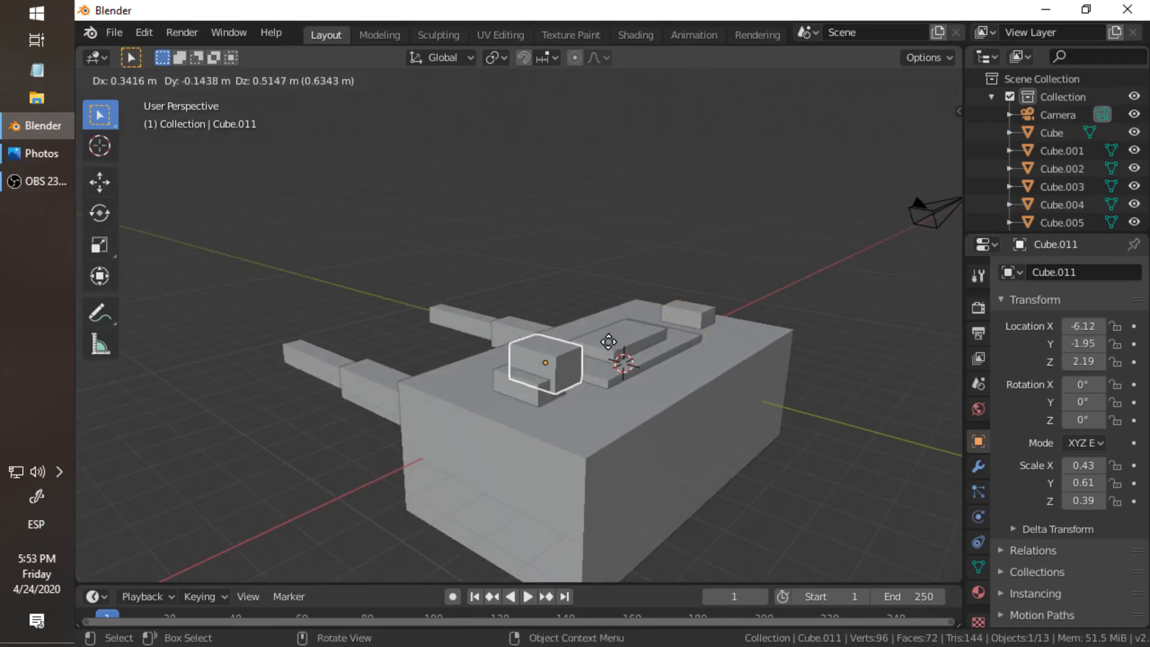
pyautogui.press('Escape')
pyautogui.hotkey('ctrl', 'z')
# Select both small boxes at the ends of the block's top and duplicate them along Z to about 2.38 m
pyautogui.keyDown('shift'); pyautogui.click(693, 318); pyautogui.keyUp('shift')
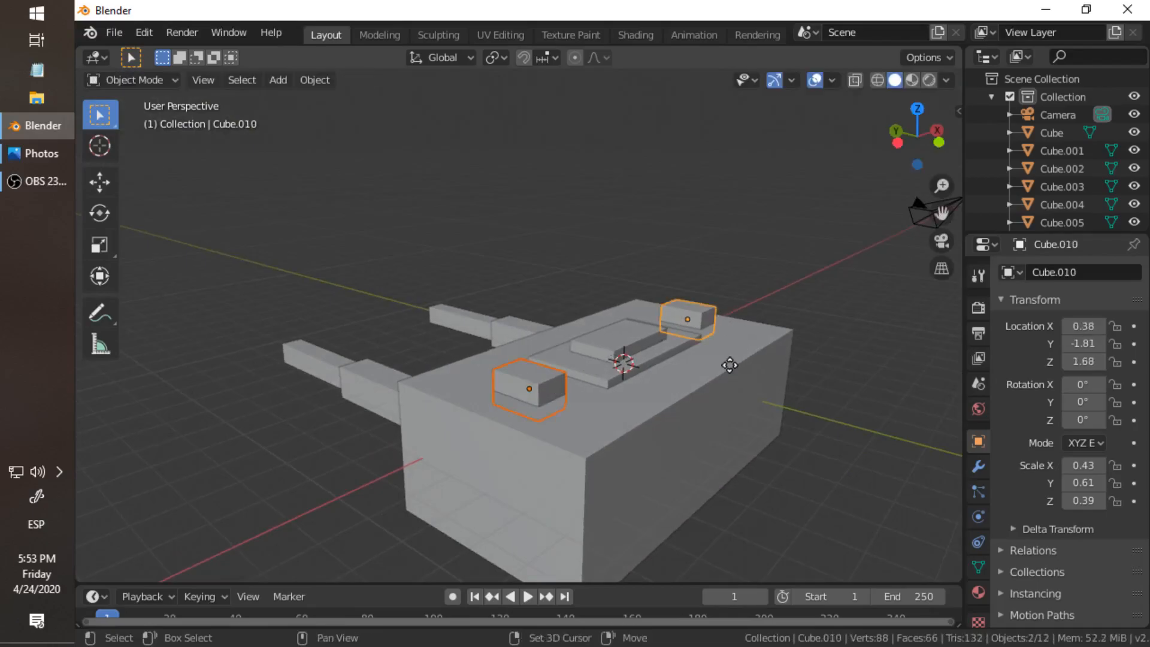
pyautogui.hotkey('shift', 'd')
pyautogui.press('z')
pyautogui.click(775, 356)
# Try scaling the two raised box copies, together and singly, with the pivot at the median point
pyautogui.press('s')
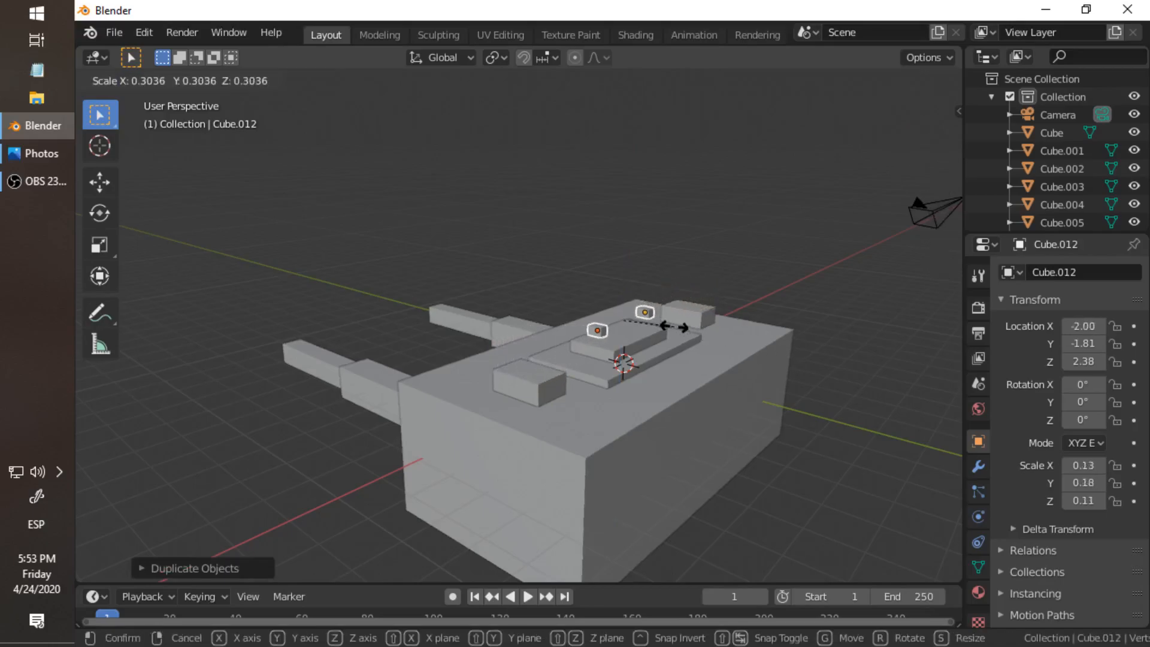
pyautogui.press('Escape')
pyautogui.scroll(5, 526, 308)
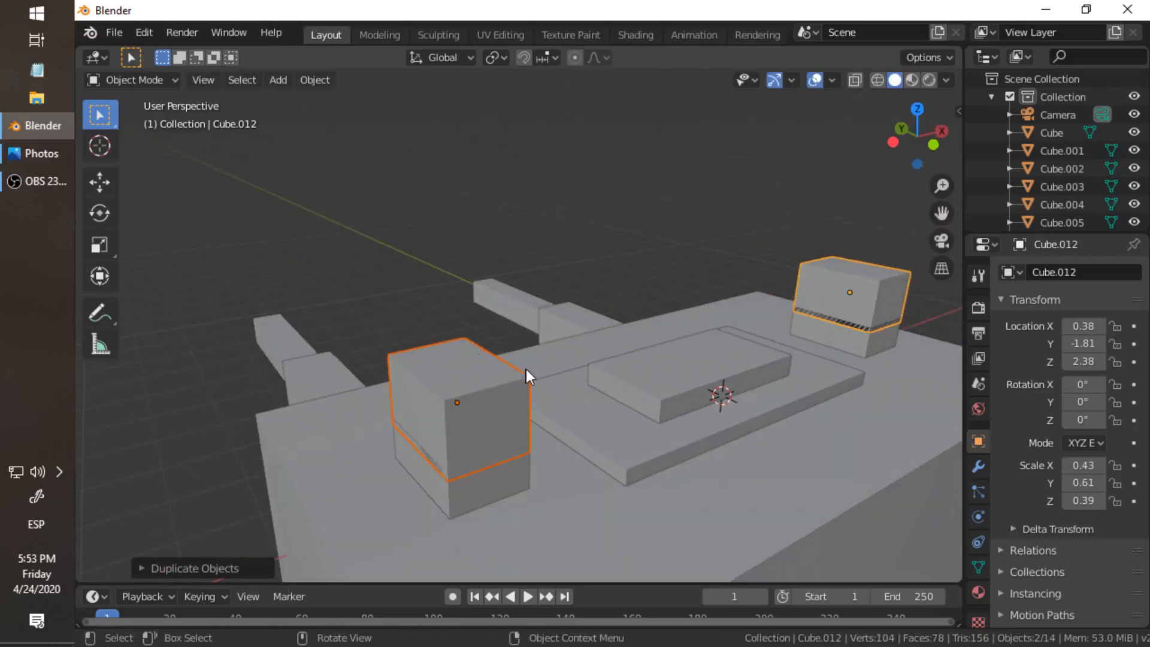
pyautogui.press('s')
pyautogui.press('Escape')
pyautogui.click(902, 304)
pyautogui.press('s')
pyautogui.press('Escape')
pyautogui.keyDown('shift'); pyautogui.click(522, 455); pyautogui.keyUp('shift')
pyautogui.press('s')
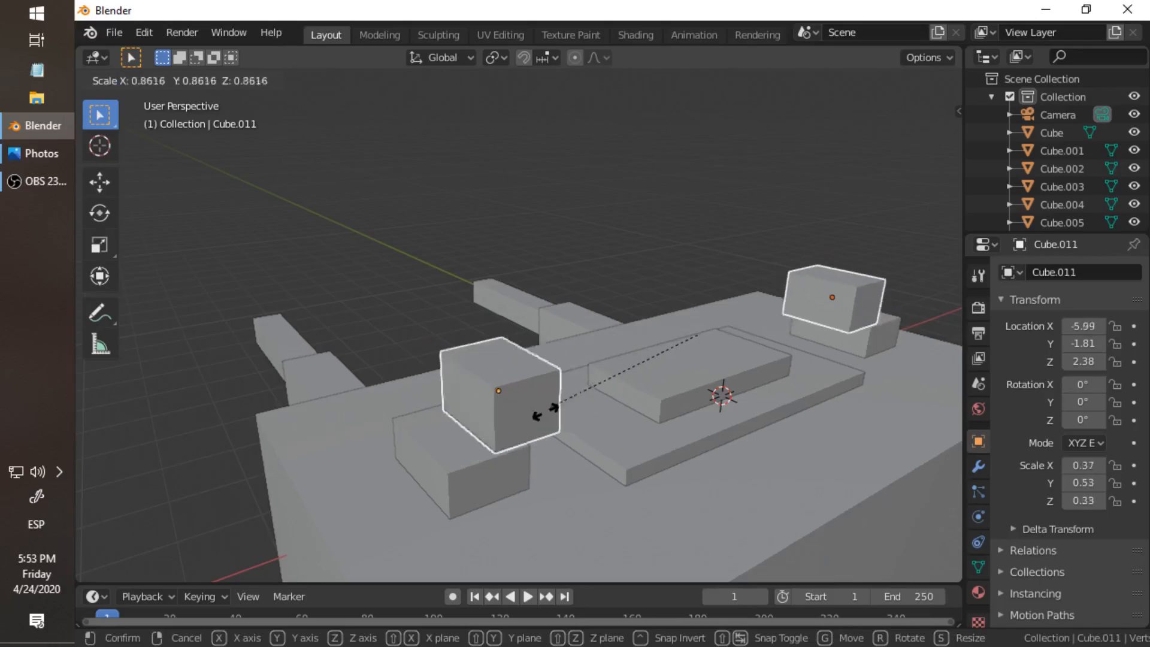
pyautogui.click(545, 412)
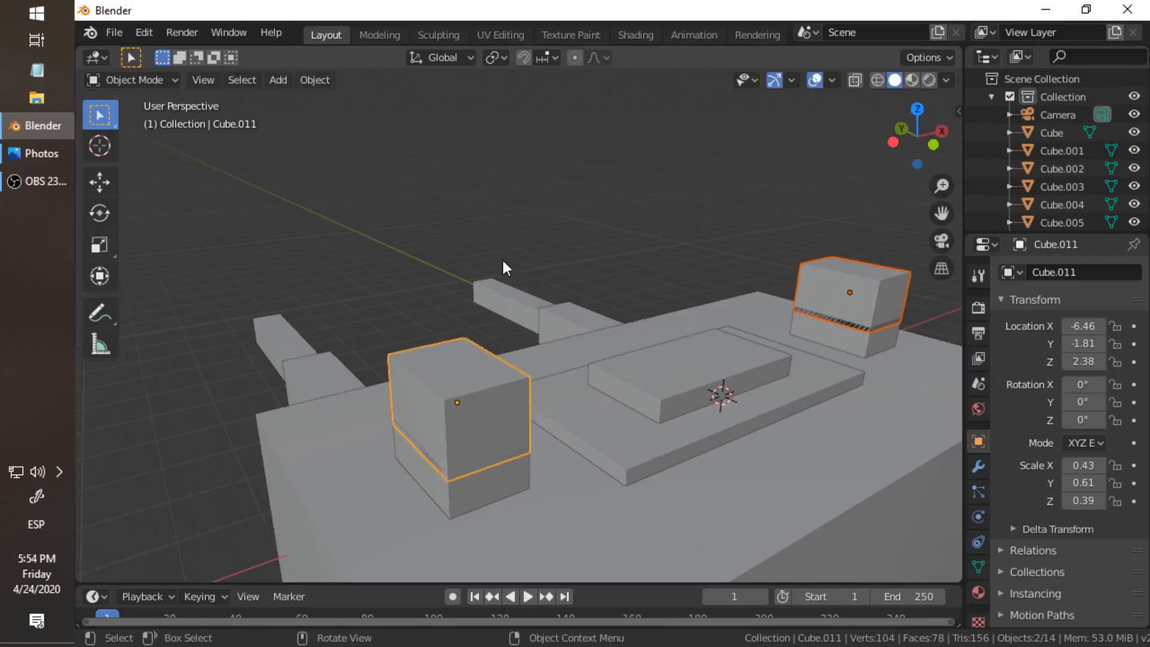
# Set the pivot point to Individual Origins and scale the two raised boxes to about -0.21, -0.31, -0.19
pyautogui.press('.')
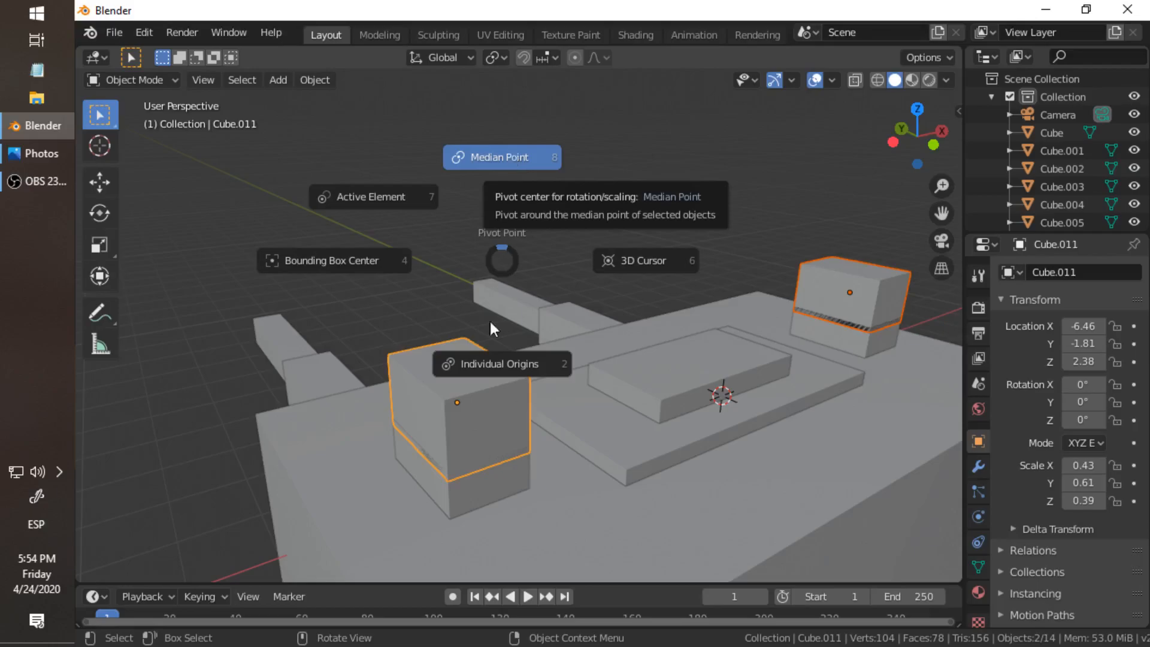
pyautogui.click(500, 360)
pyautogui.press('s')
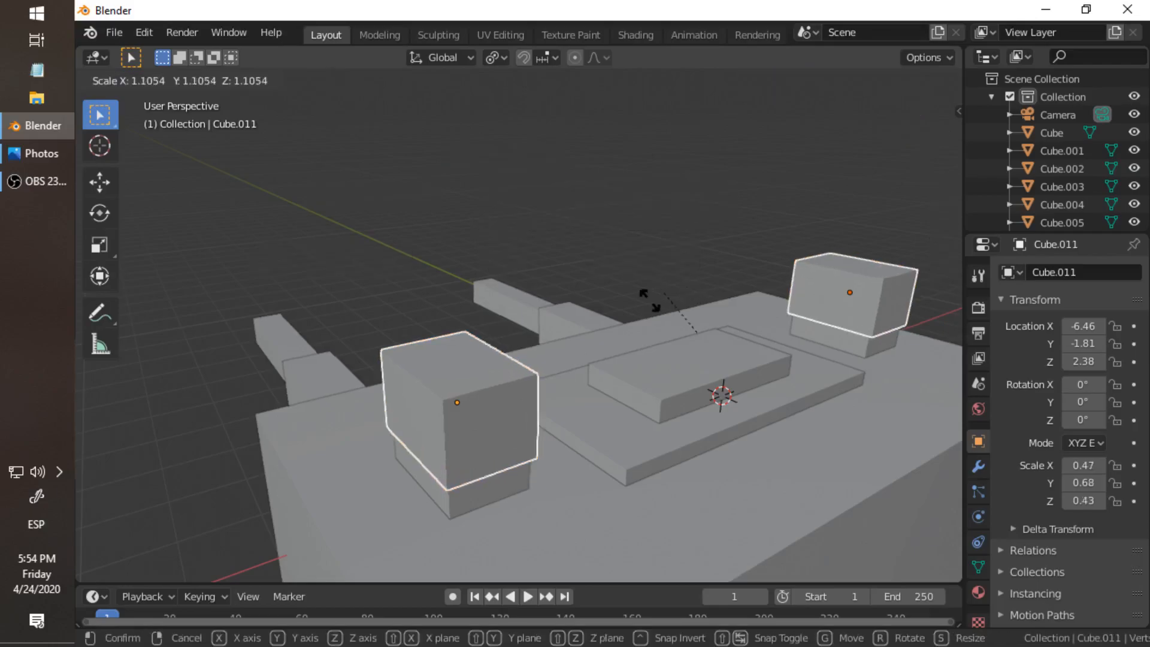
pyautogui.click(679, 350)
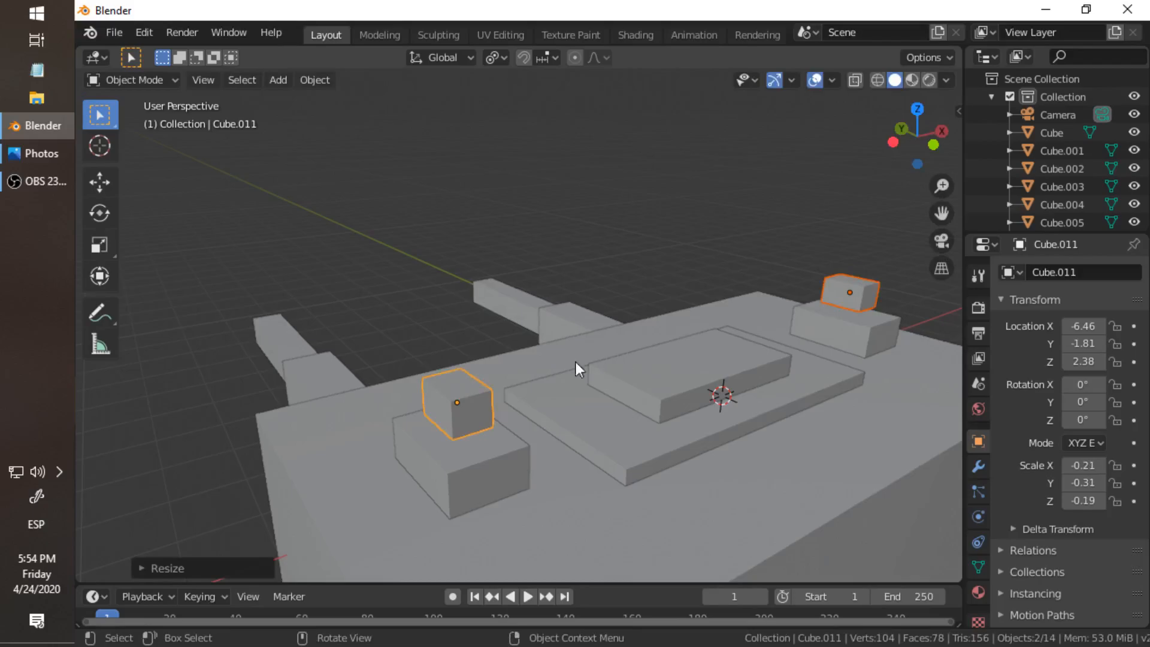
# Select all the cubes of the model and try scaling them around their individual origins
pyautogui.scroll(-5, 443, 310)
pyautogui.moveTo(311, 240); pyautogui.dragTo(774, 515)
pyautogui.press('s')
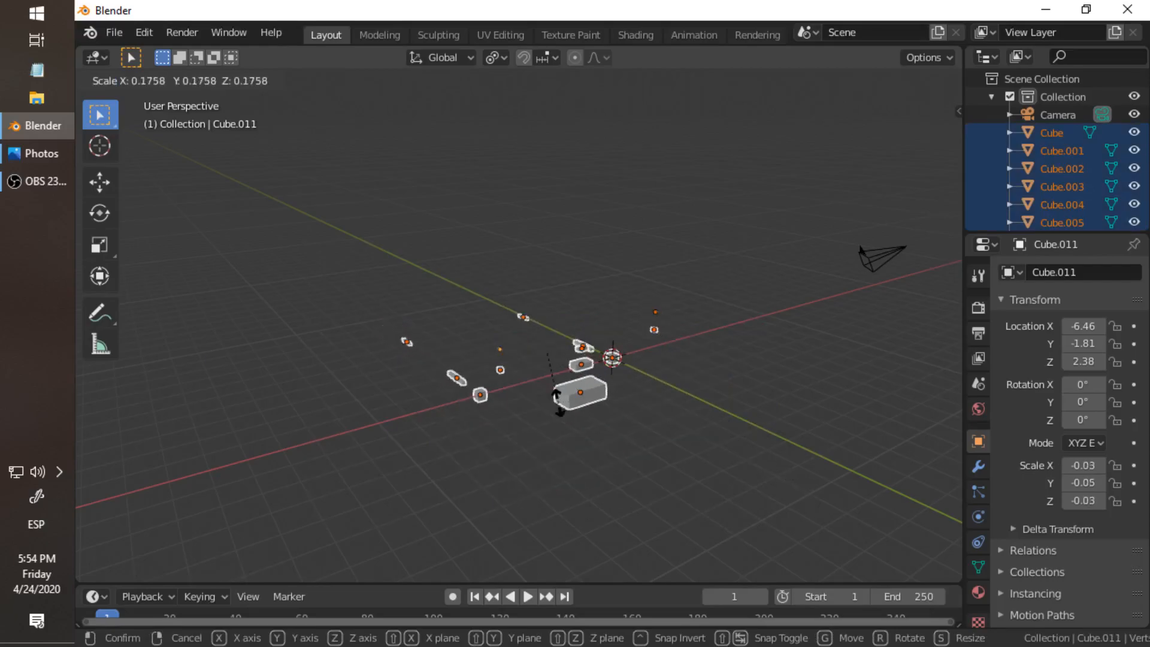
pyautogui.rightClick(528, 335)
pyautogui.scroll(3, 527, 335)
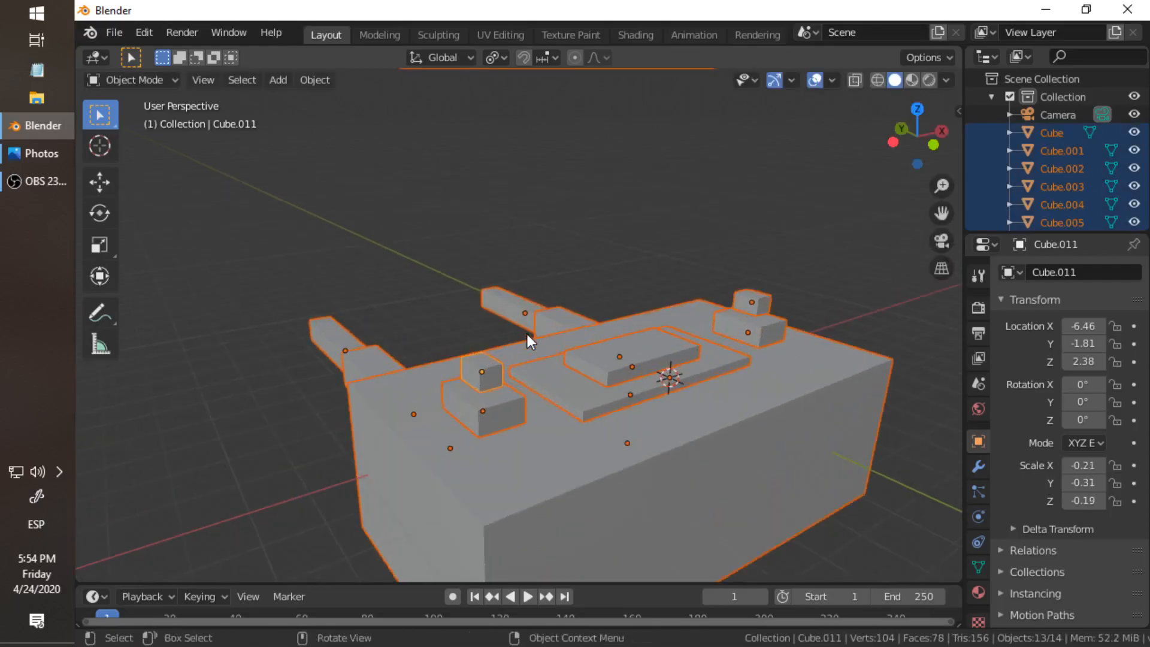
# Switch the pivot point back to Median Point and test scaling the whole model as one group
pyautogui.press('.')
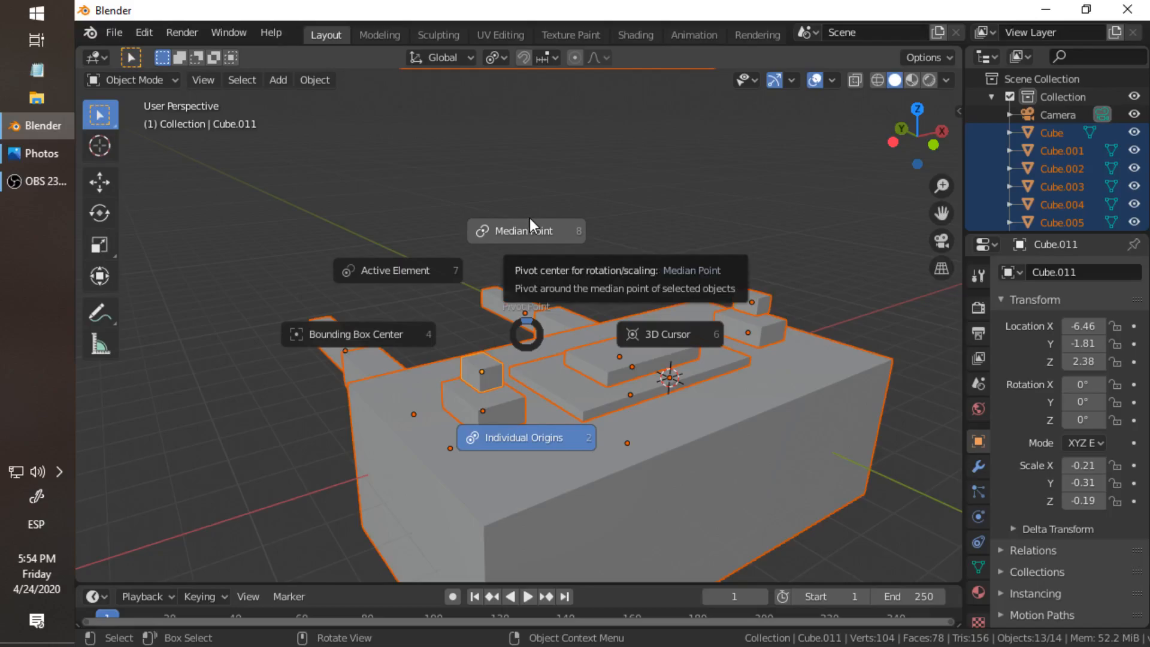
pyautogui.click(529, 227)
pyautogui.scroll(-4, 542, 221)
pyautogui.press('s')
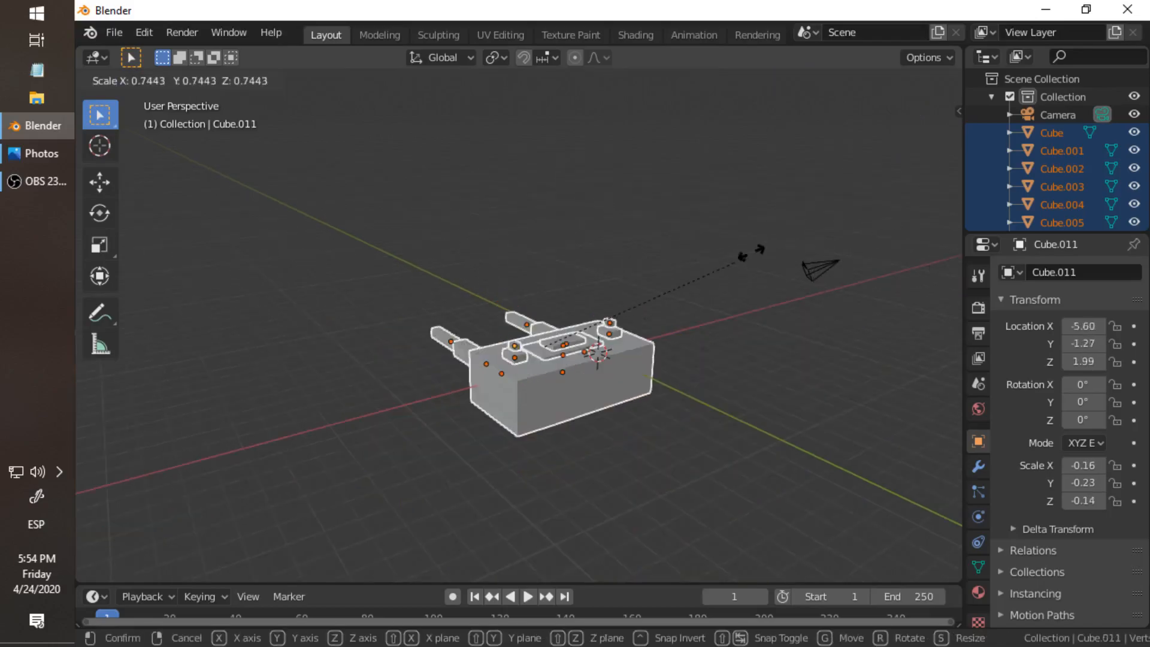
pyautogui.press('Escape')
pyautogui.scroll(5, 538, 374)
# Select the two smallest top cubes and lower them along Z to about 2.07 m onto the boxes beneath
pyautogui.click(476, 377)
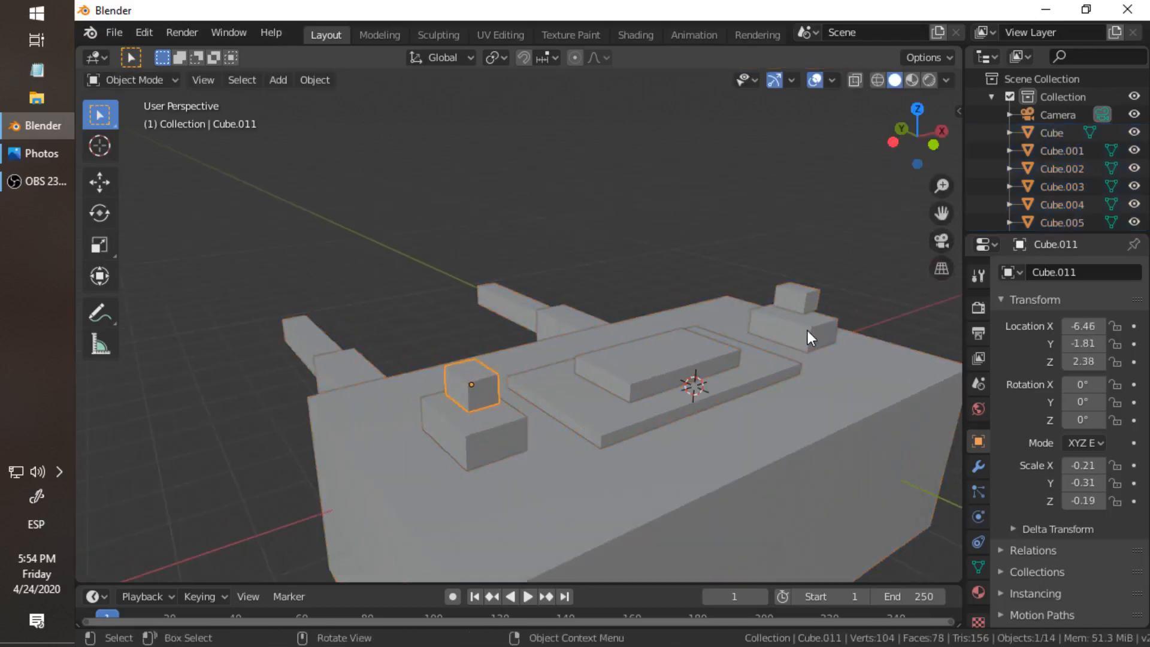
pyautogui.keyDown('shift'); pyautogui.click(805, 292); pyautogui.keyUp('shift')
pyautogui.press('g')
pyautogui.press('z')
pyautogui.click(840, 368)
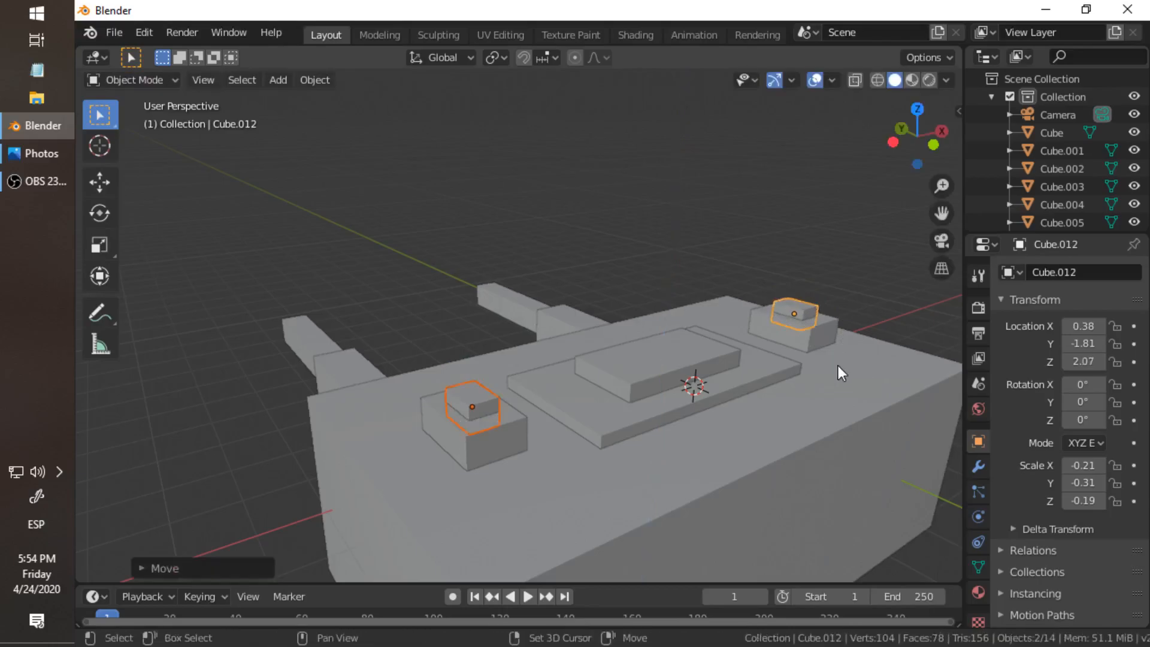
# Add a Monkey mesh to the scene and raise it along Z to about 3.42 m
pyautogui.scroll(-4, 586, 393)
pyautogui.click(573, 387)
pyautogui.hotkey('shift', 'a')
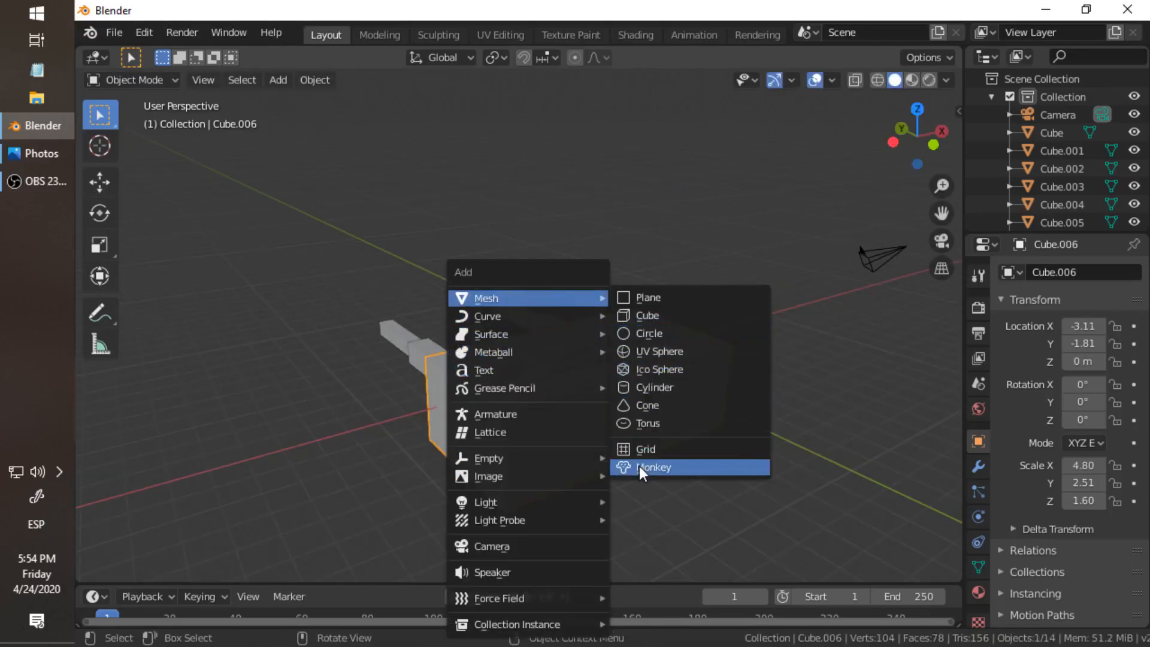
pyautogui.click(638, 465)
pyautogui.press('g')
pyautogui.press('z')
pyautogui.click(626, 386)
# Move the monkey head along X to about -2.87 m, between the two arms
pyautogui.moveTo(626, 386); pyautogui.dragTo(670, 397, button='middle')
pyautogui.press('g')
pyautogui.press('x')
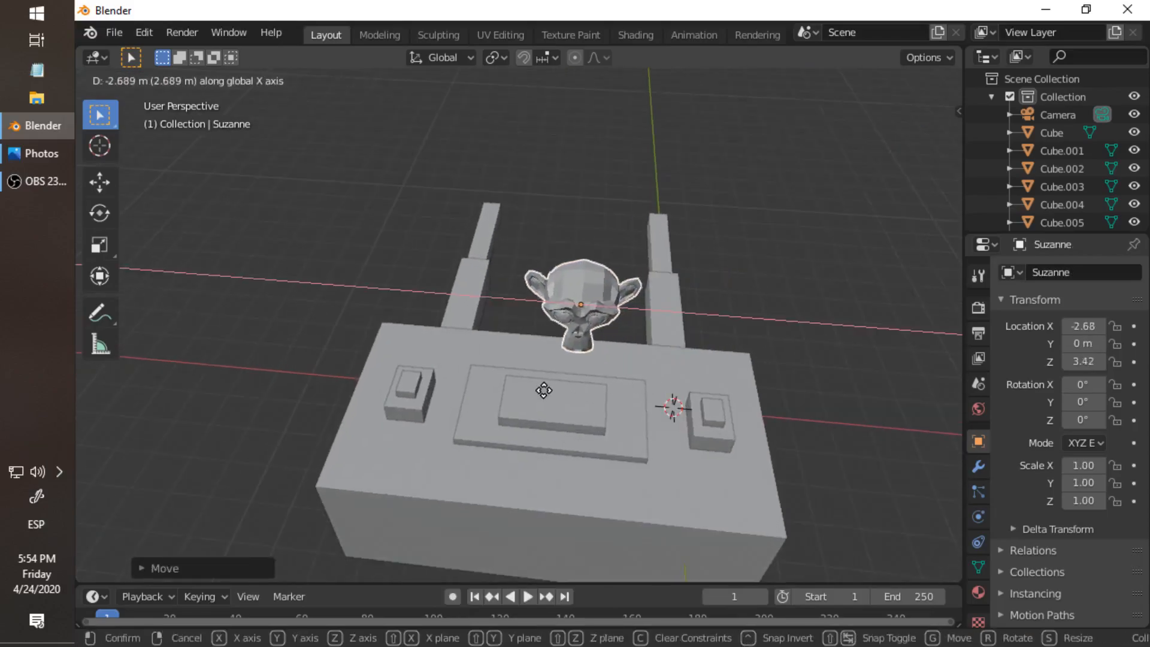
pyautogui.click(541, 390)
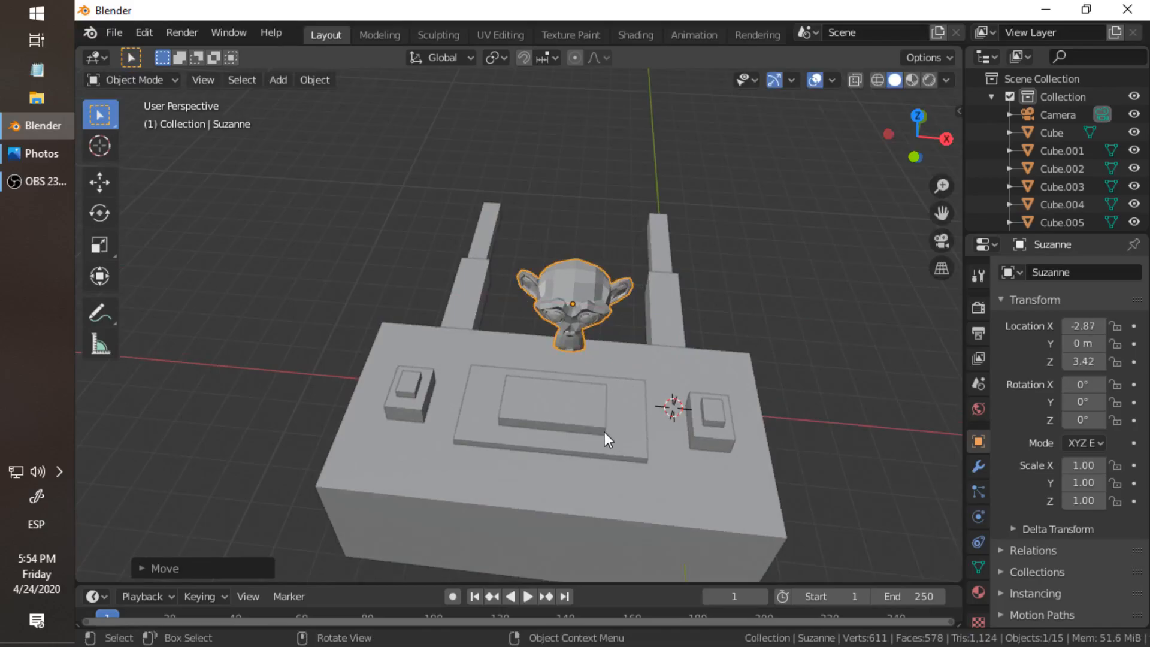
# Try rotating the monkey head freely and around the global Z axis
pyautogui.press('r')
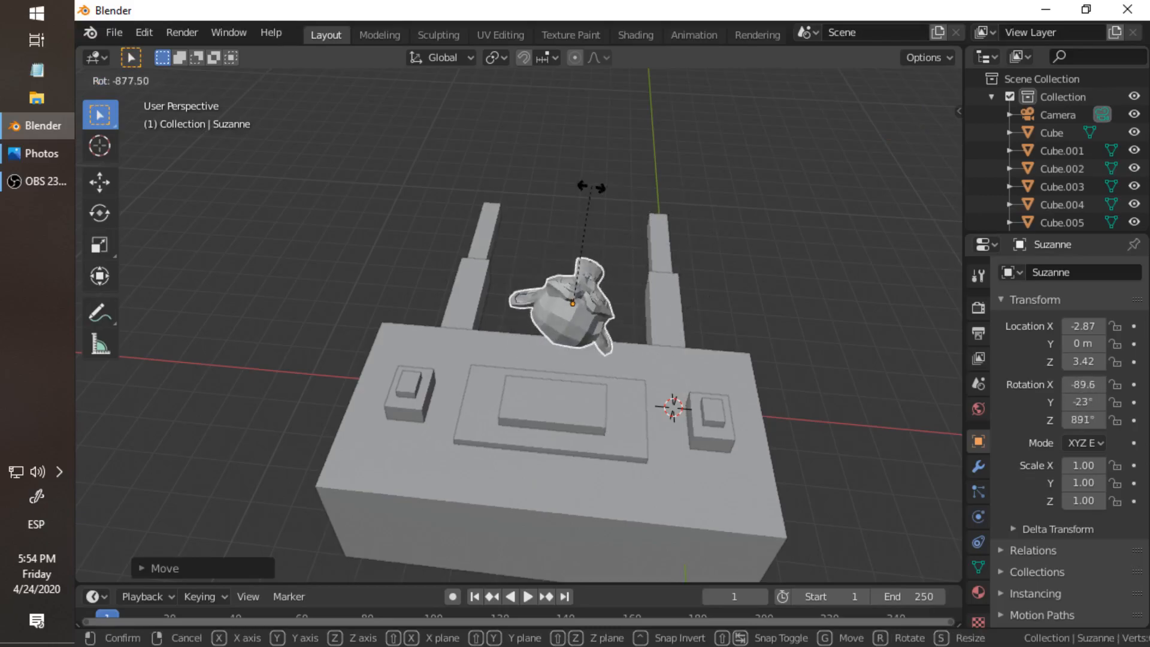
pyautogui.press('z')
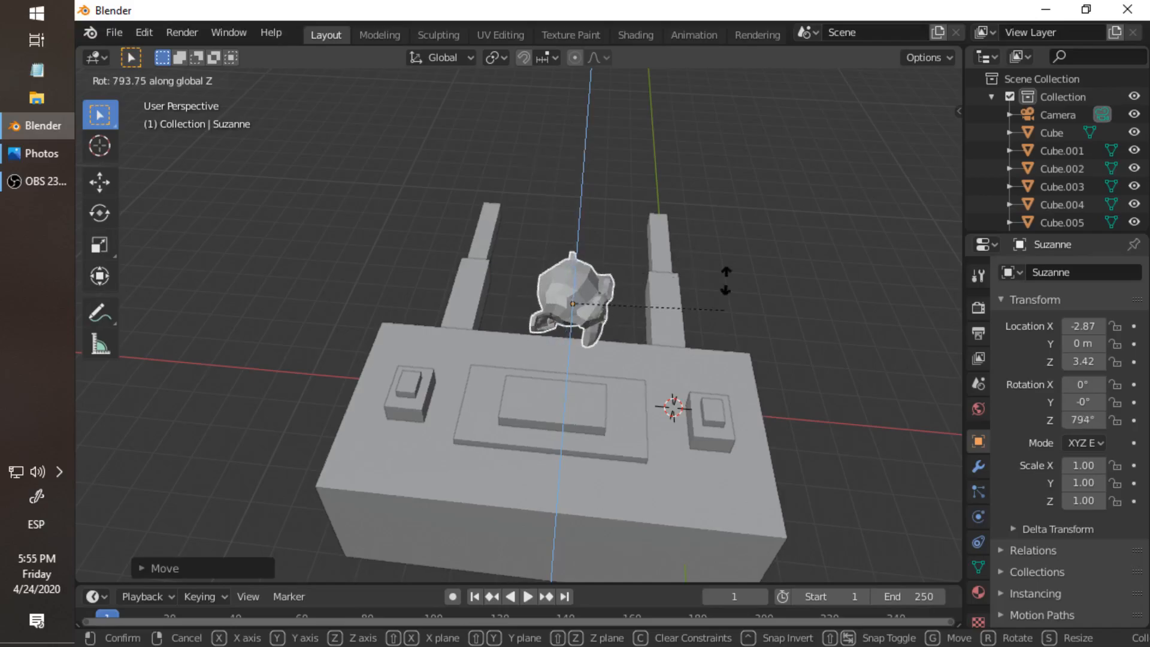
pyautogui.press('Escape')
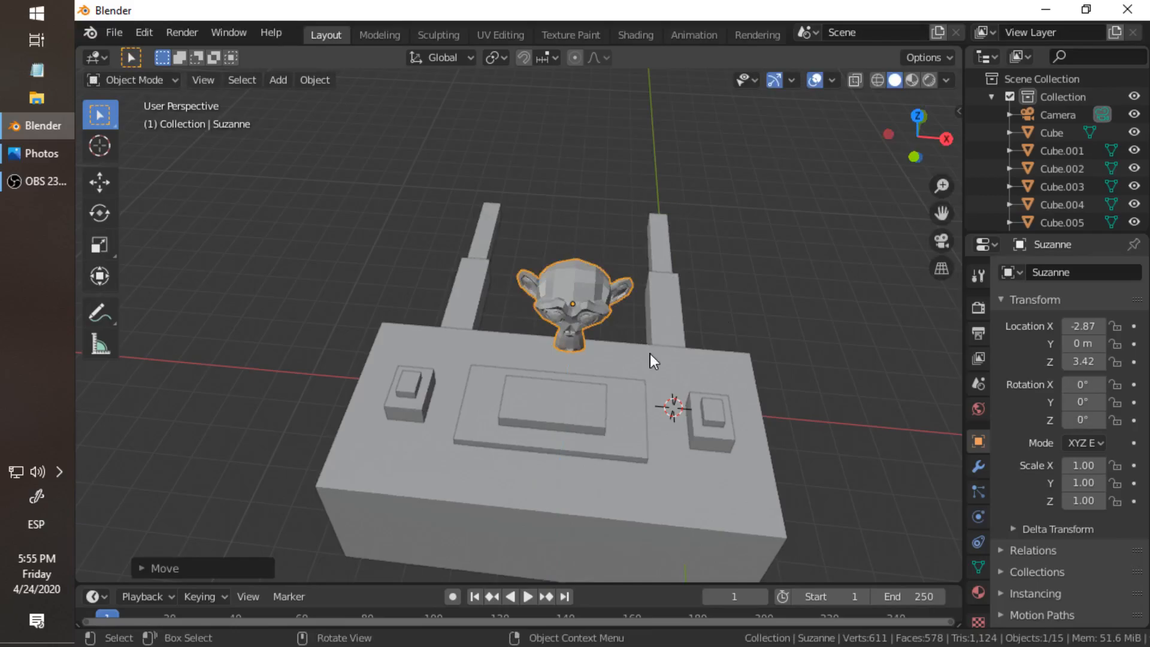
# Rotate the monkey head 180° around the global Z axis
pyautogui.press('r')
pyautogui.press('z')
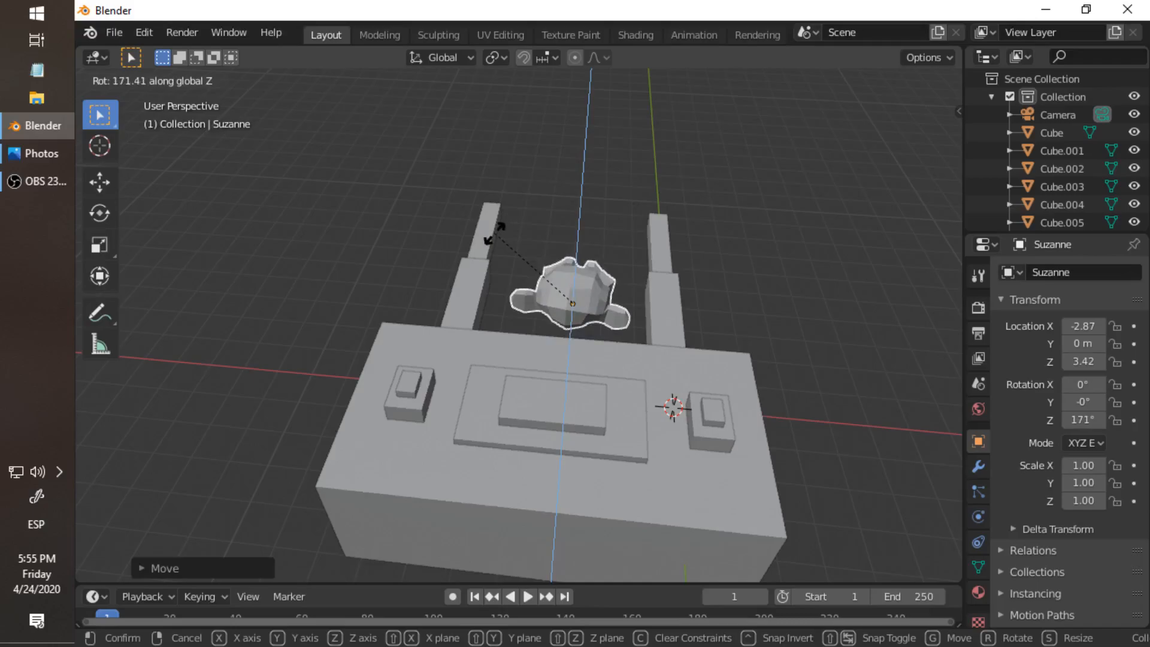
pyautogui.write('180')
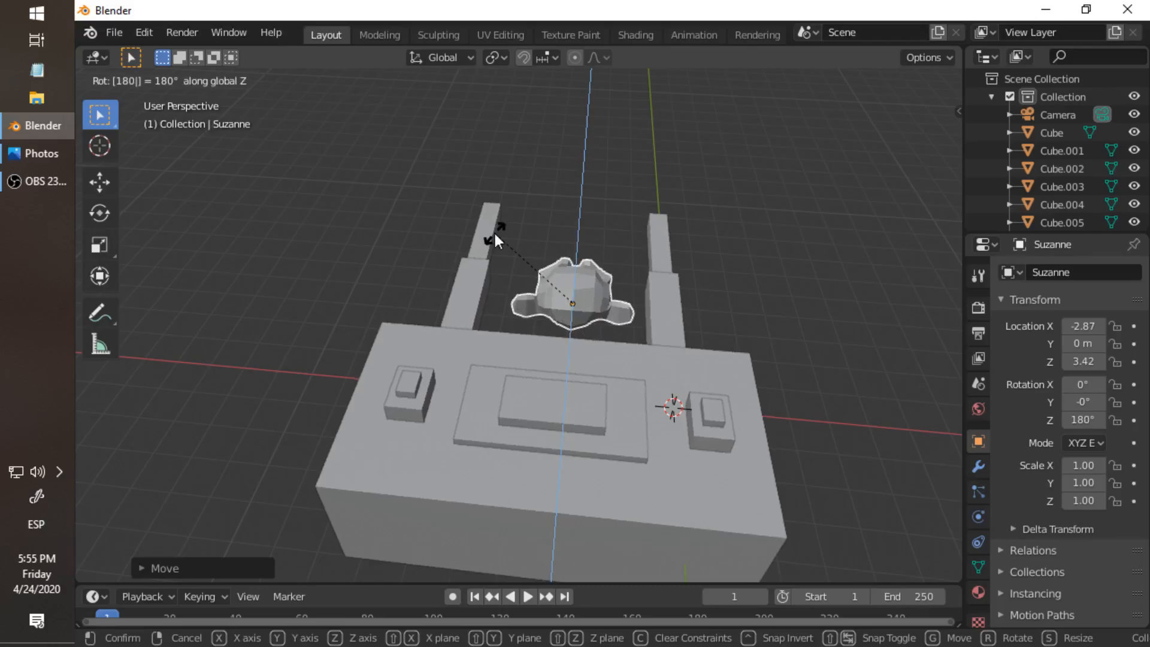
pyautogui.press('Return')
# Adjust the monkey head along X to centre it on the block and scale it up uniformly
pyautogui.moveTo(562, 264); pyautogui.dragTo(575, 202, button='middle')
pyautogui.press('g')
pyautogui.press('x')
pyautogui.click(581, 207)
pyautogui.moveTo(601, 240); pyautogui.dragTo(639, 253, button='middle')
pyautogui.press('s')
pyautogui.click(579, 164)
# Move the enlarged monkey head along Y and along Z to place it above the block's central plates
pyautogui.press('g')
pyautogui.press('y')
pyautogui.click(528, 175)
pyautogui.press('g')
pyautogui.press('z')
pyautogui.click(489, 190)
# Duplicate the upper central plate in place and scale the copy down uniformly to about 0.39 of its size
pyautogui.click(526, 397)
pyautogui.moveTo(526, 397); pyautogui.dragTo(623, 342, button='middle')
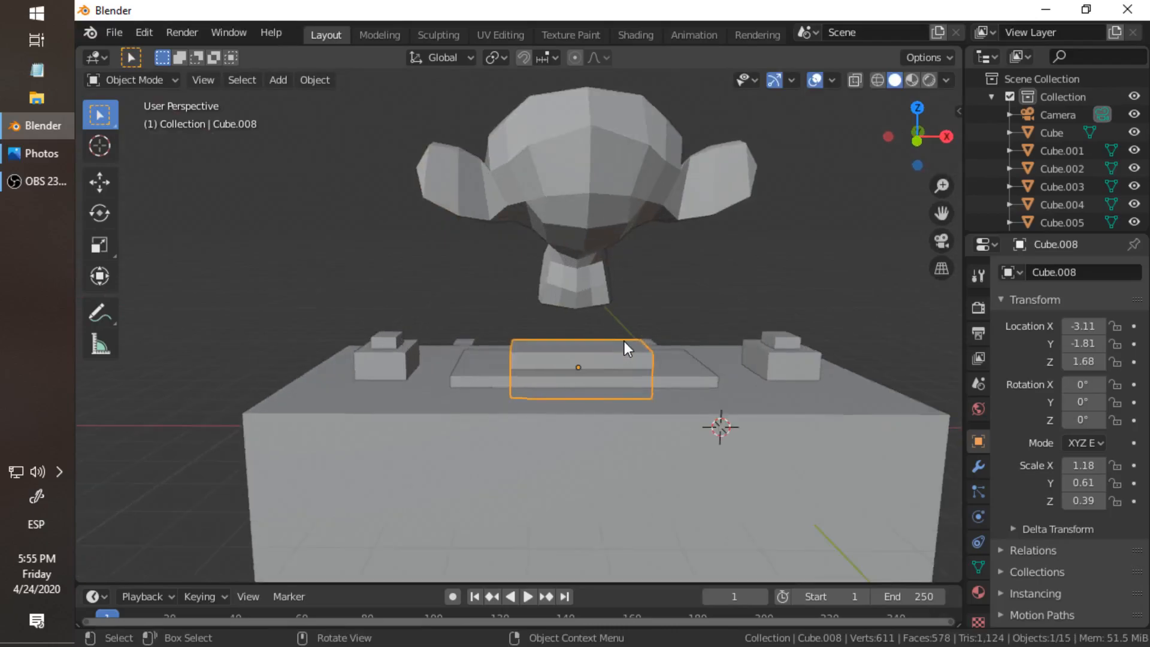
pyautogui.hotkey('shift', 'd')
pyautogui.rightClick(626, 328)
pyautogui.press('s')
pyautogui.click(601, 337)
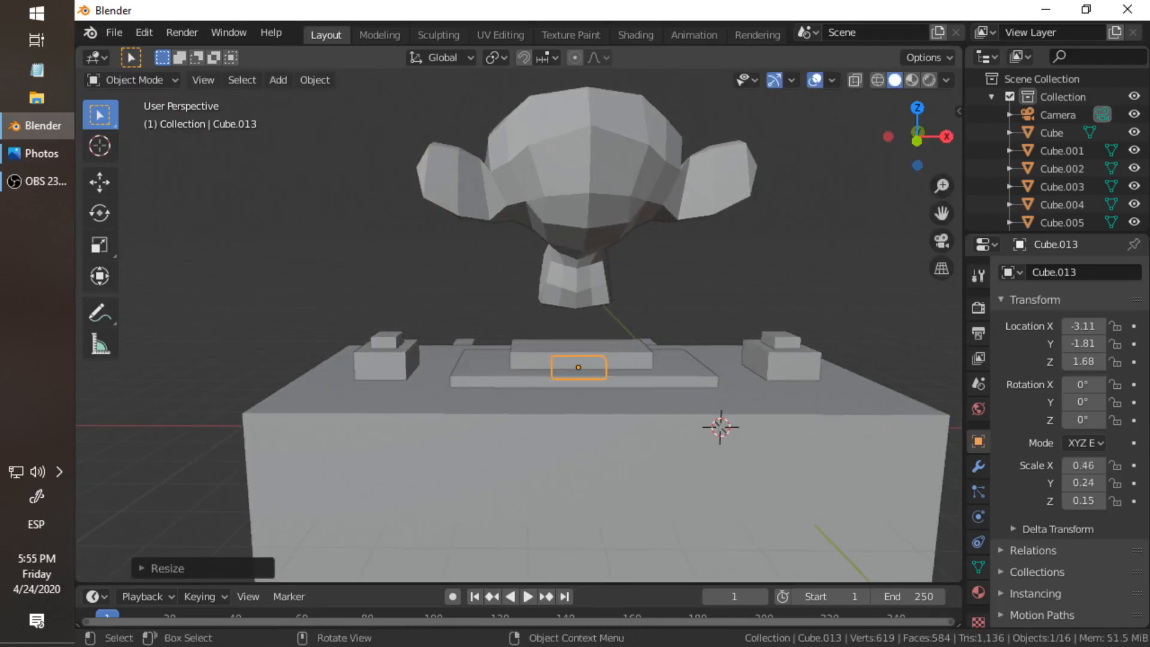
# Stretch the small block along Z to a Z scale of about 2.56 and move it along Z to about 2.09 m as a neck
pyautogui.press('s')
pyautogui.press('z')
pyautogui.click(569, 445)
pyautogui.press('s')
pyautogui.press('z')
pyautogui.click(587, 236)
pyautogui.press('g')
pyautogui.press('z')
pyautogui.click(587, 192)
# Add a torus mesh and raise it about 6.16 m along Z
pyautogui.moveTo(587, 192); pyautogui.dragTo(623, 313, button='middle')
pyautogui.hotkey('shift', 'a')
pyautogui.moveTo(568, 300)
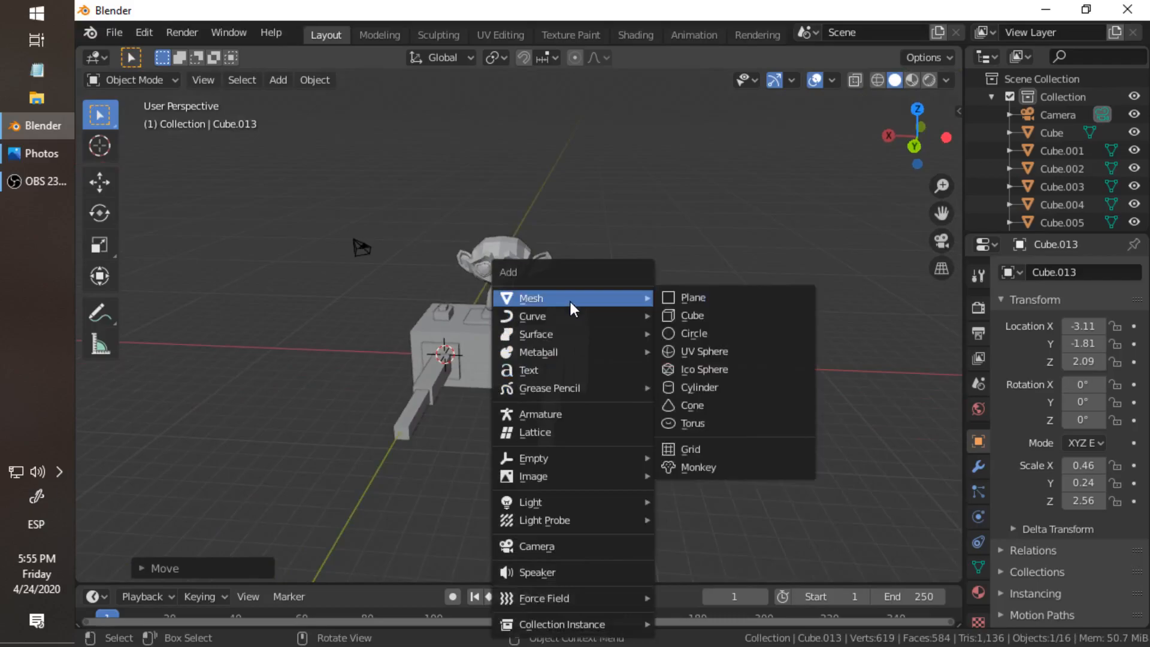
pyautogui.click(689, 423)
pyautogui.press('g')
pyautogui.press('z')
pyautogui.click(548, 311)
# Move the torus along X, Z and Y to about -3.06, -1.51, 6.85 m, centred above the monkey head like a halo
pyautogui.scroll(4, 549, 311)
pyautogui.press('g')
pyautogui.press('x')
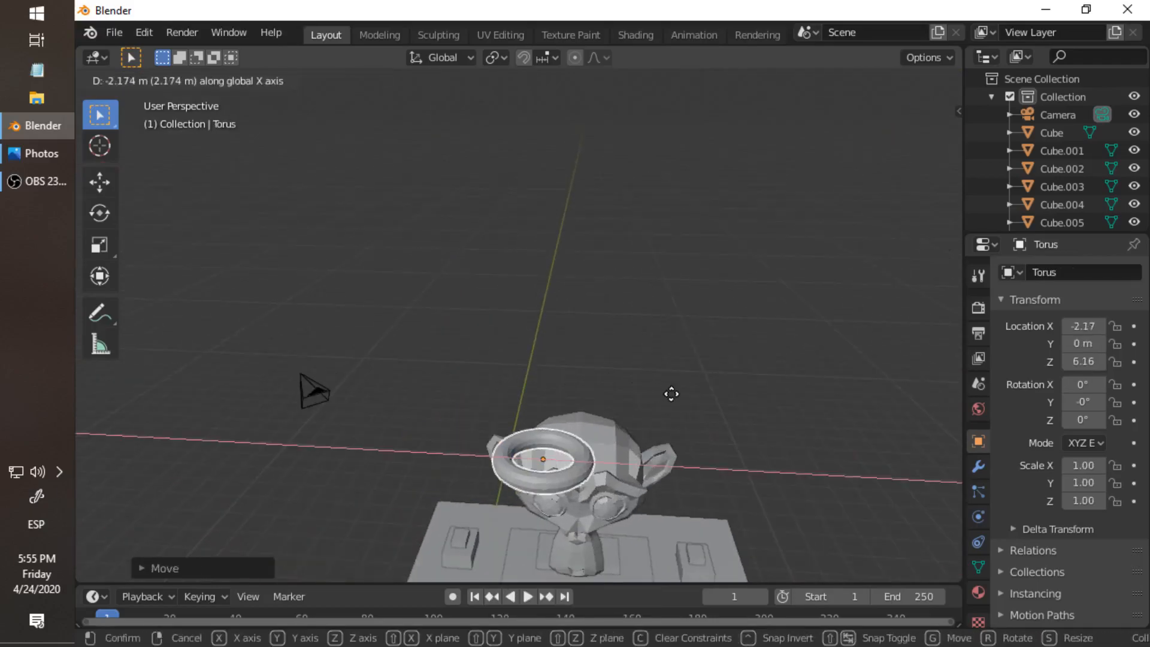
pyautogui.click(690, 366)
pyautogui.press('z')
pyautogui.click(548, 376)
pyautogui.moveTo(549, 376); pyautogui.dragTo(713, 345, button='middle')
pyautogui.press('g')
pyautogui.press('y')
pyautogui.click(594, 367)
# Examine the assembled robot from several angles and distances, checking the halo, neck, body and arms
pyautogui.scroll(-1, 704, 368)
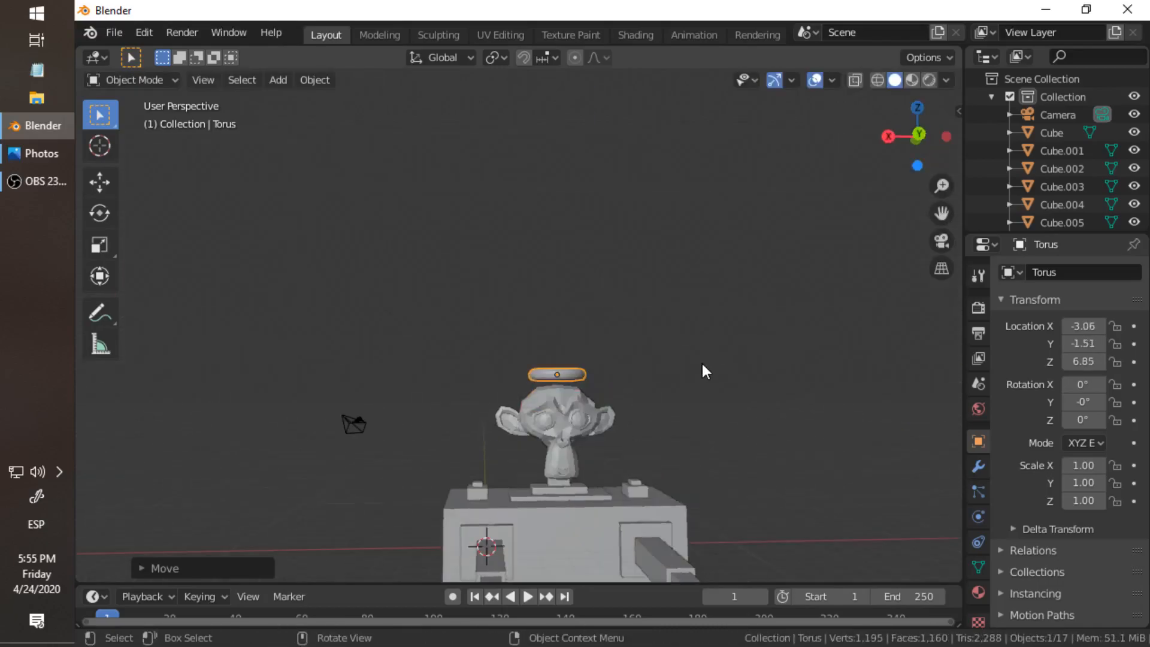
pyautogui.scroll(-3, 630, 369)
pyautogui.click(683, 420)
pyautogui.moveTo(683, 421); pyautogui.dragTo(644, 385, button='middle')
pyautogui.scroll(2, 644, 385)
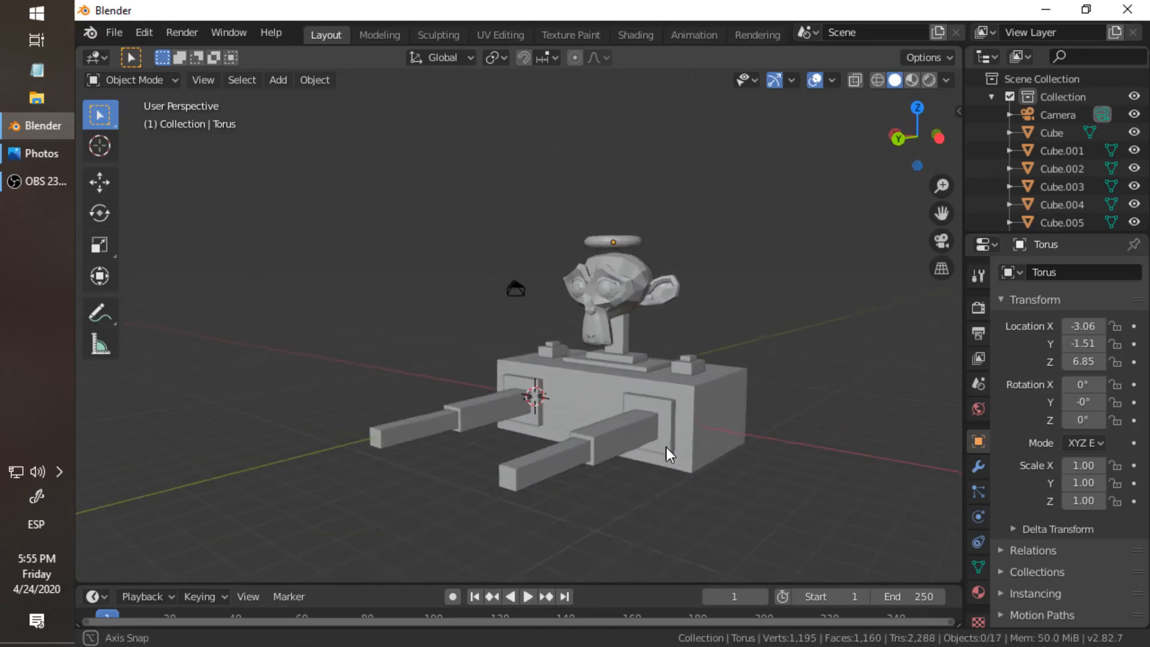
pyautogui.moveTo(666, 440); pyautogui.dragTo(664, 454, button='middle')
pyautogui.click(687, 430)
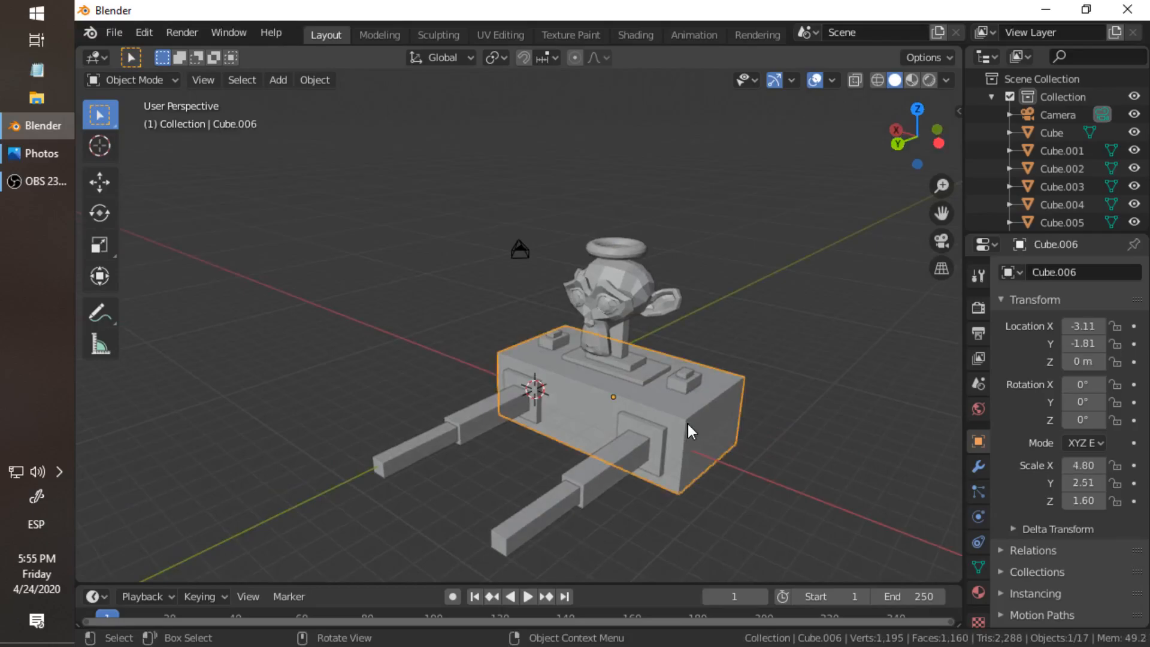
pyautogui.keyDown('shift'); pyautogui.moveTo(661, 414); pyautogui.dragTo(707, 328, button='middle'); pyautogui.keyUp('shift')
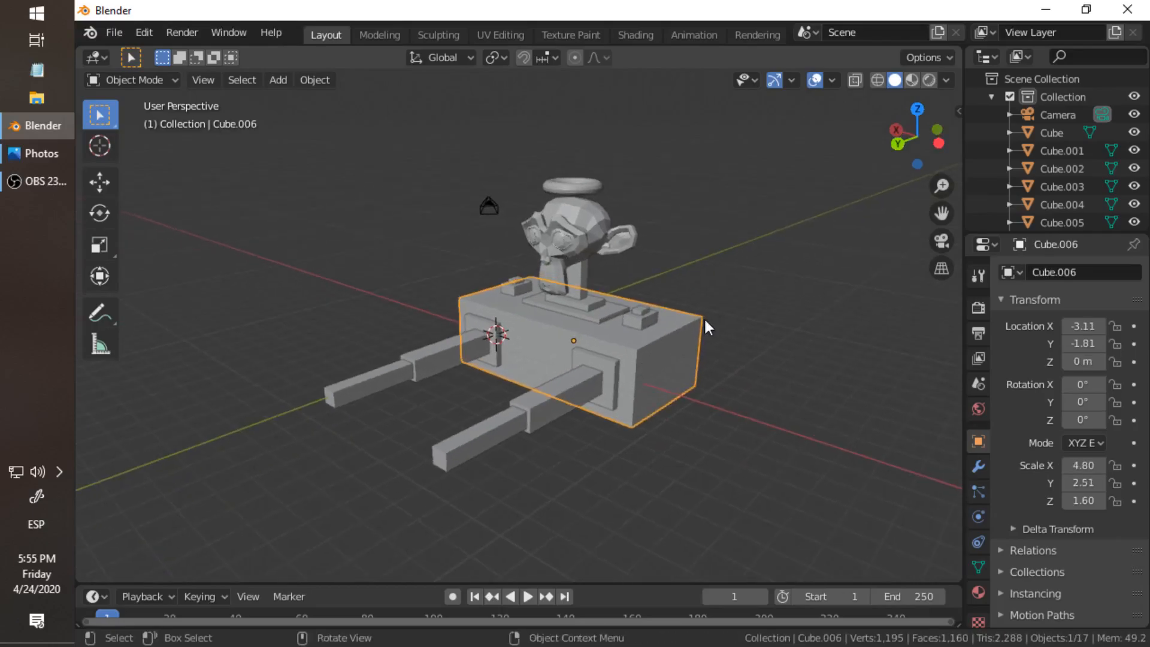
pyautogui.scroll(-4, 484, 314)
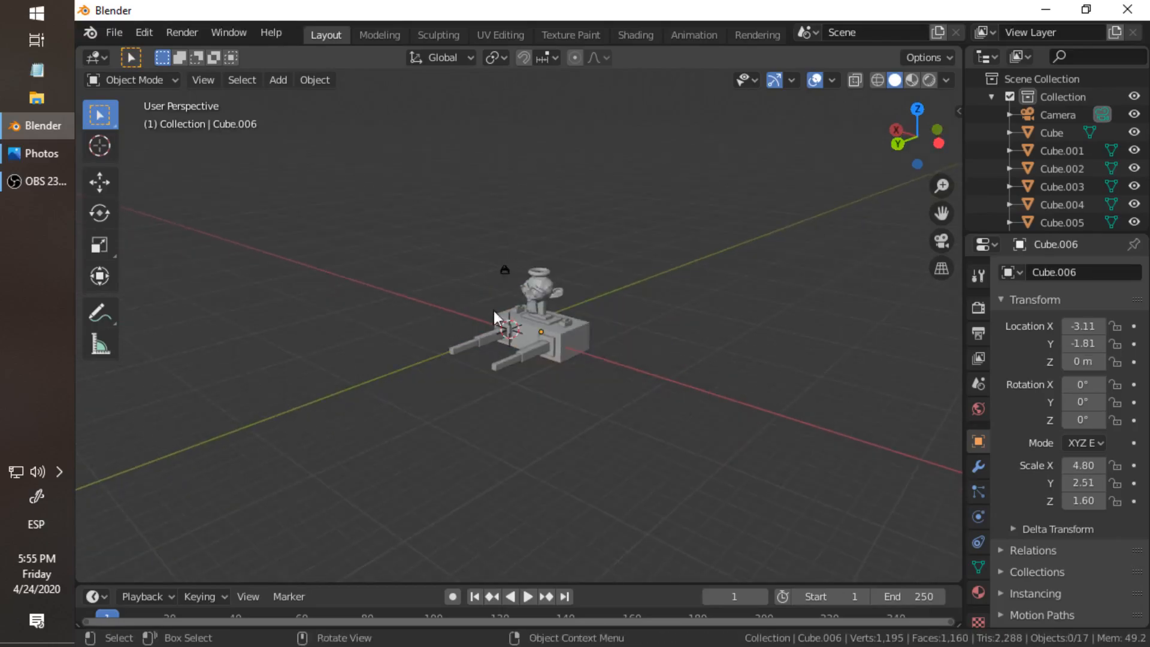
# Select all parts of the robot and duplicate them about 12.5 m along negative X
pyautogui.moveTo(484, 313); pyautogui.dragTo(518, 351, button='middle')
pyautogui.moveTo(478, 238); pyautogui.dragTo(576, 363)
pyautogui.moveTo(595, 285); pyautogui.dragTo(591, 331, button='middle')
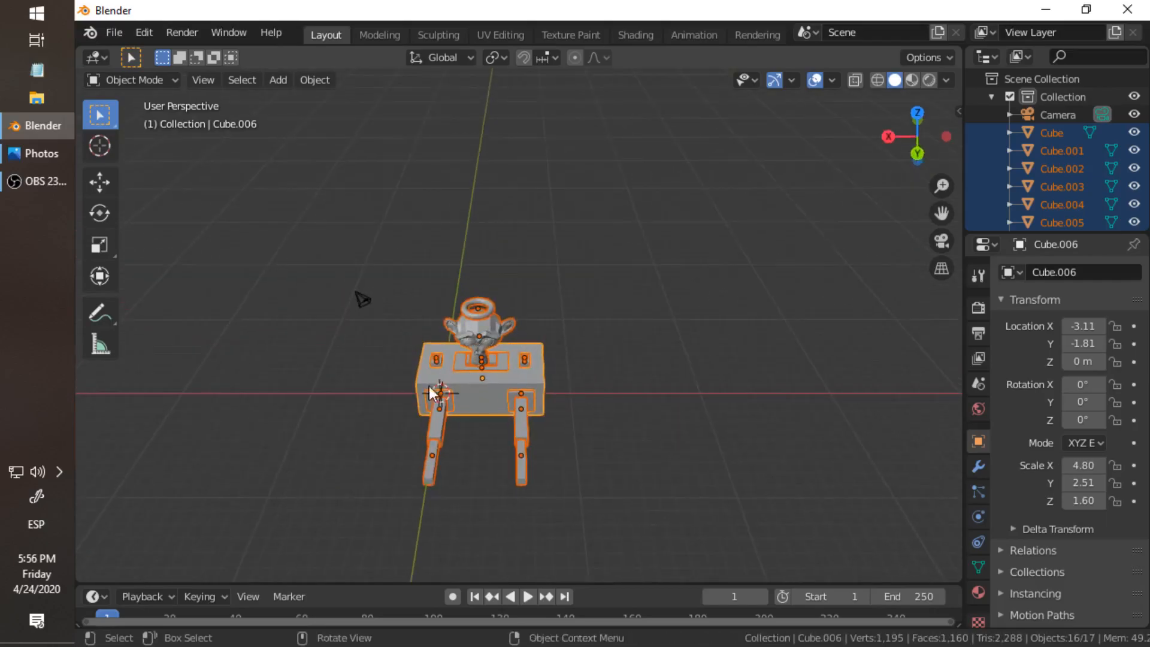
pyautogui.click(459, 262)
pyautogui.moveTo(380, 236); pyautogui.dragTo(590, 502)
pyautogui.hotkey('shift', 'd')
pyautogui.press('x')
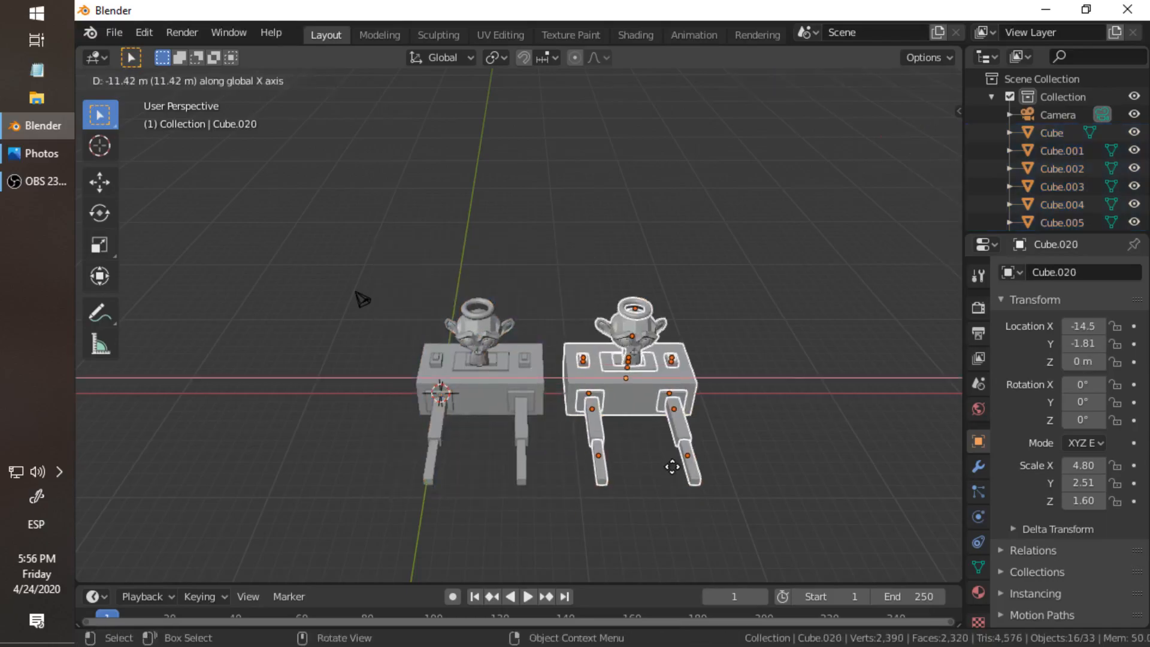
pyautogui.click(686, 463)
# Repeat the last duplication ten times to form a row of twelve evenly spaced robots along X
pyautogui.keyDown('shift'); pyautogui.moveTo(627, 434); pyautogui.dragTo(557, 387, button='middle'); pyautogui.keyUp('shift')
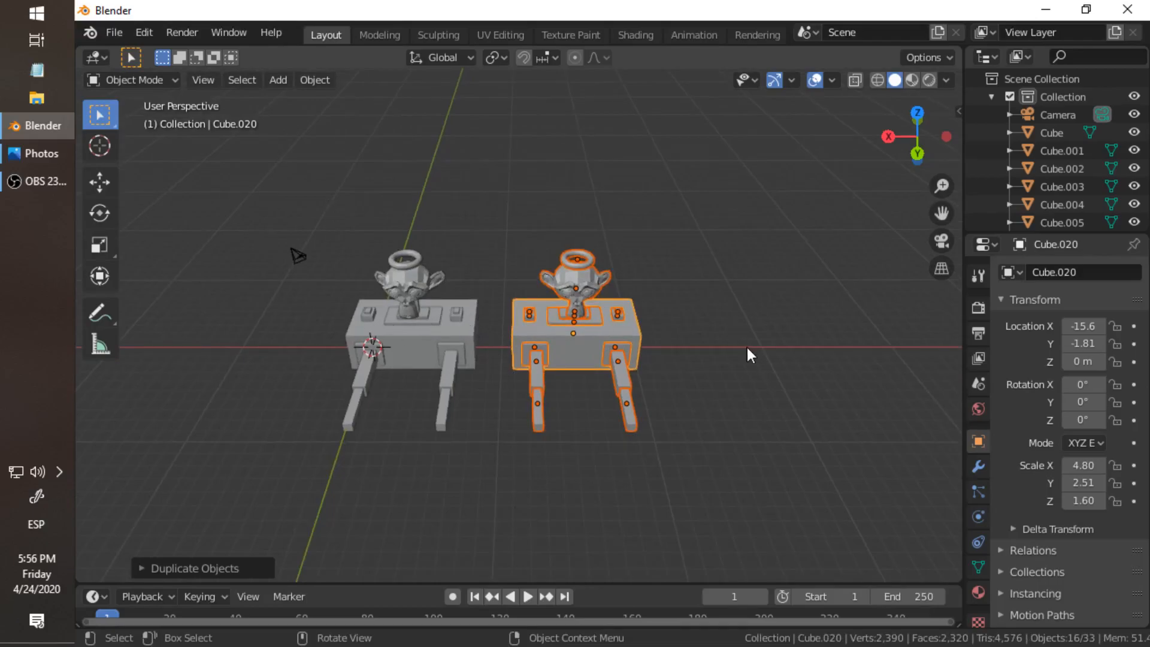
pyautogui.scroll(-2, 746, 347)
pyautogui.hotkey('shift', 'r')
pyautogui.hotkey('shift', 'r')
pyautogui.hotkey('shift', 'r')
pyautogui.hotkey('shift', 'r')
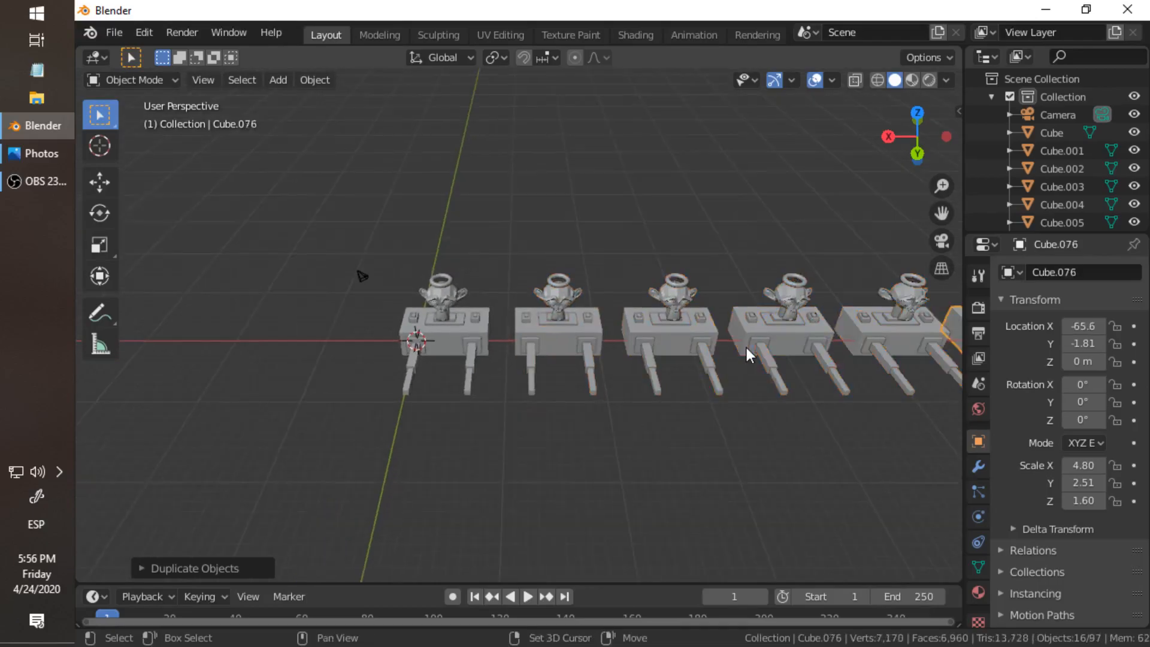
pyautogui.hotkey('shift', 'r')
pyautogui.hotkey('shift', 'r')
pyautogui.moveTo(691, 376); pyautogui.dragTo(362, 376, button='middle')
pyautogui.hotkey('shift', 'r')
pyautogui.hotkey('shift', 'r')
pyautogui.hotkey('shift', 'r')
pyautogui.hotkey('shift', 'r')
pyautogui.scroll(4, 712, 300)
pyautogui.scroll(-2, 363, 377)
pyautogui.keyDown('shift'); pyautogui.moveTo(543, 389); pyautogui.dragTo(477, 381, button='middle'); pyautogui.keyUp('shift')
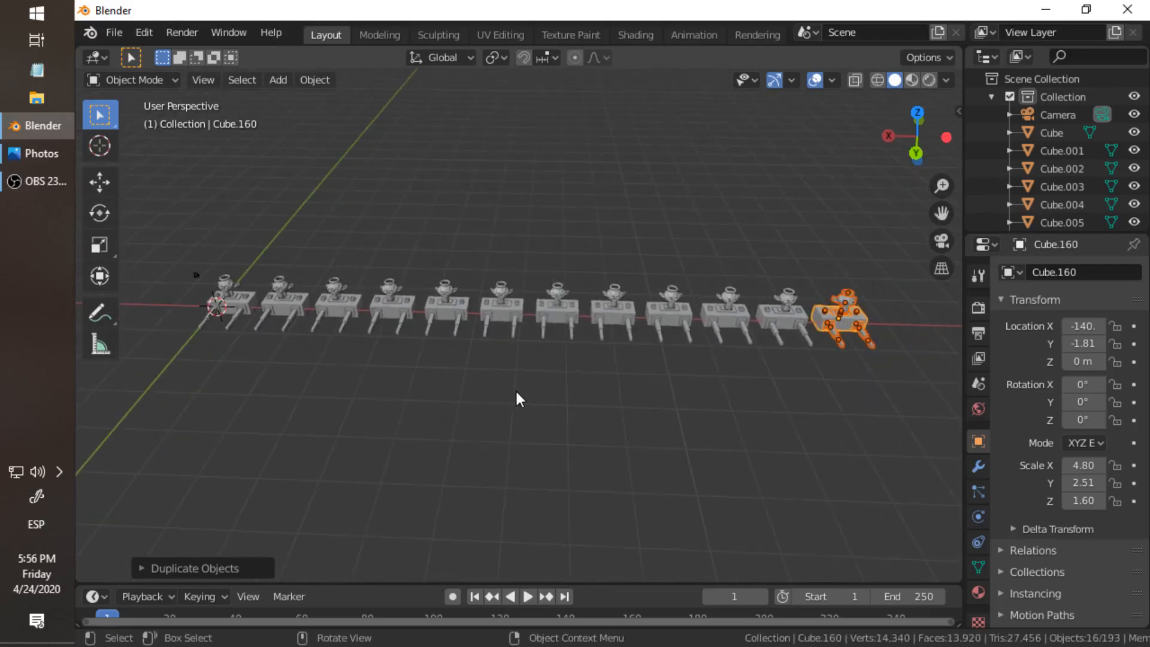
pyautogui.scroll(1, 570, 399)
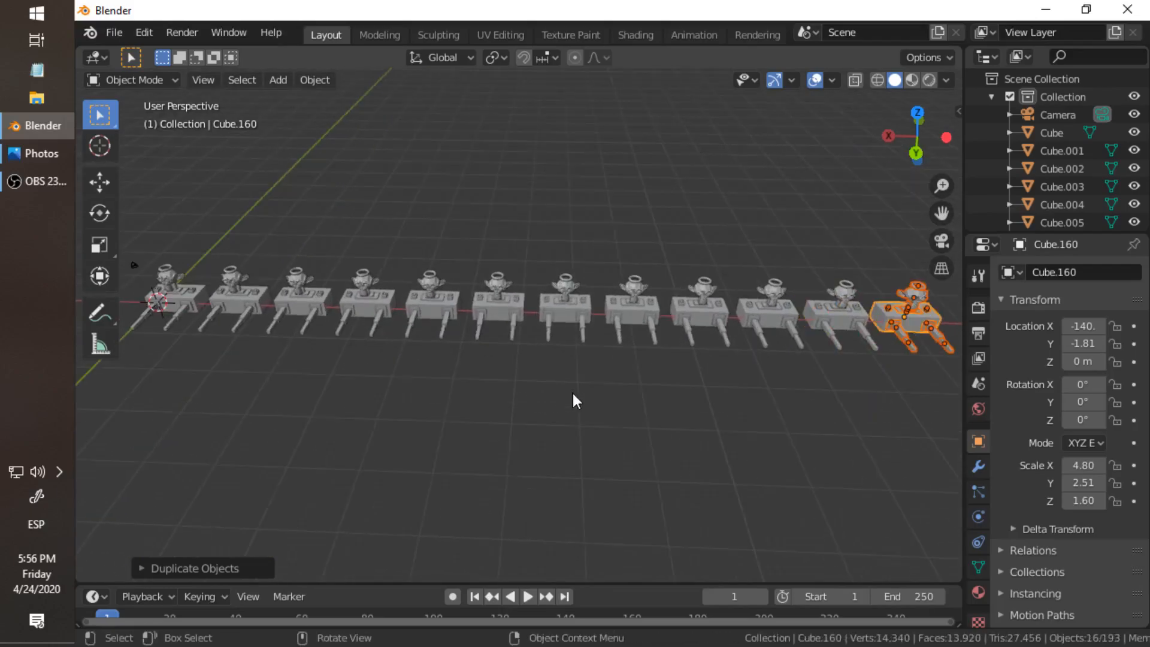